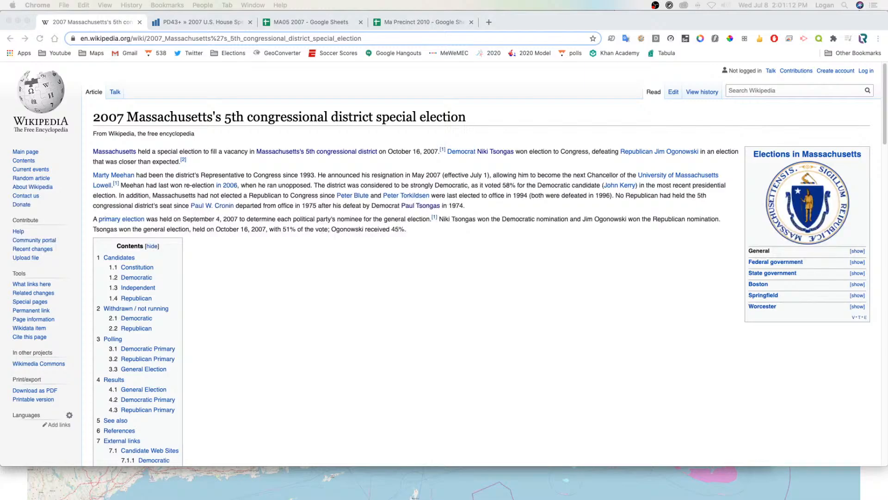
Switch to QGIS to view the district's precinct map, and return to the Wikipedia election article in Chrome.
key("super+Tab")
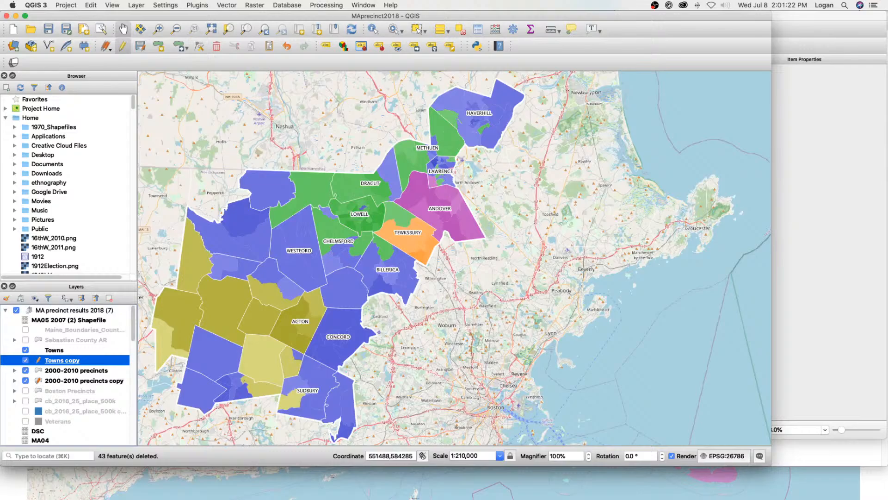
key("super+Tab")
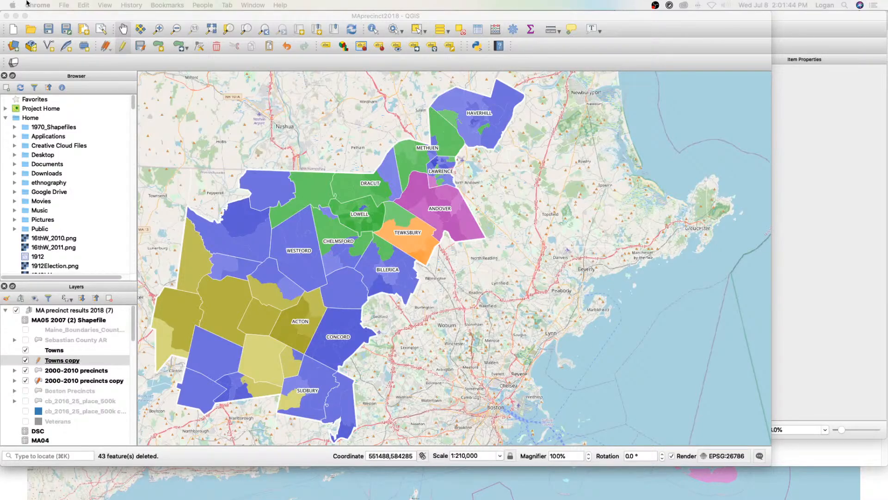
key("super+Tab")
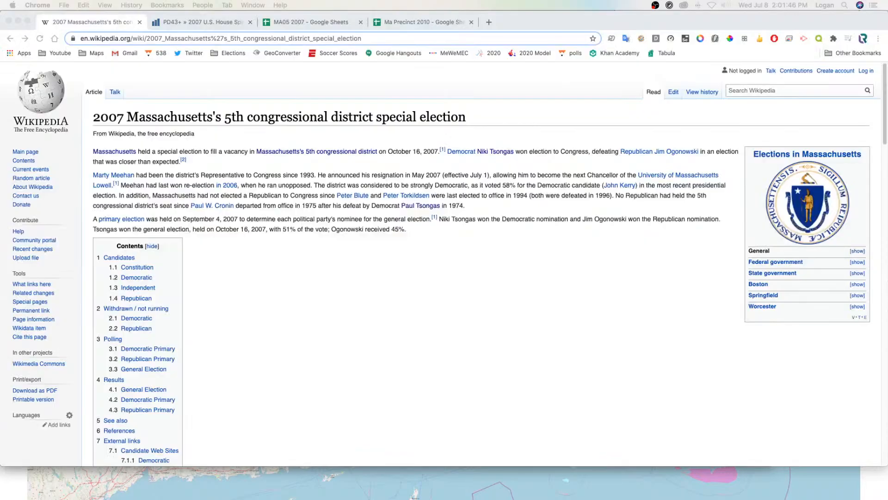
On the PD43+ election statistics site, open the detailed results of the 2007 U.S. House Special General Election for the 5th Congressional district.
left_click(200, 24)
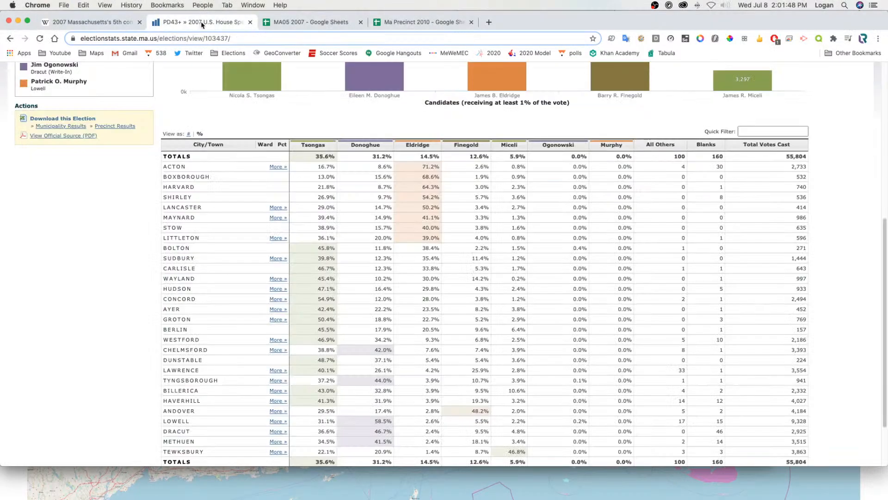
scroll(179, 77, "up", 5)
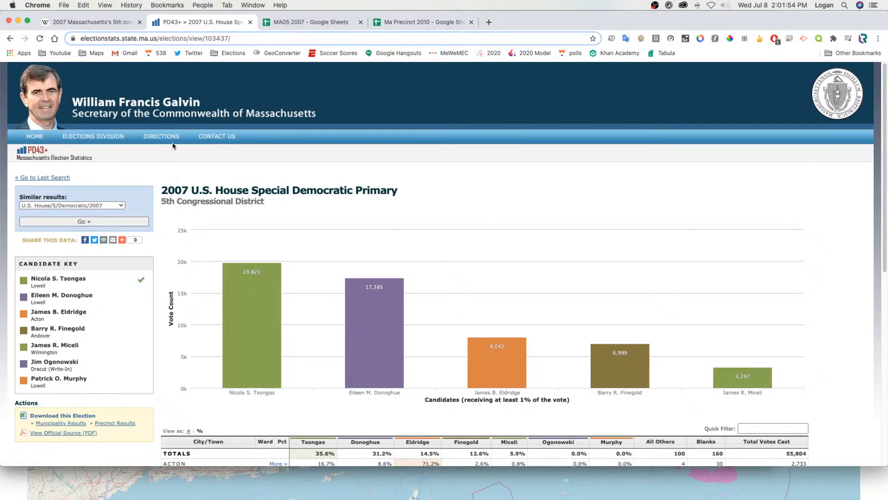
left_click(49, 180)
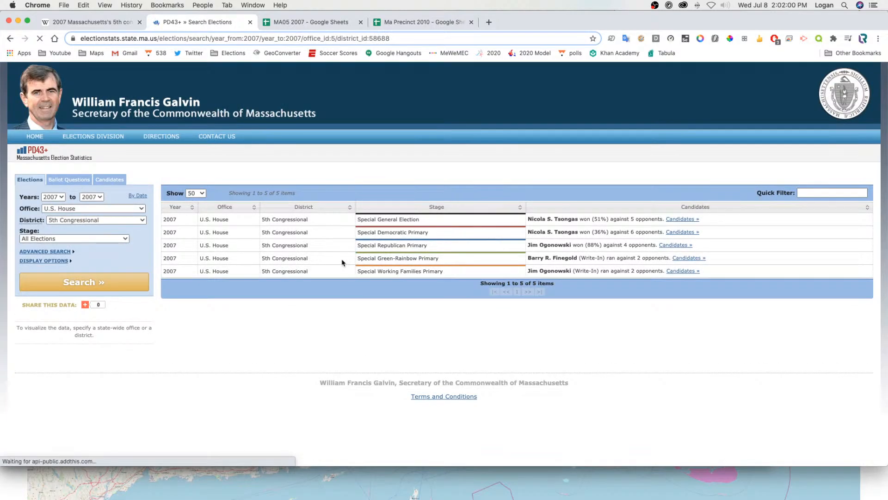
left_click(60, 197)
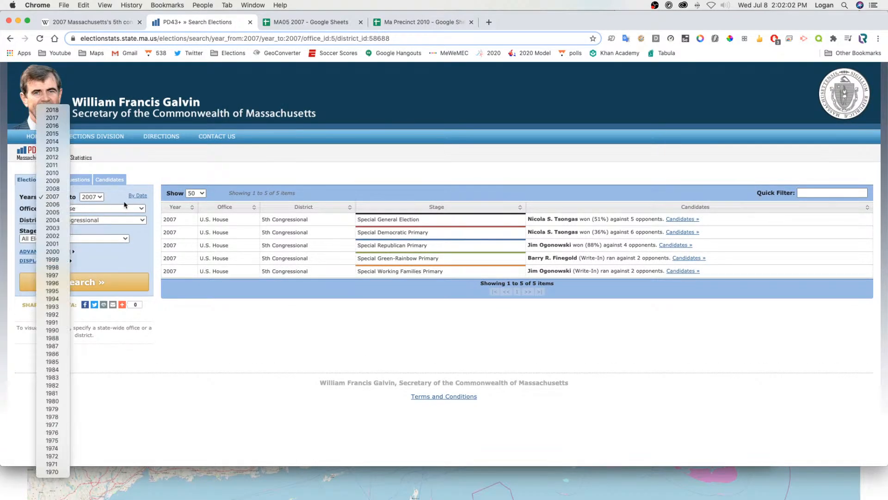
left_click(53, 198)
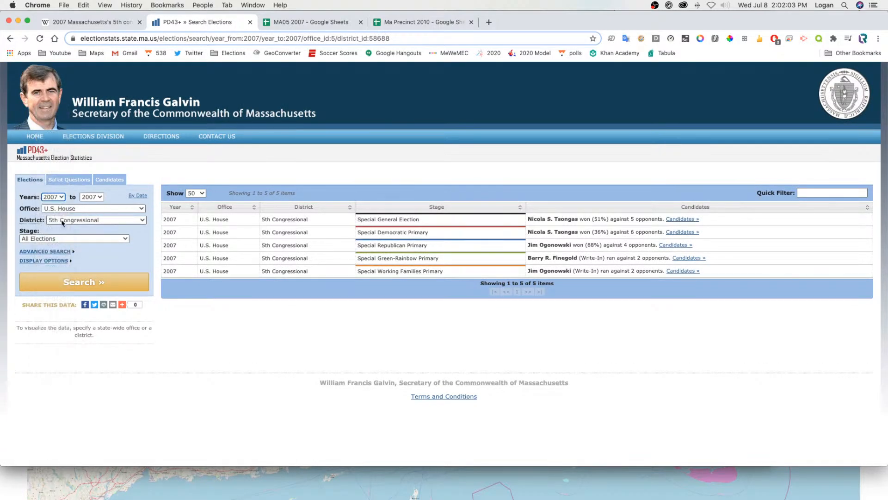
left_click(688, 219)
left_click(788, 350)
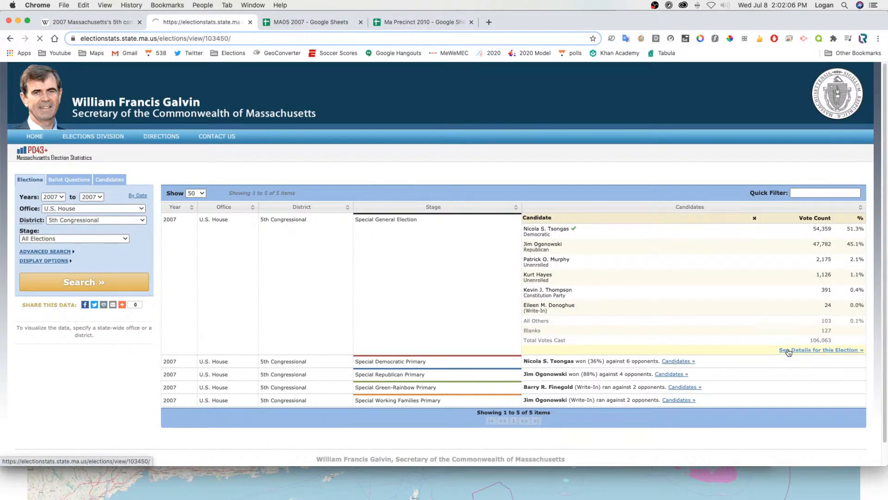
Examine the Wikipedia article's introduction, polling tables, and general and primary election results for the 2007 special election.
left_click(114, 24)
scroll(763, 245, "down", 20)
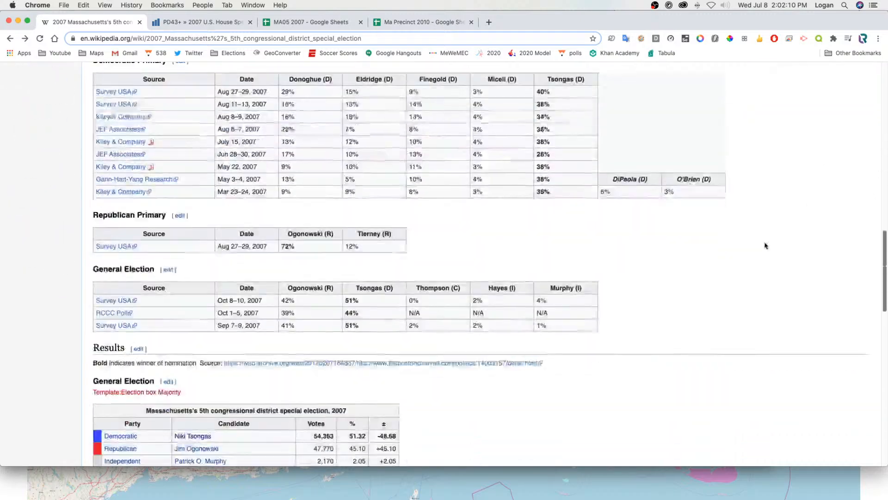
scroll(732, 292, "up", 2)
scroll(766, 306, "down", 3)
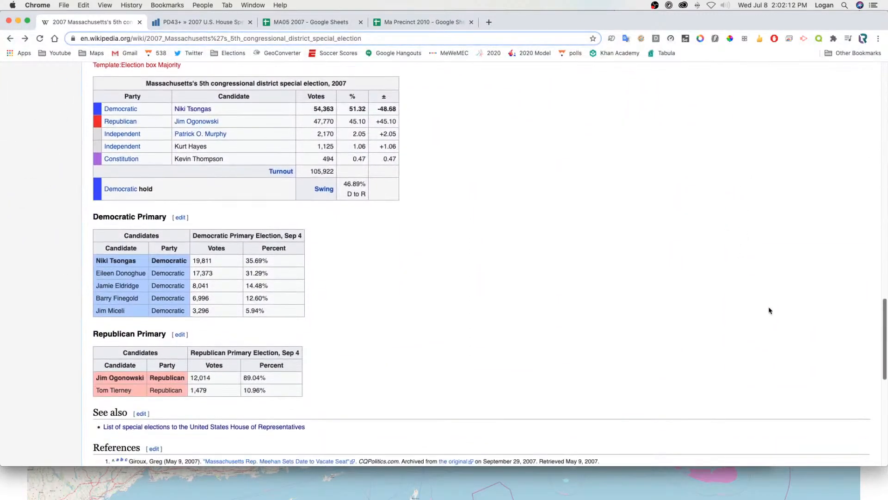
scroll(773, 302, "up", 2)
scroll(778, 298, "down", 1)
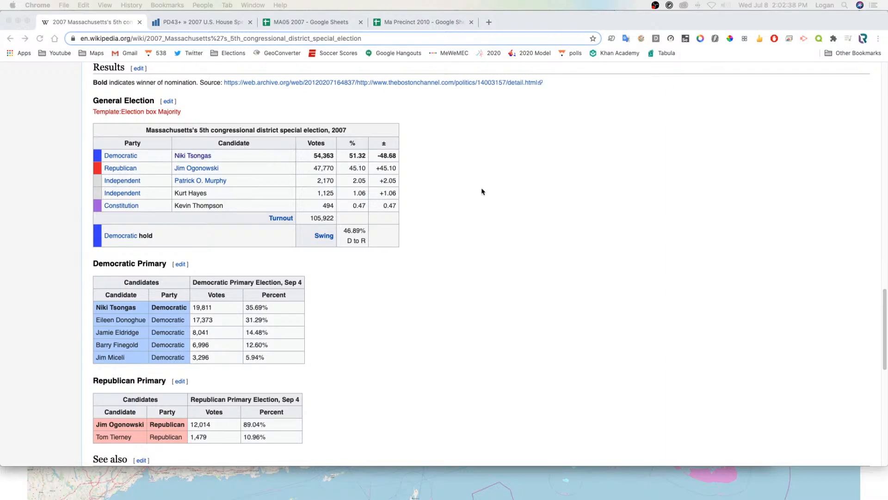
left_click_drag(884, 308, 474, 293)
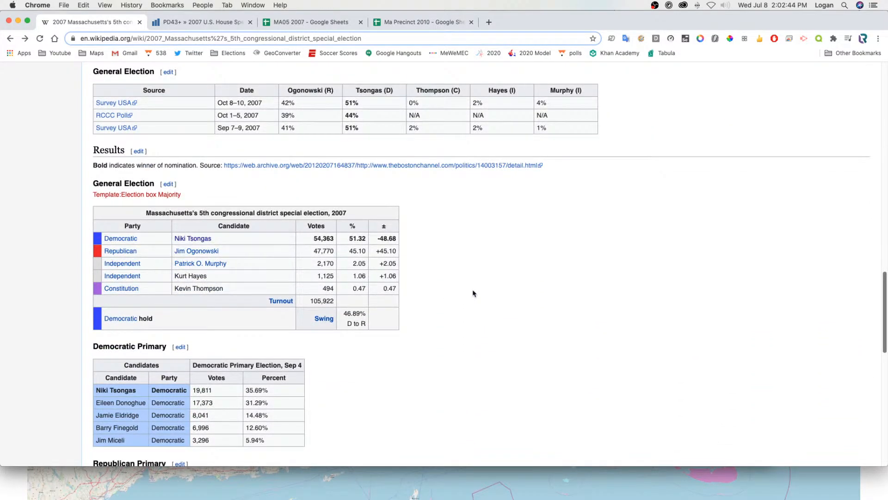
left_click_drag(474, 292, 453, 266)
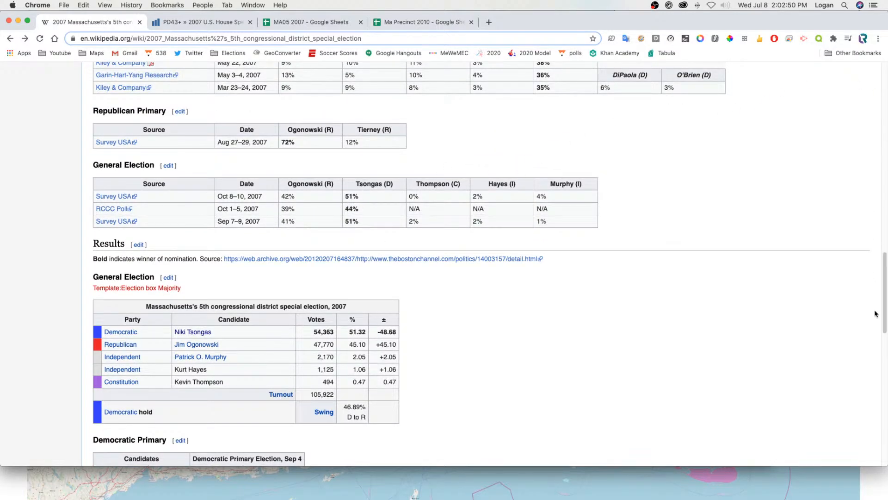
left_click_drag(885, 294, 372, 174)
scroll(372, 175, "up", 10)
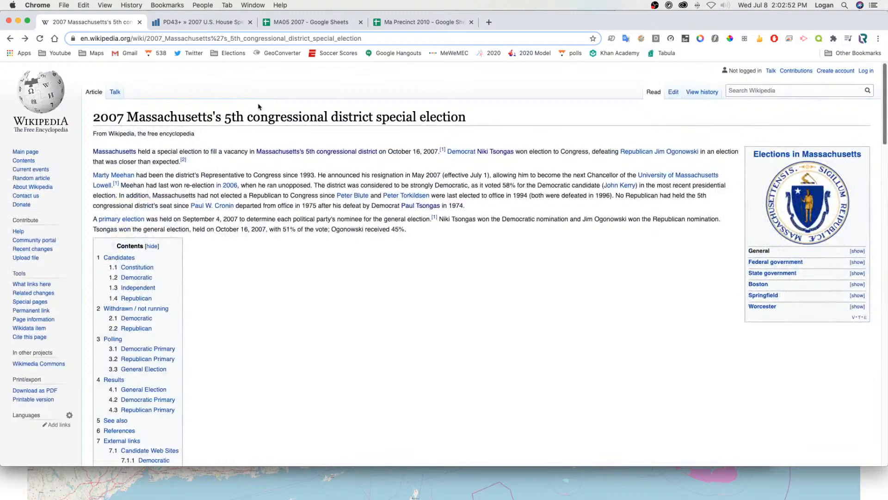
scroll(431, 313, "down", 20)
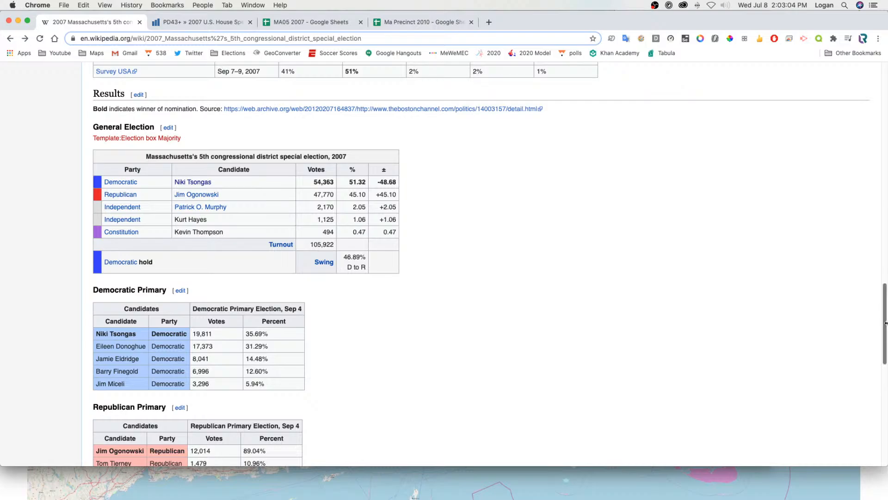
scroll(370, 139, "up", 20)
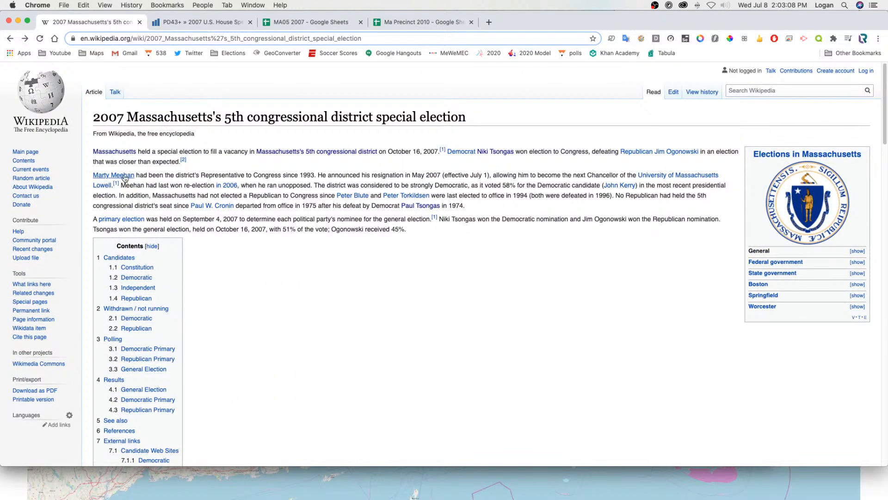
scroll(807, 258, "down", 20)
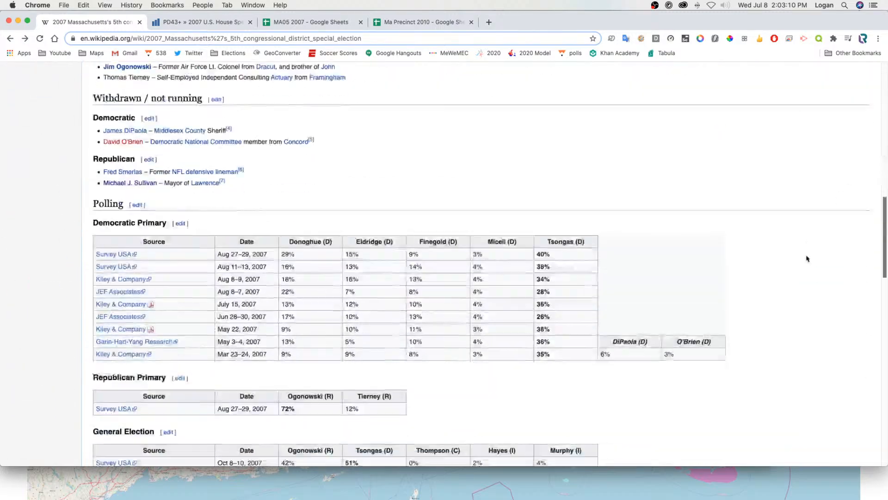
Review the town-by-town general election table on PD43+ and download the election's precinct results.
left_click(171, 22)
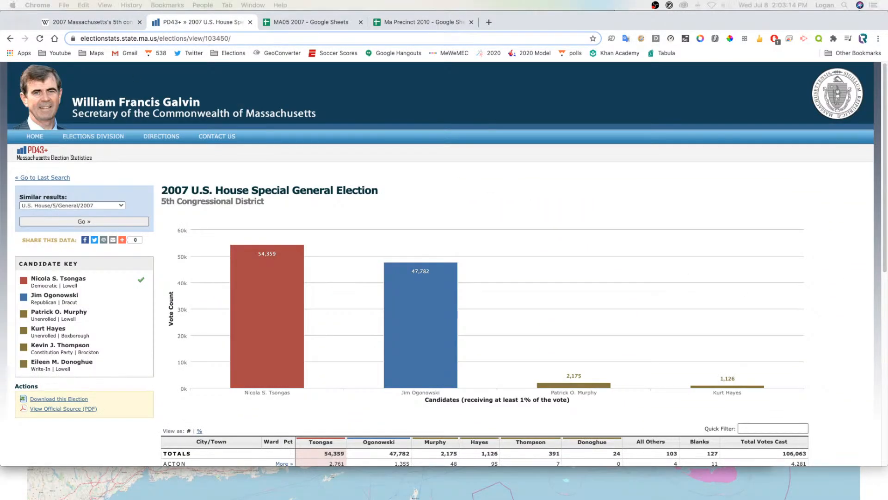
scroll(647, 231, "down", 7)
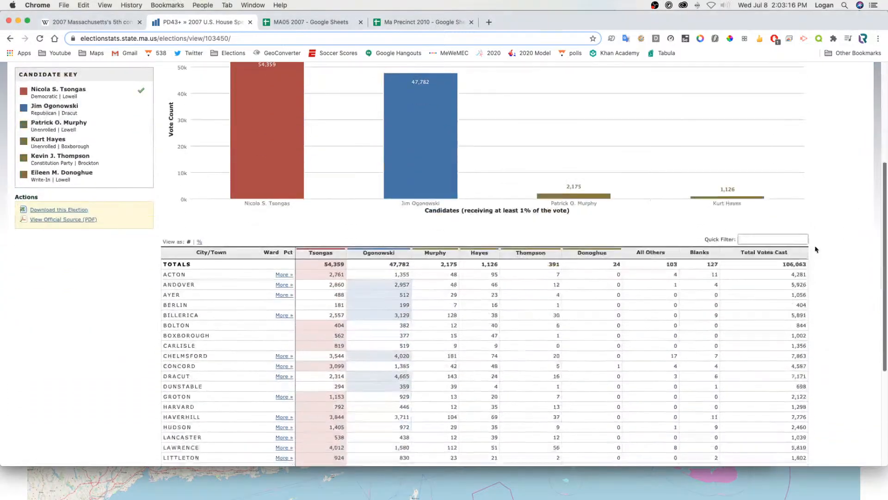
scroll(604, 268, "up", 2)
scroll(578, 287, "down", 3)
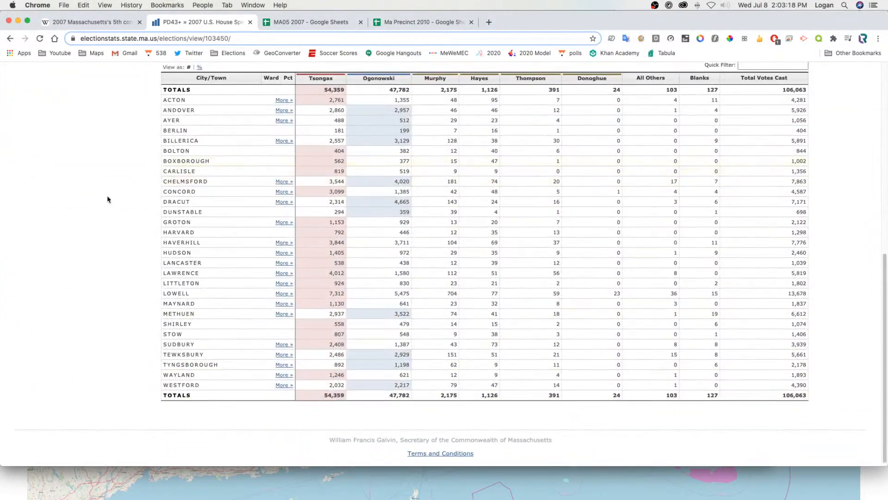
scroll(109, 198, "up", 4)
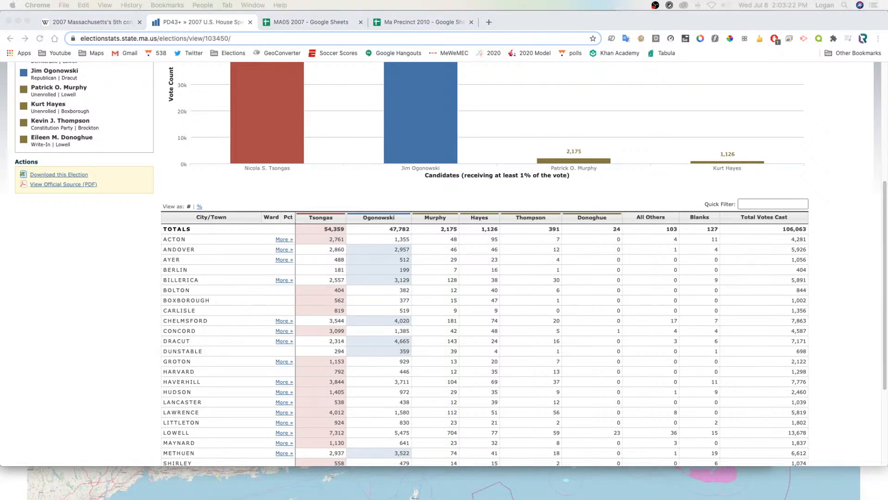
left_click(47, 177)
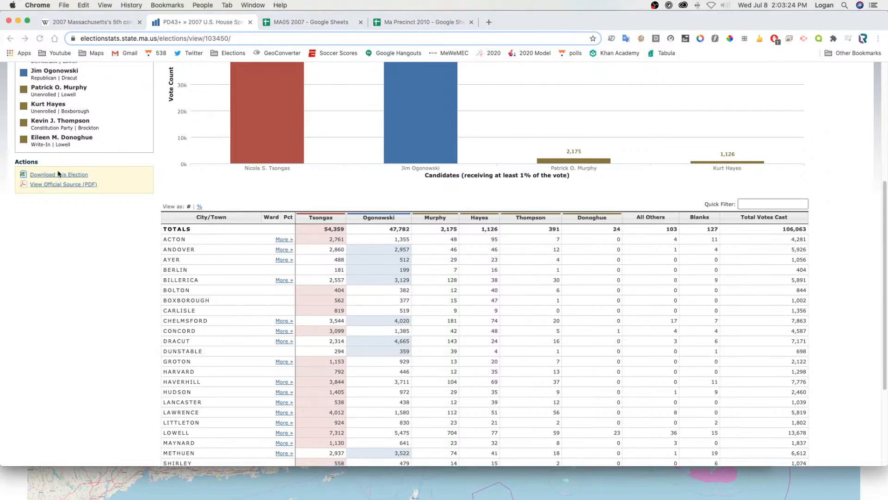
left_click(115, 182)
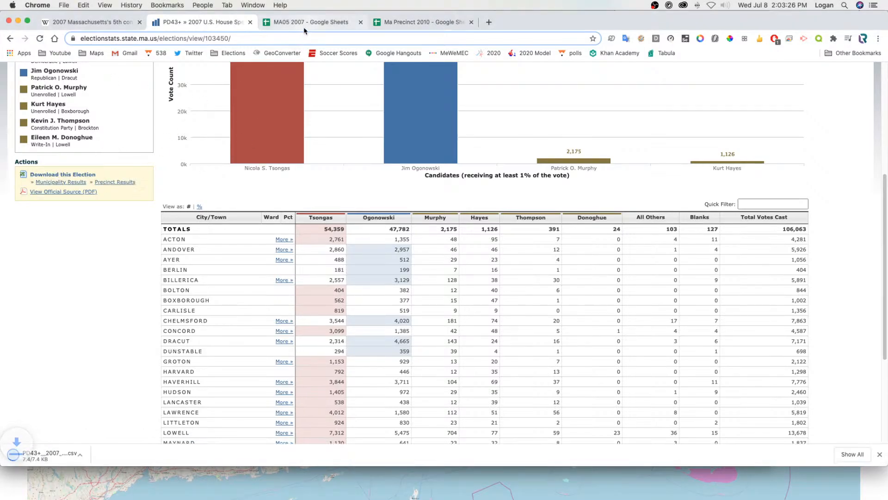
Add a new sheet named General Election to the MA05 2007 spreadsheet.
key("ctrl+Tab")
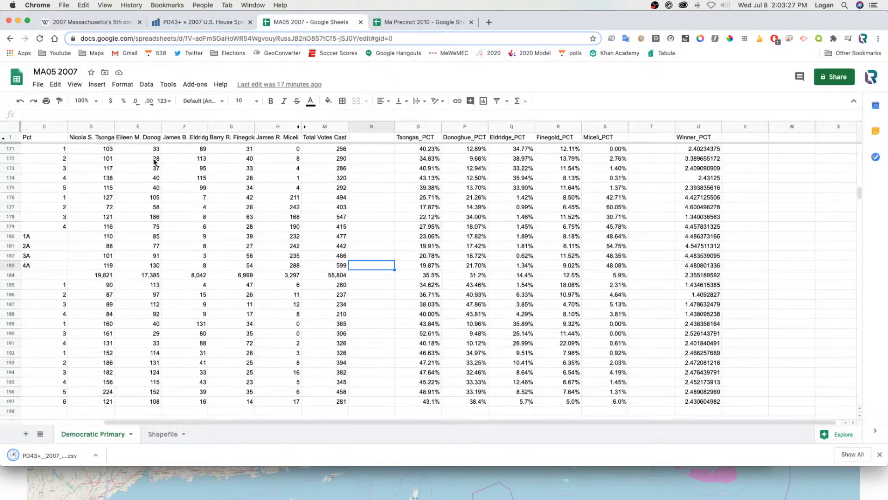
left_click(26, 433)
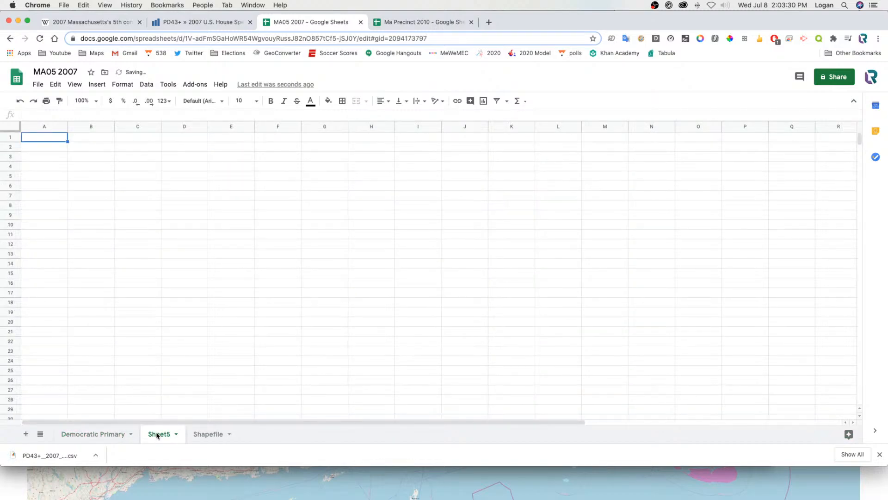
double_click(157, 435)
type("General Election")
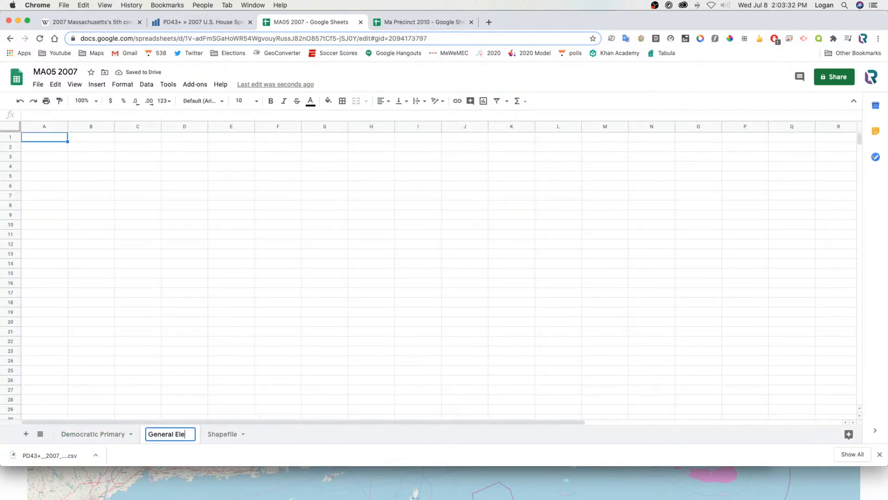
key("Return")
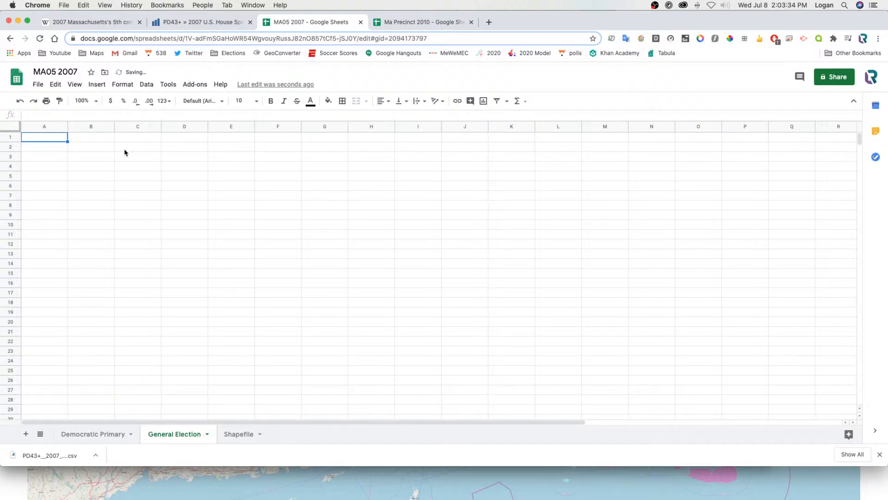
Import the downloaded special general election precinct CSV into the spreadsheet, replacing the current sheet.
left_click(222, 85)
type("import")
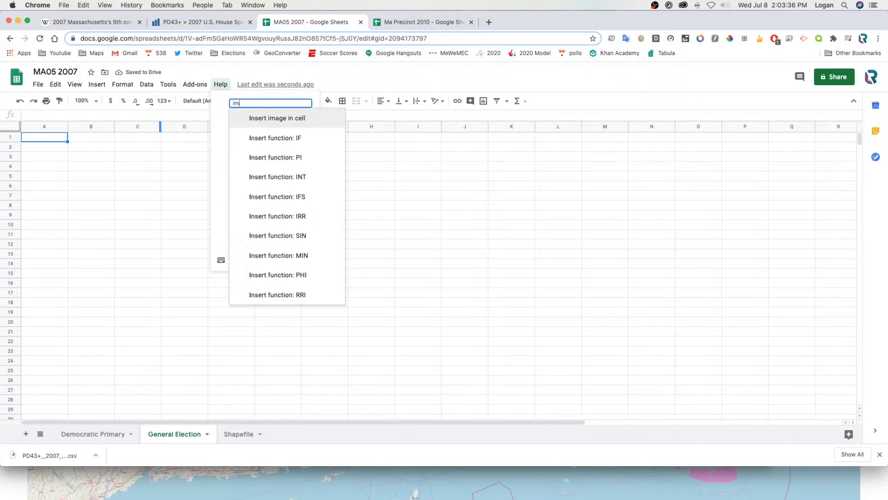
key("Return")
left_click(372, 138)
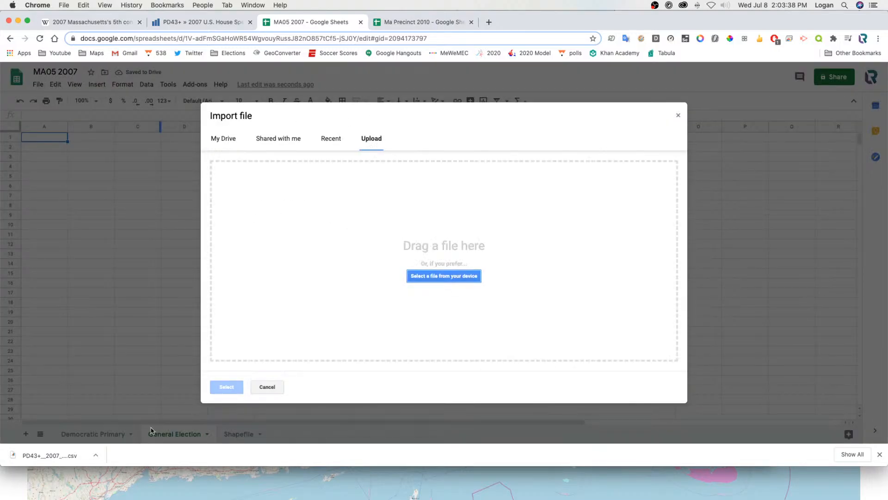
left_click_drag(51, 456, 319, 325)
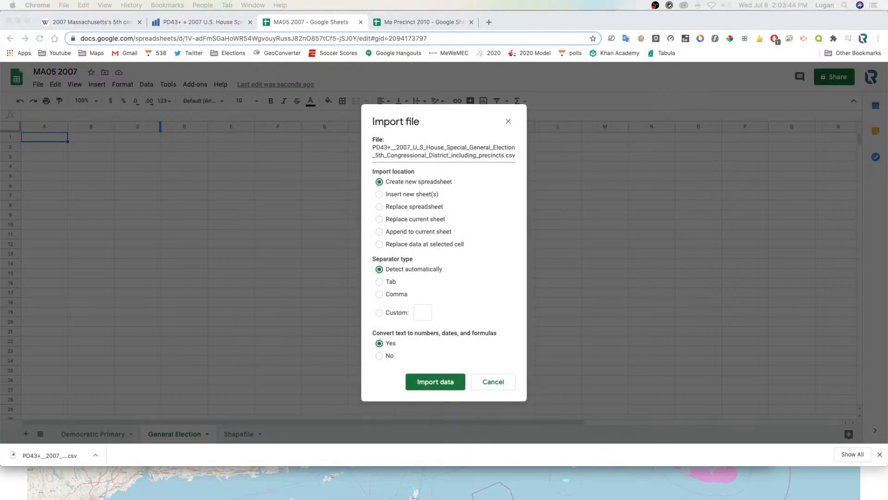
left_click(422, 219)
left_click(432, 381)
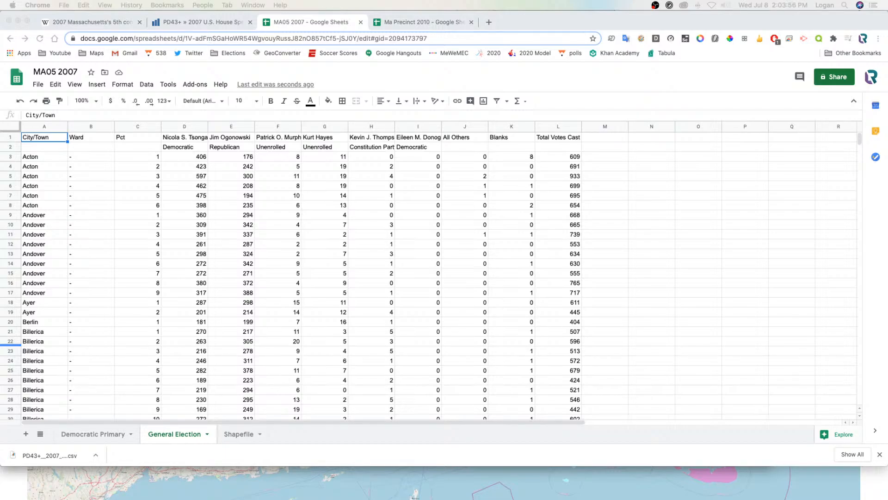
left_click(294, 360)
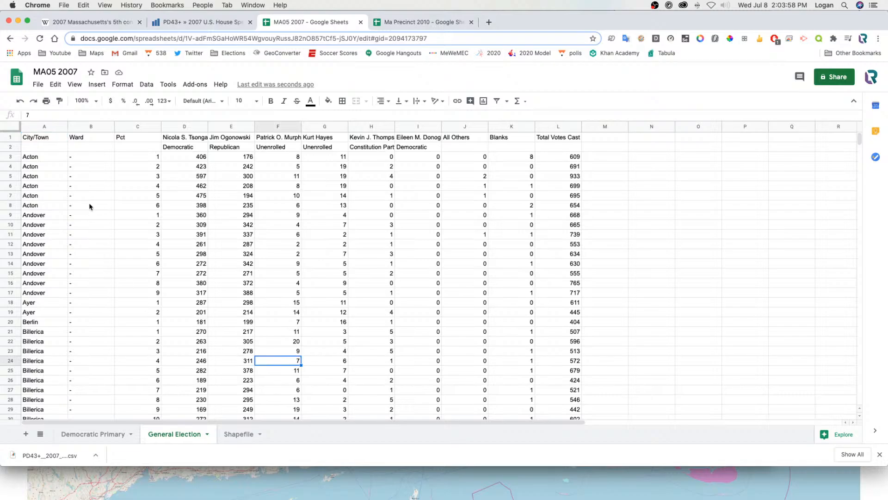
left_click(322, 187)
left_click(457, 158)
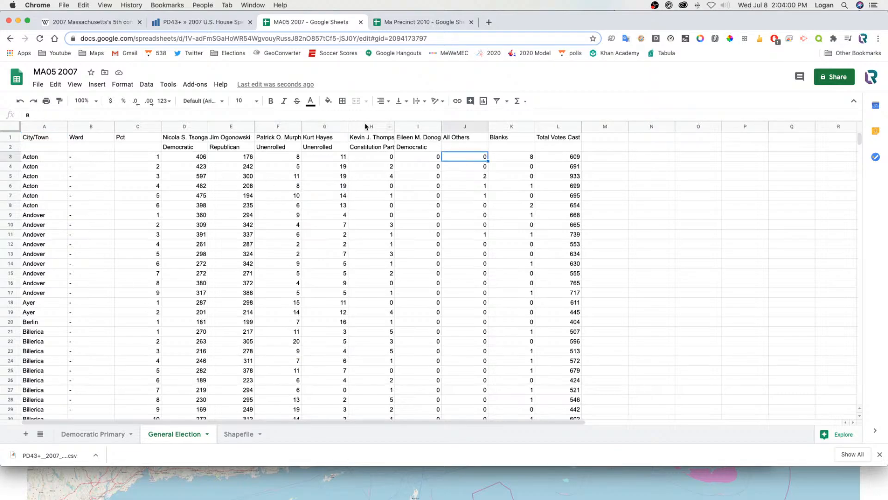
key("super+Tab")
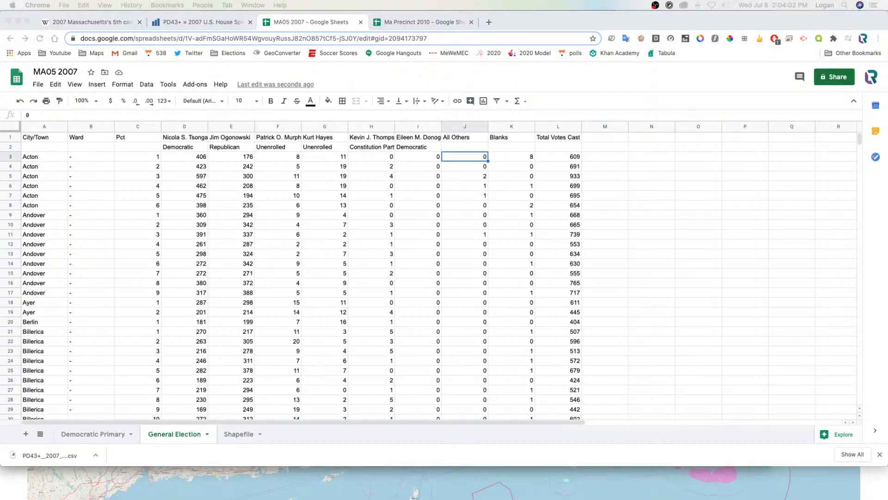
key("super+Tab")
left_click(91, 215)
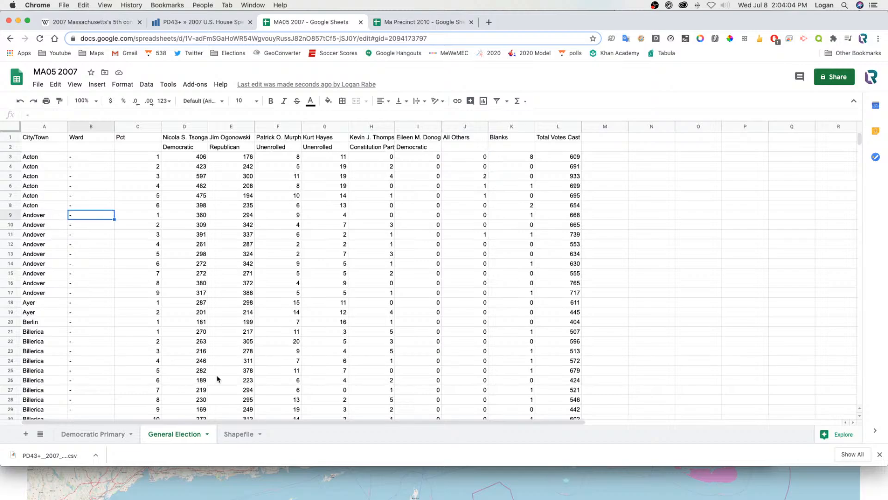
left_click(503, 127)
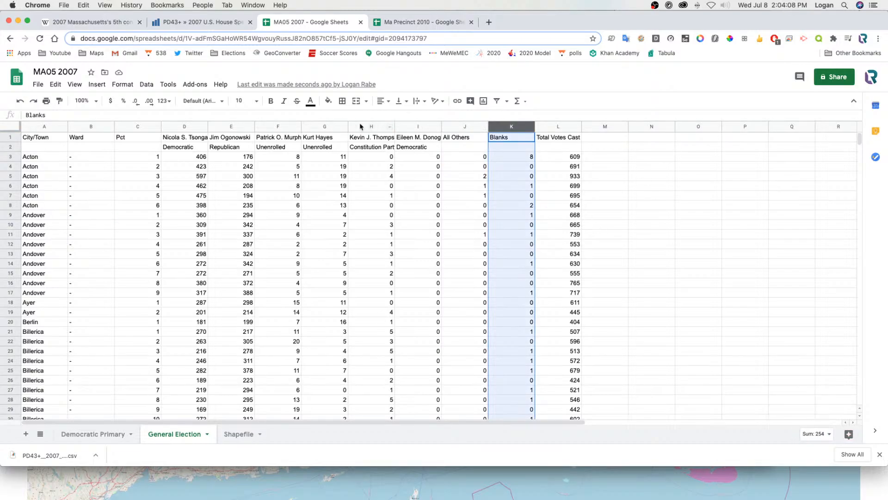
key("super+Tab")
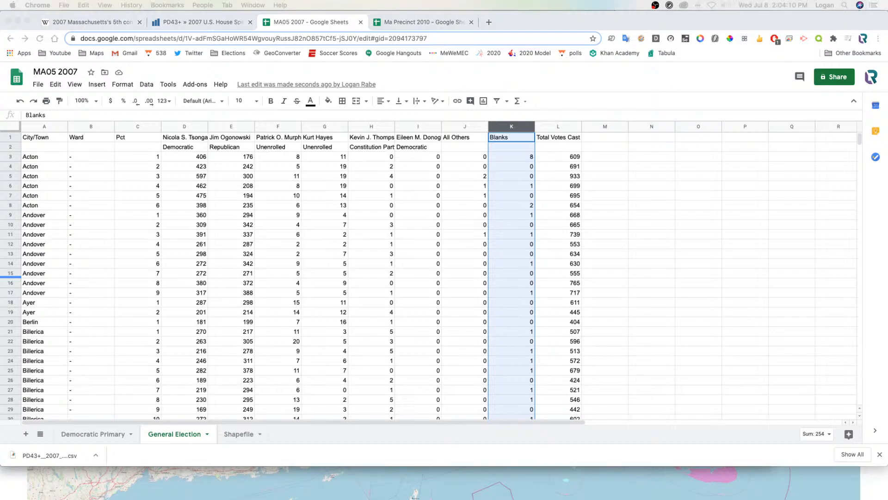
left_click(630, 165)
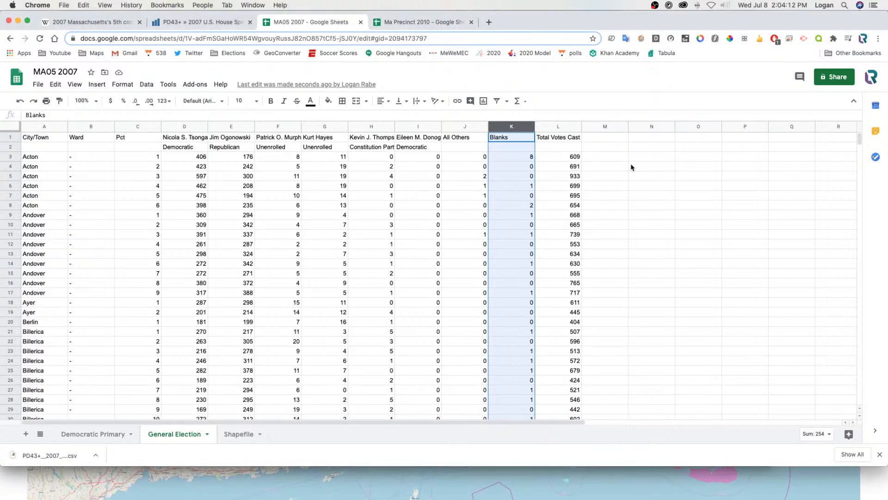
left_click(655, 154)
left_click(643, 129)
left_click(644, 139)
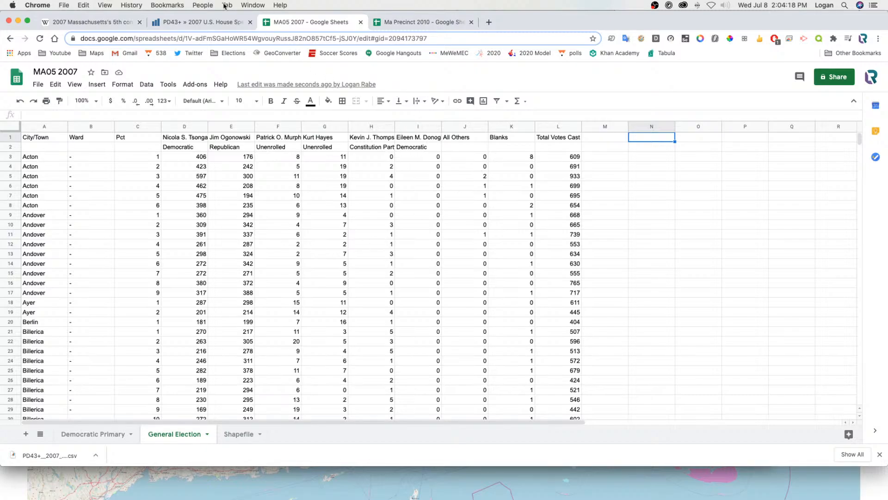
Show the PD43+ general election table as percentages and examine Lowell's precinct results.
left_click(181, 24)
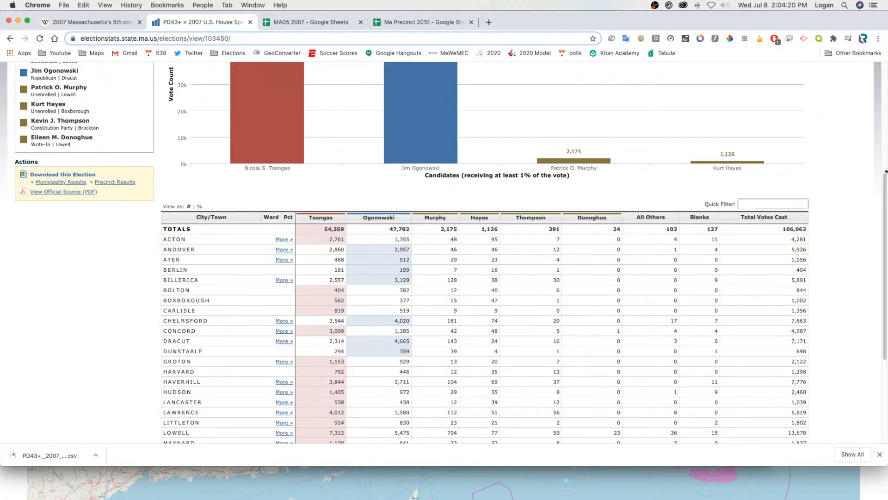
scroll(563, 367, "down", 5)
scroll(214, 356, "up", 10)
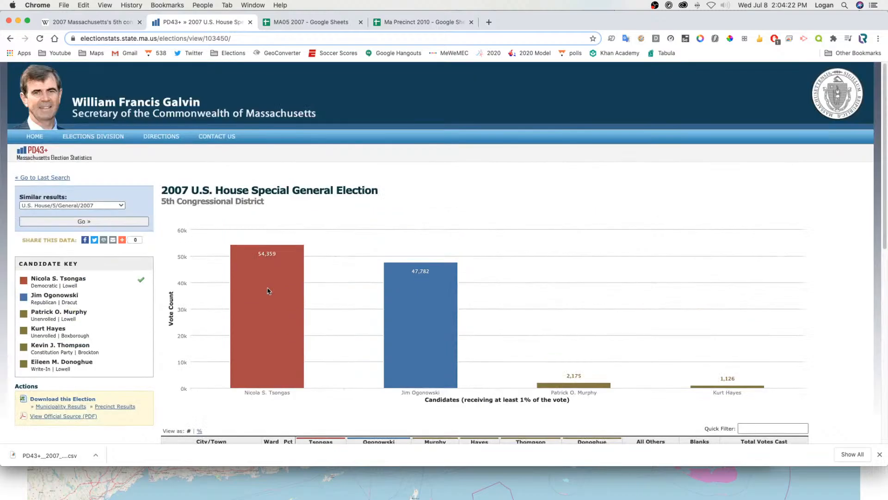
left_click(200, 431)
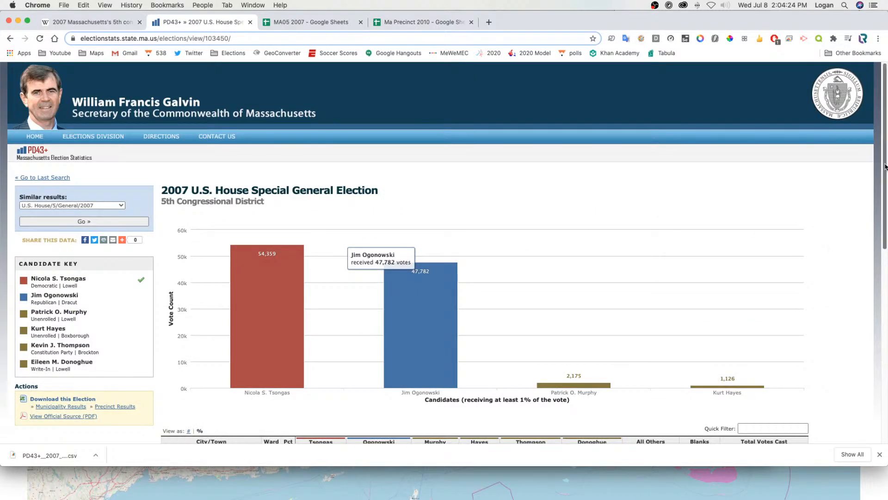
scroll(689, 270, "down", 8)
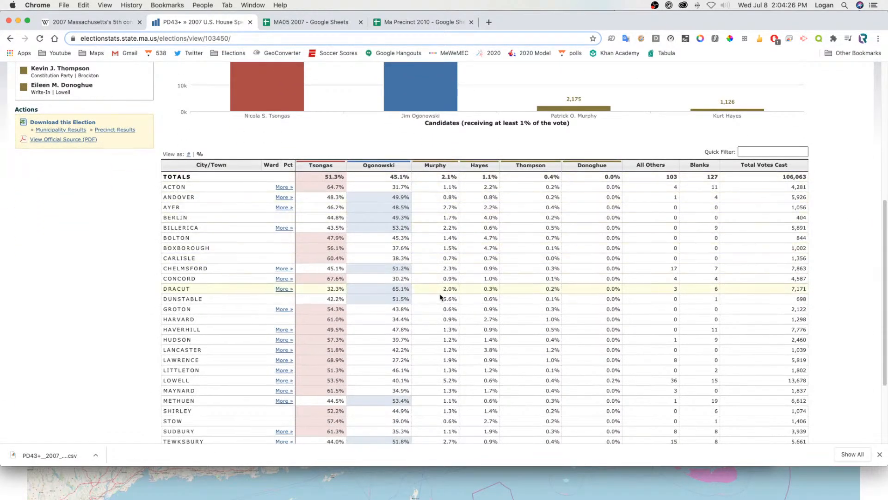
left_click(295, 381)
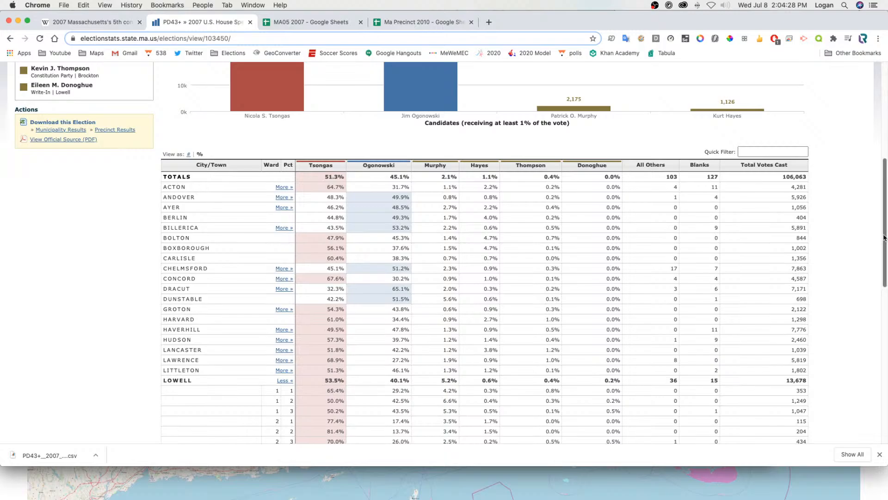
scroll(865, 296, "down", 10)
scroll(821, 360, "down", 3)
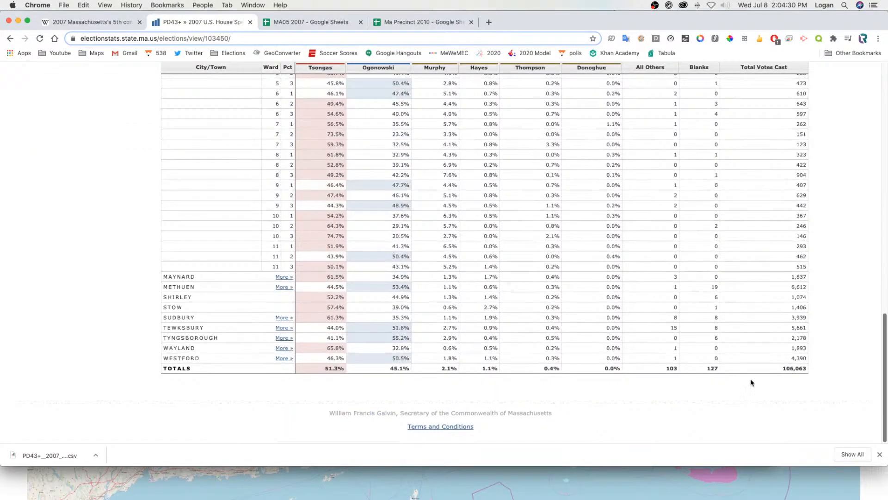
Sort the PD43+ table by Tsongas's and Ogonowski's vote shares and examine the precinct breakdowns of Lawrence and Dracut.
scroll(301, 393, "up", 20)
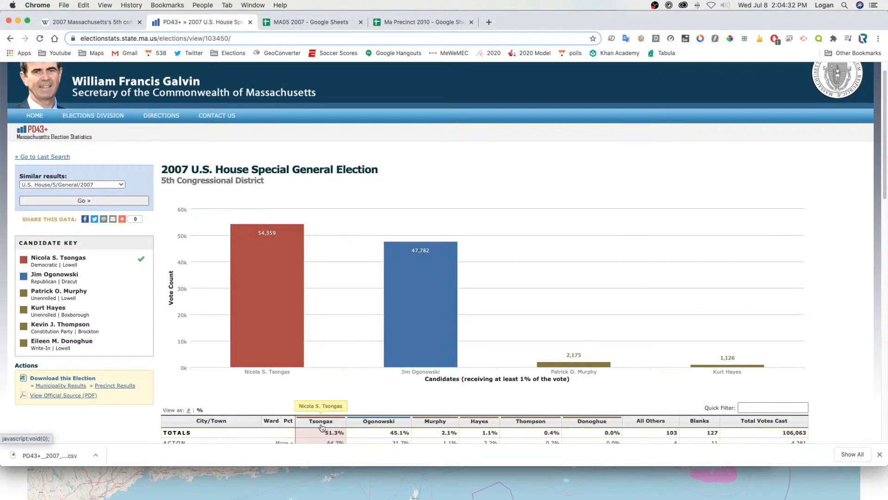
scroll(811, 286, "down", 20)
scroll(811, 287, "up", 2)
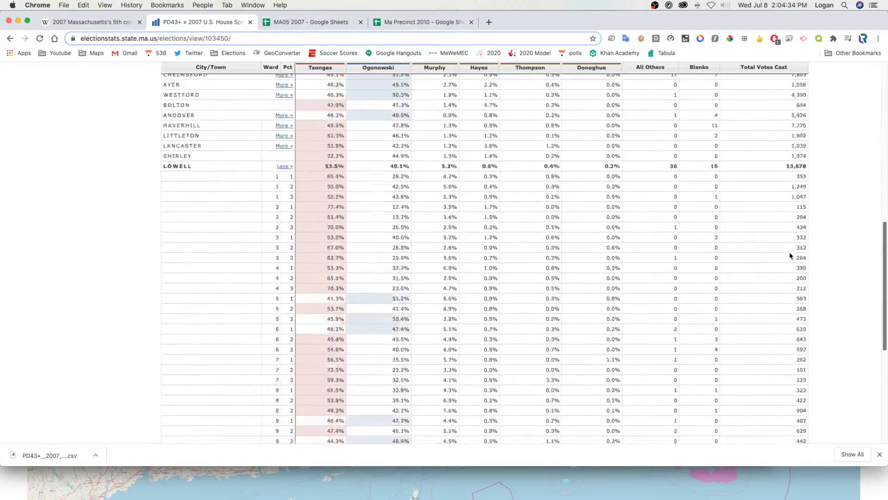
scroll(791, 254, "down", 6)
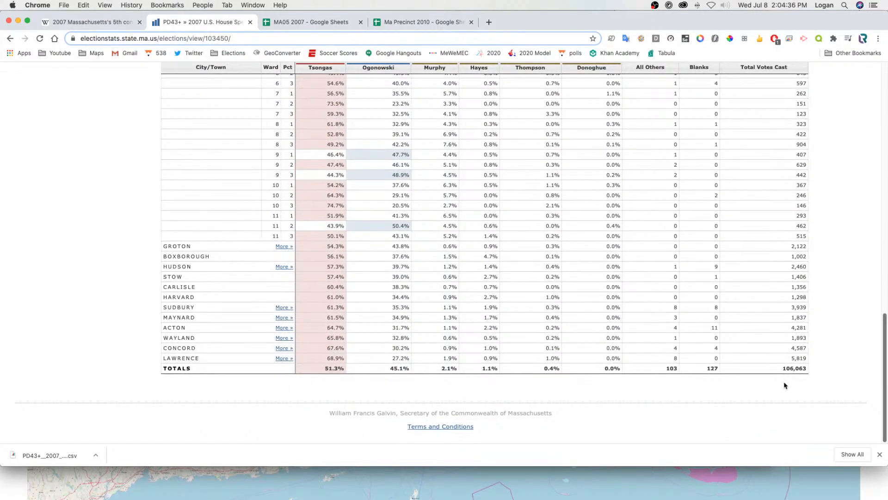
left_click(283, 358)
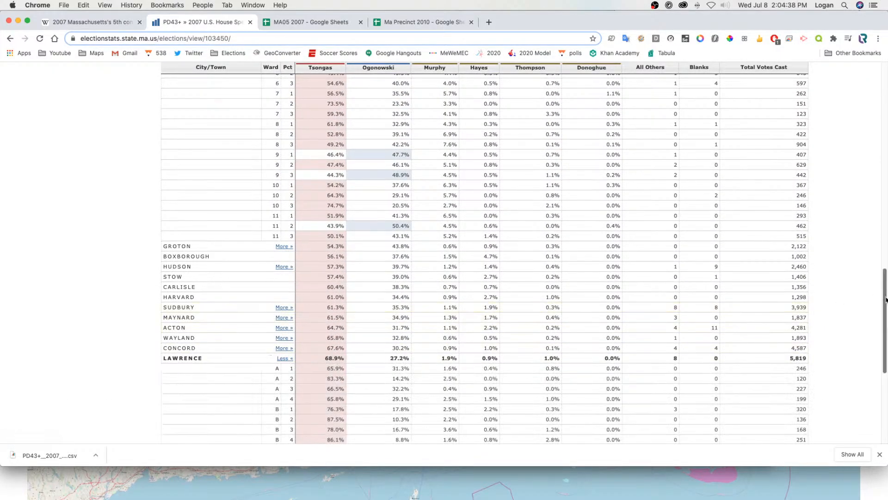
left_click_drag(886, 298, 861, 348)
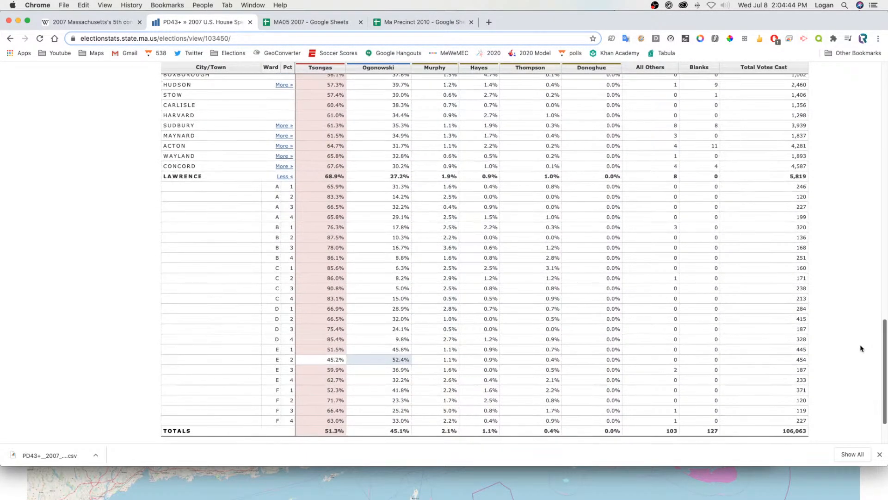
scroll(860, 344, "up", 20)
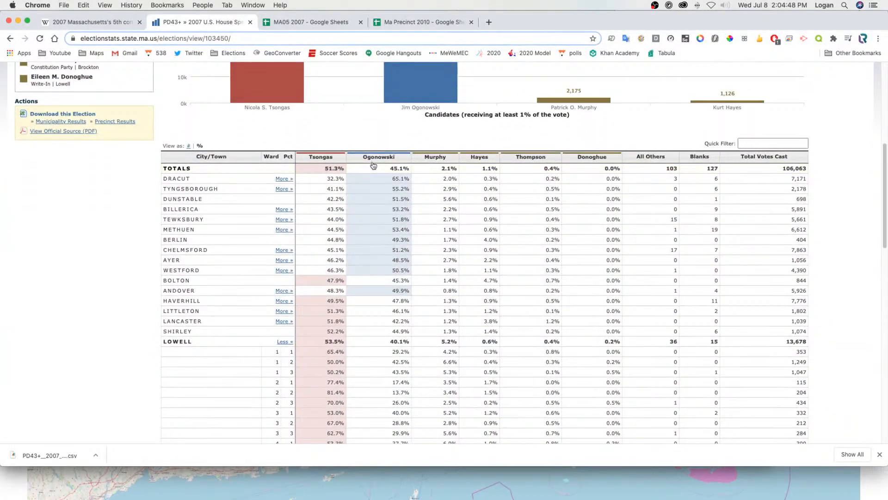
left_click(283, 179)
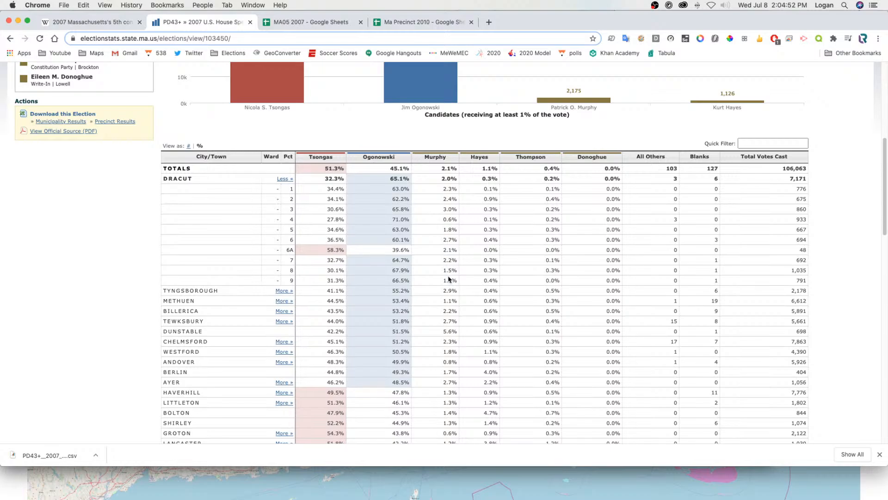
Hide columns F through K, from Patrick O. Murphy to Blanks, in the MA05 2007 General Election sheet.
left_click(313, 22)
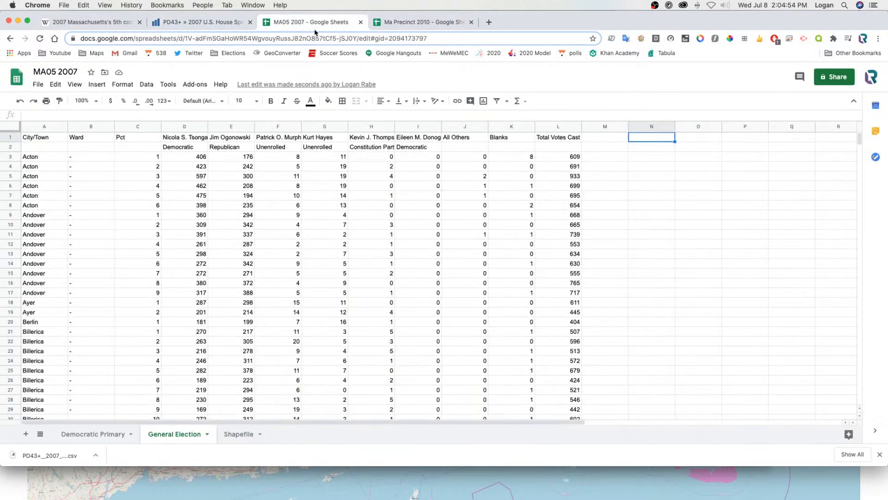
left_click(511, 128)
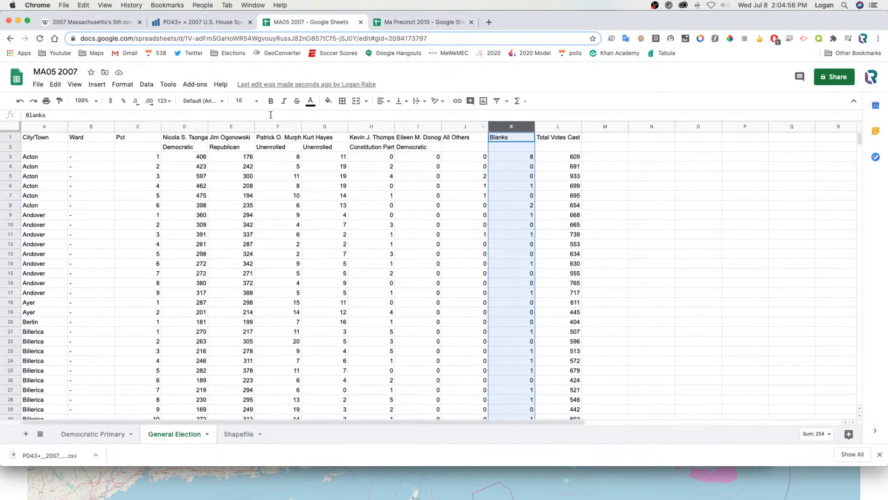
left_click(275, 130, "shift")
right_click(276, 131)
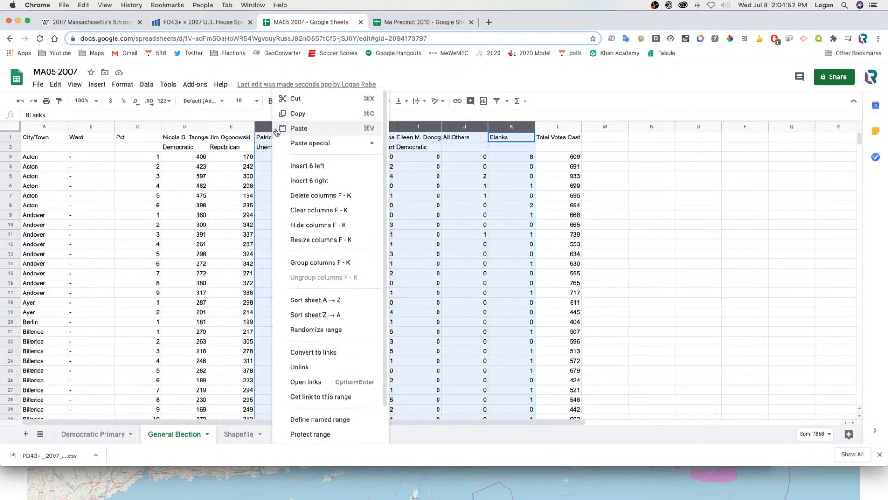
left_click(305, 226)
Enter the column headers Tsongas_PCT in N1 and Ogonowski_PCT in O1.
left_click(356, 128)
left_click(357, 139)
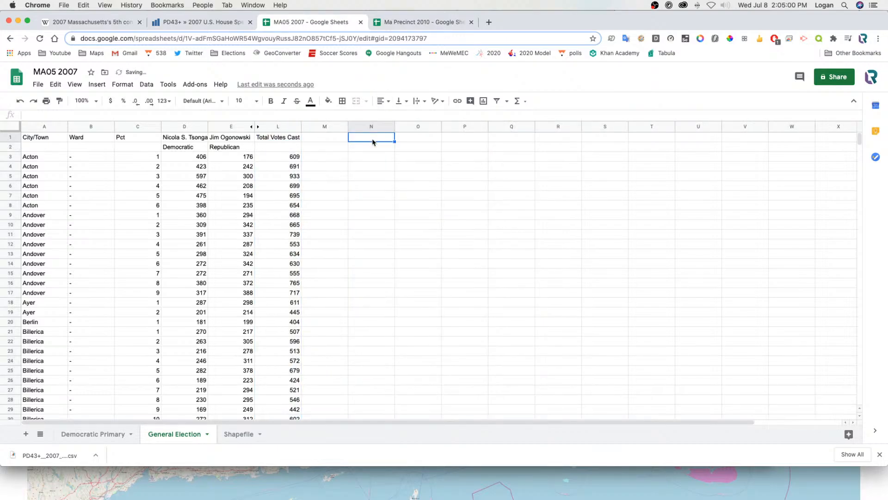
type("Tsongas")
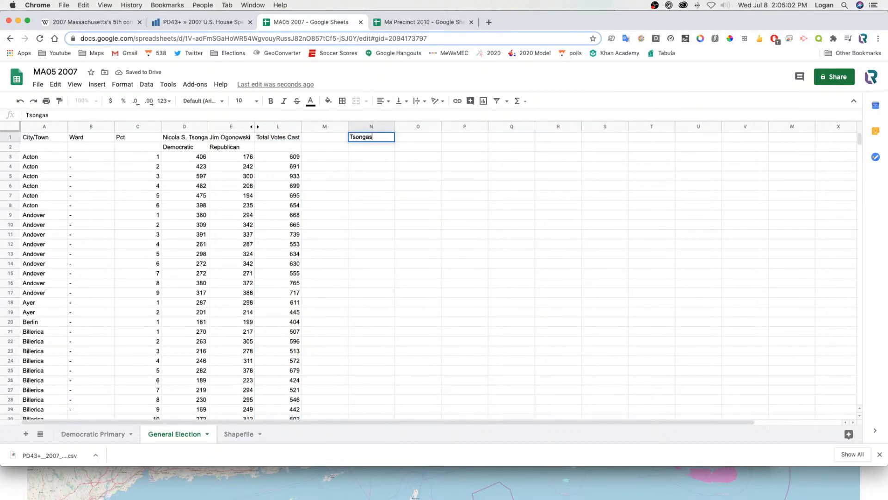
type("_PCT")
key("Return")
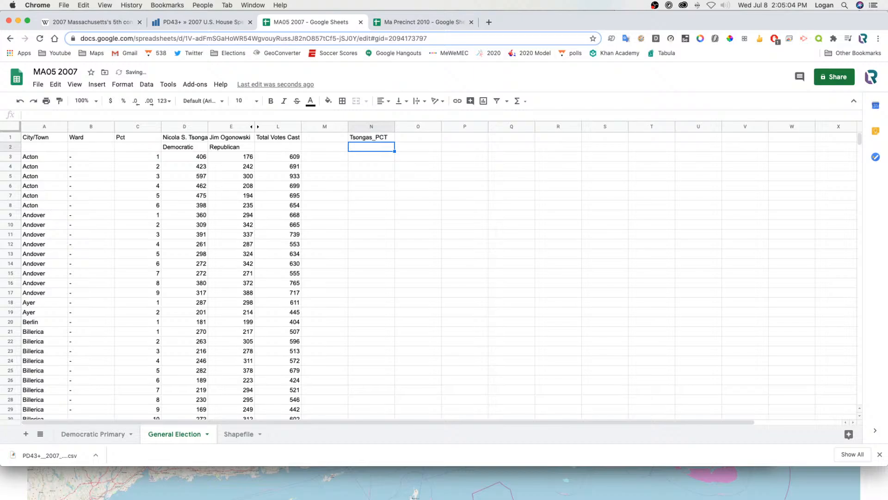
left_click(401, 141)
type("O")
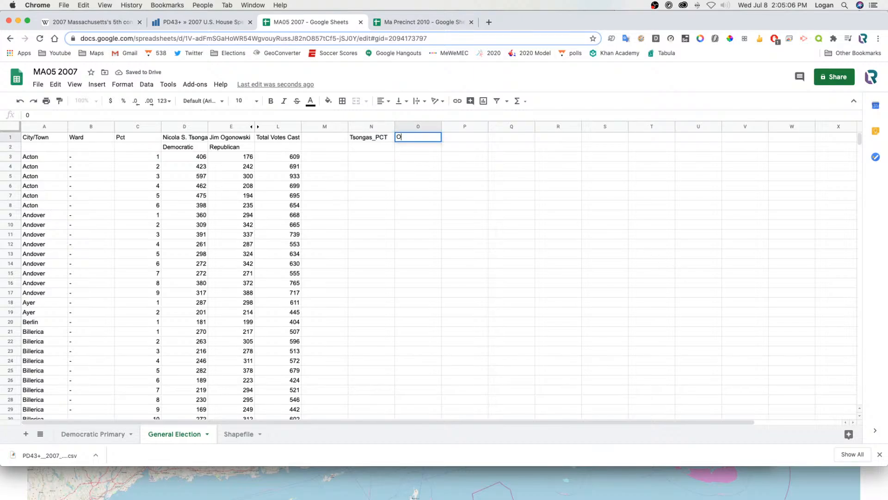
type("gonowski_PCT")
key("Return")
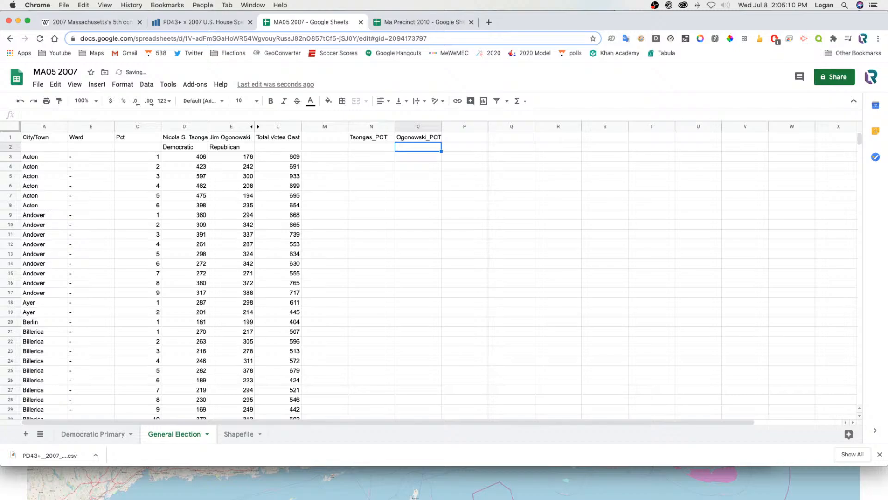
Calculate the first precinct's vote shares with =D3/L3 in N3 and =E3/L3 in O3.
left_click(366, 156)
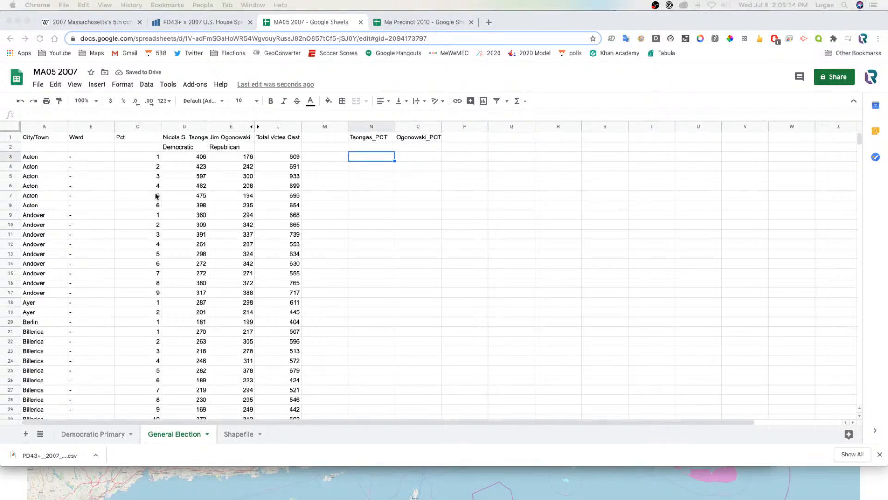
left_click(368, 157)
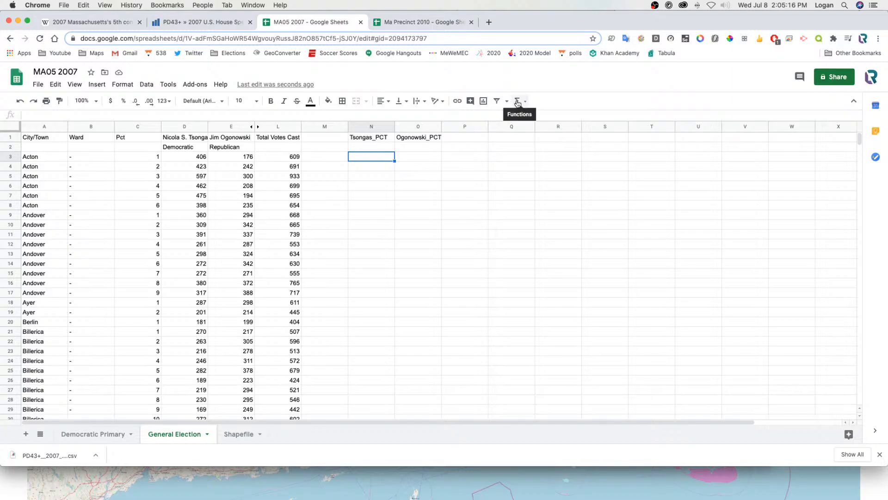
type("=")
left_click(194, 157)
type("/")
left_click(275, 158)
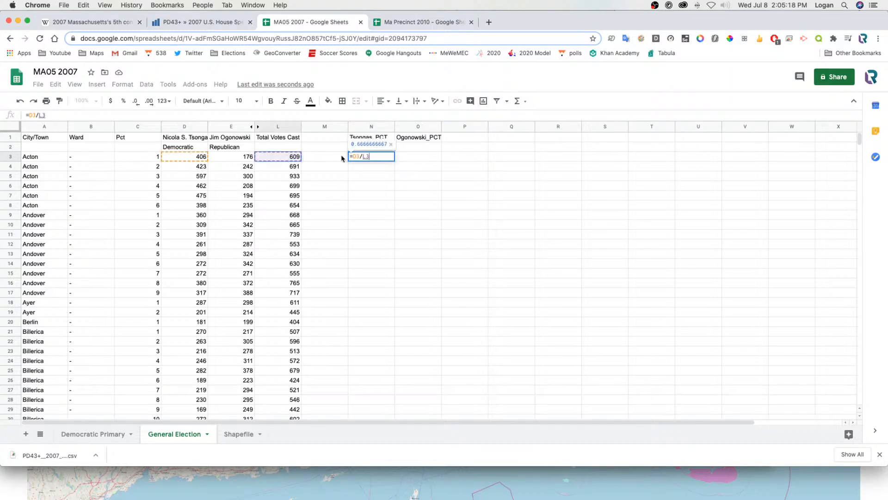
key("Tab")
type("=")
left_click(234, 157)
type("/")
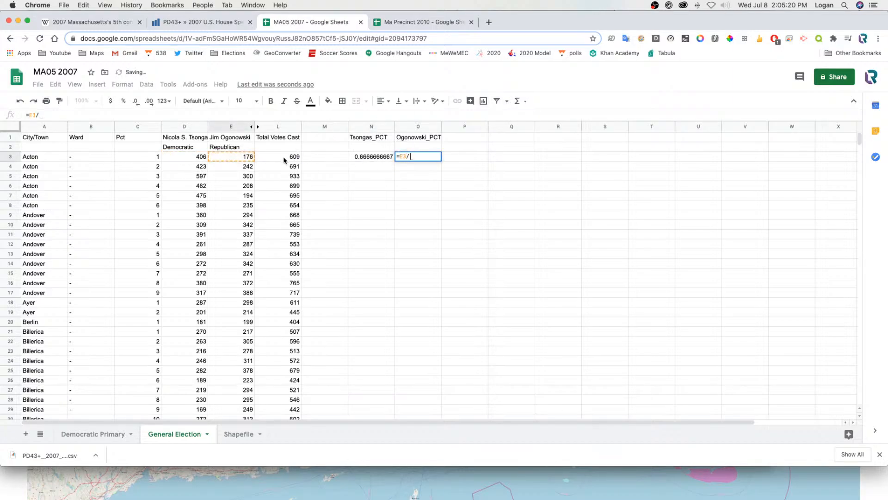
left_click(285, 158)
key("Return")
Copy the N3 and O3 share formulas down both columns through row 198, the last Westford precinct.
left_click(373, 157)
left_click(415, 161, "shift")
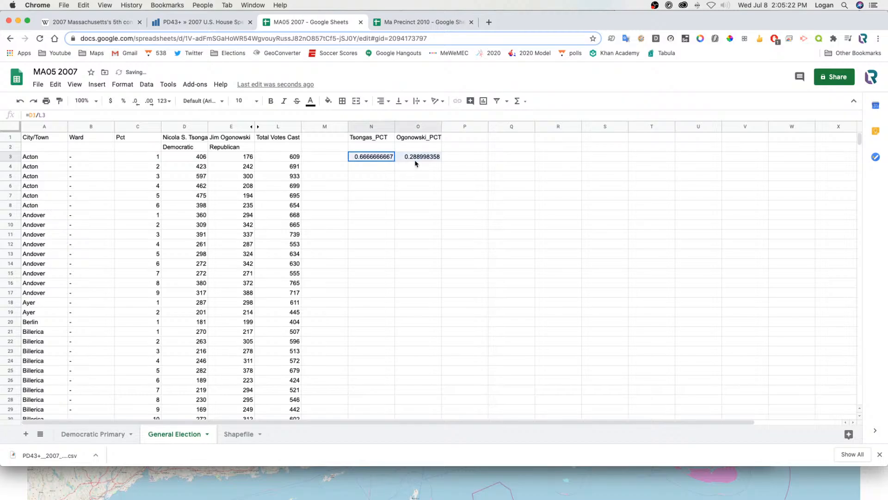
left_click_drag(859, 140, 845, 191)
left_click(425, 243, "shift")
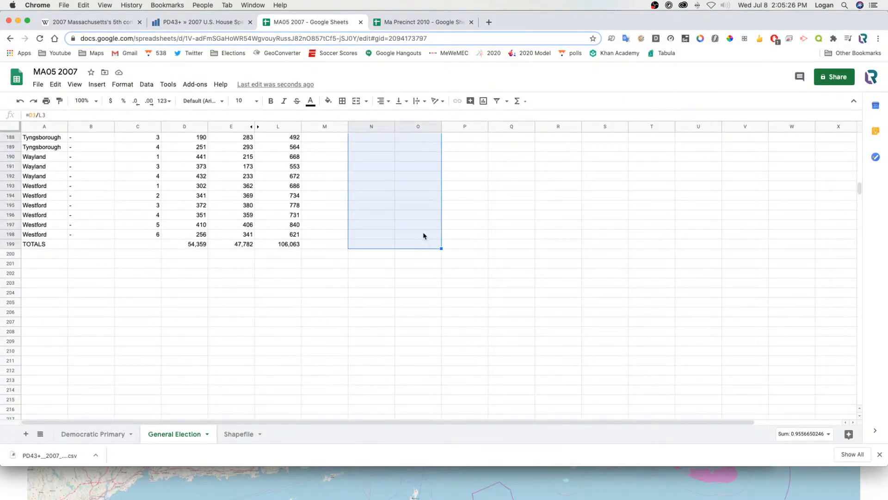
left_click(423, 235, "shift")
key("ctrl+v")
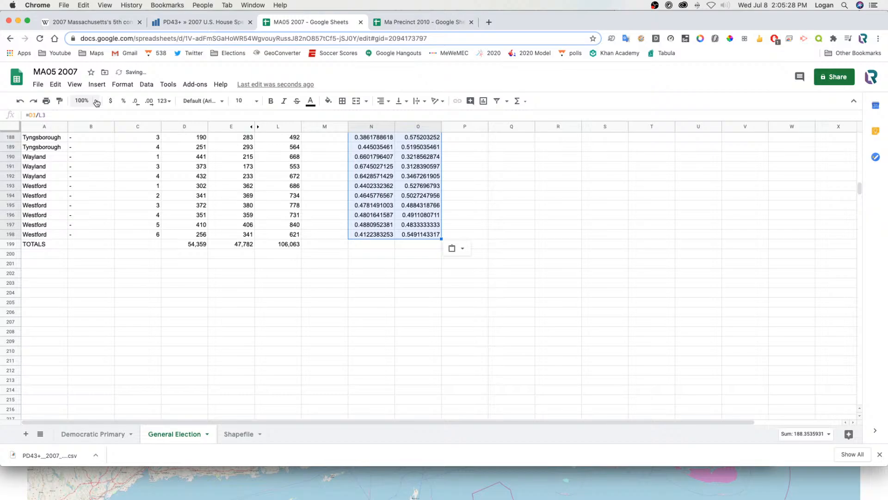
Format the Tsongas_PCT and Ogonowski_PCT values as percentages and return to the header row.
left_click(124, 101)
left_click(613, 208)
left_click_drag(855, 188, 701, 109)
left_click(466, 140)
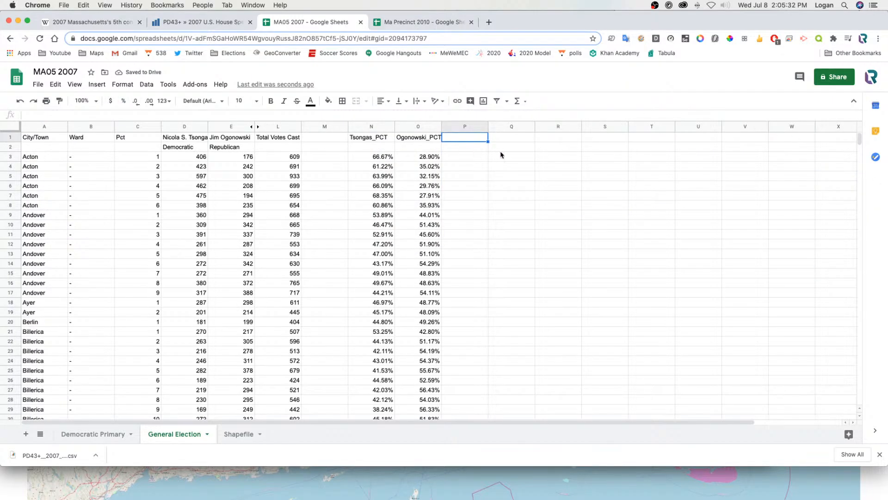
left_click(512, 140)
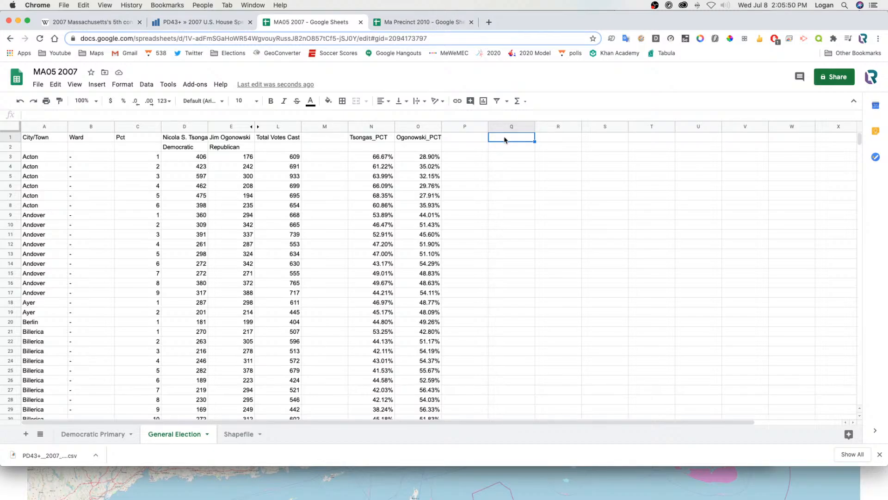
Enter the column header Ogonowski-Tsongas_PCT in Q1.
type("Ogonowski-")
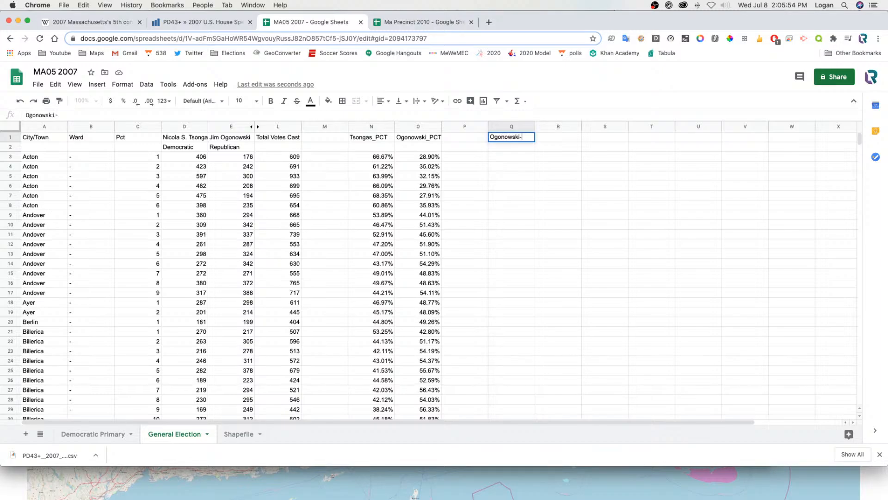
type("Tsongas_PCT")
key("Return")
key("Down")
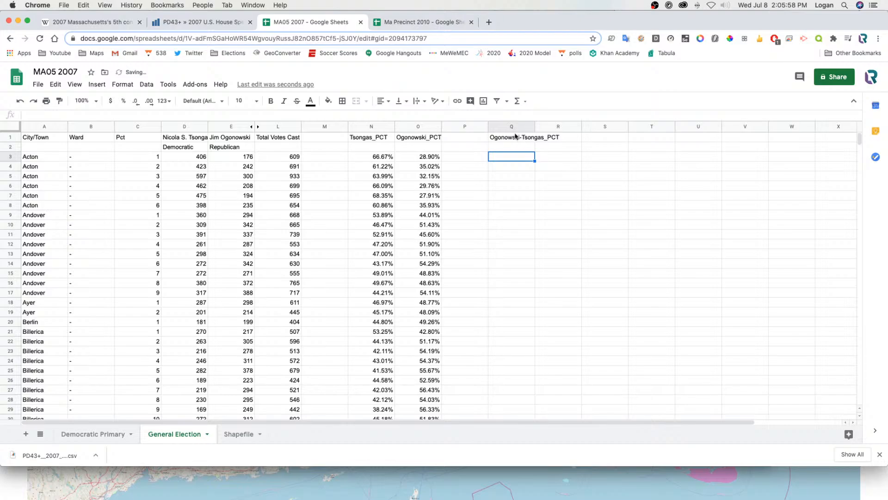
Calculate the first precinct's margin between the two candidates in Q3 with =O3-N3.
type("=")
left_click(419, 157)
left_click(462, 158)
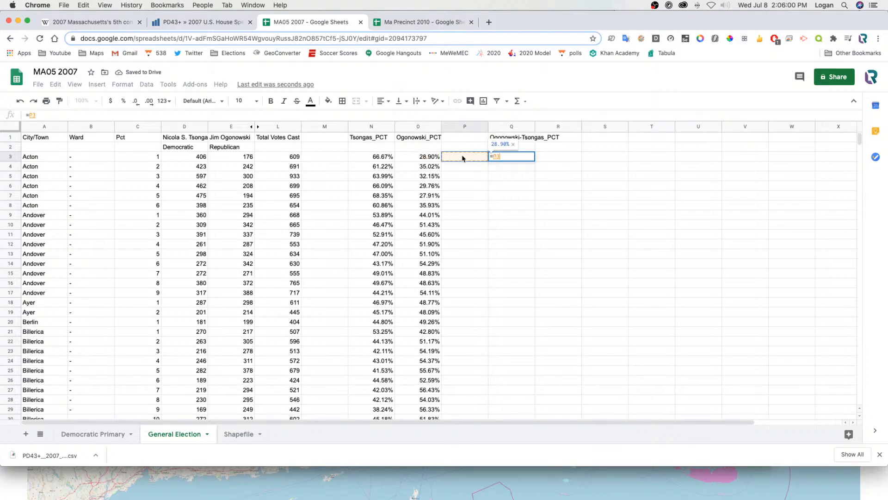
left_click(418, 157)
type("-")
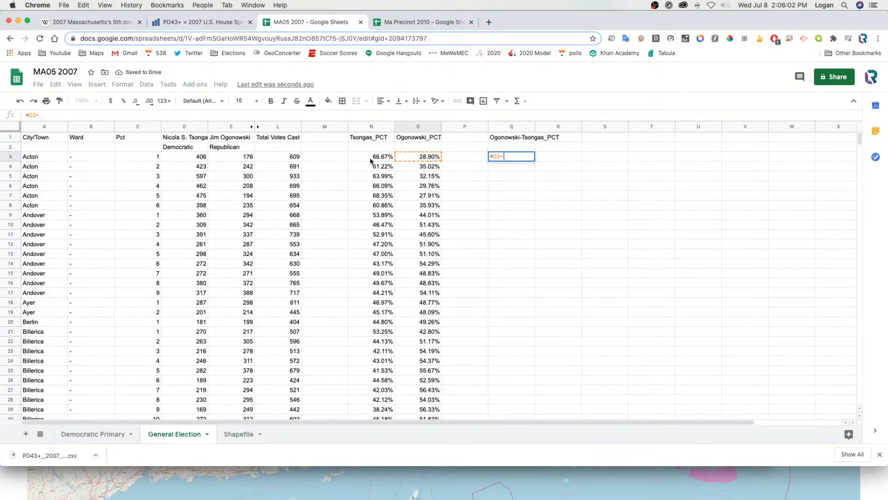
left_click(379, 158)
key("Return")
Copy the Q3 margin formula down column Q through row 198, the last Westford precinct.
left_click(518, 158)
left_click_drag(859, 138, 859, 193)
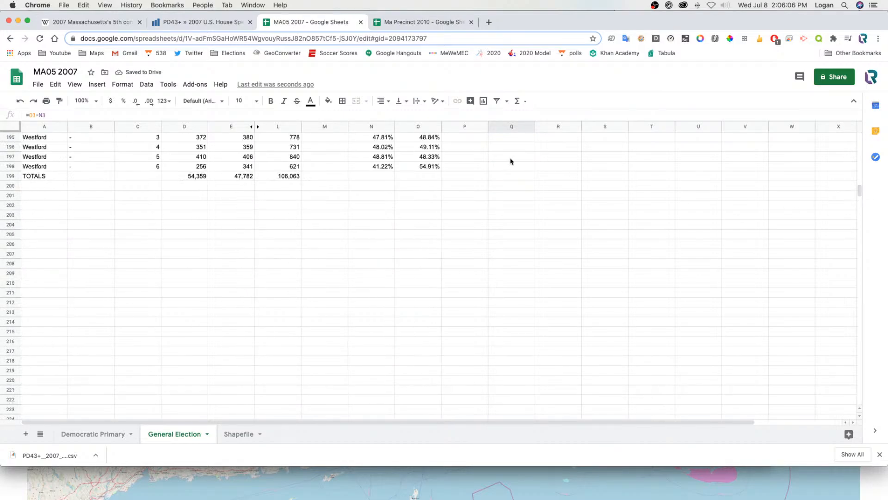
left_click_drag(511, 137, 500, 168)
key("cmd+v")
left_click_drag(610, 158, 596, 79)
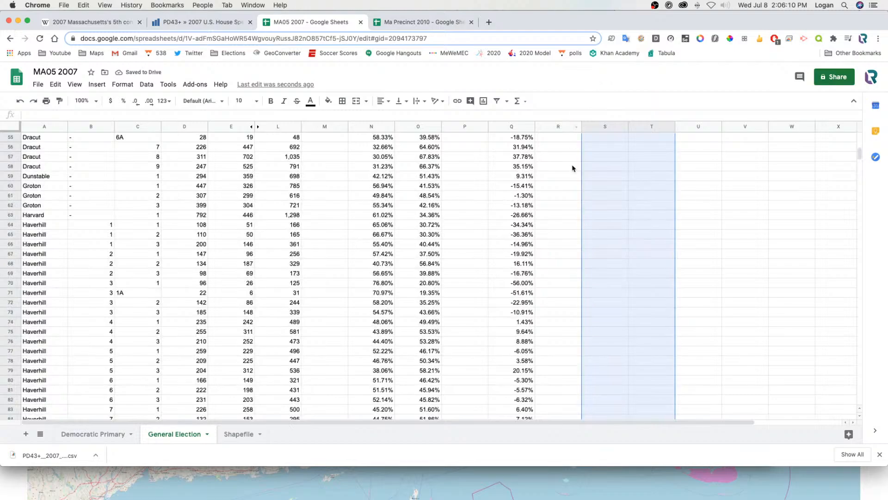
left_click_drag(698, 185, 645, 90)
left_click(763, 200)
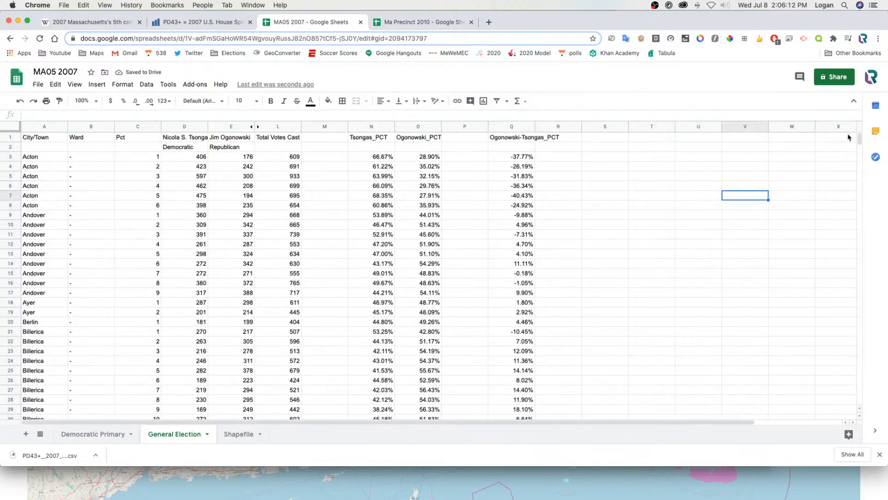
Insert a row below Dracut precinct 6A and fill it with a copy of the Dracut precinct 6 row.
left_click_drag(858, 135, 850, 164)
scroll(850, 164, "up", 10)
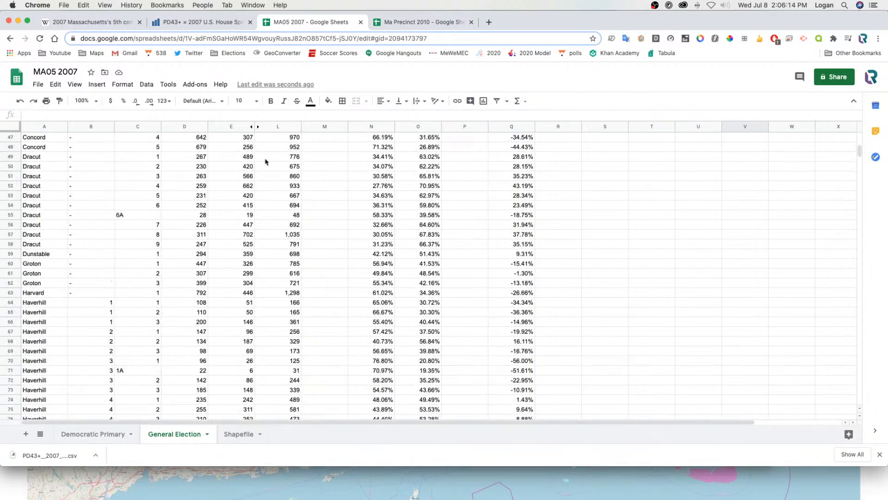
right_click(10, 214)
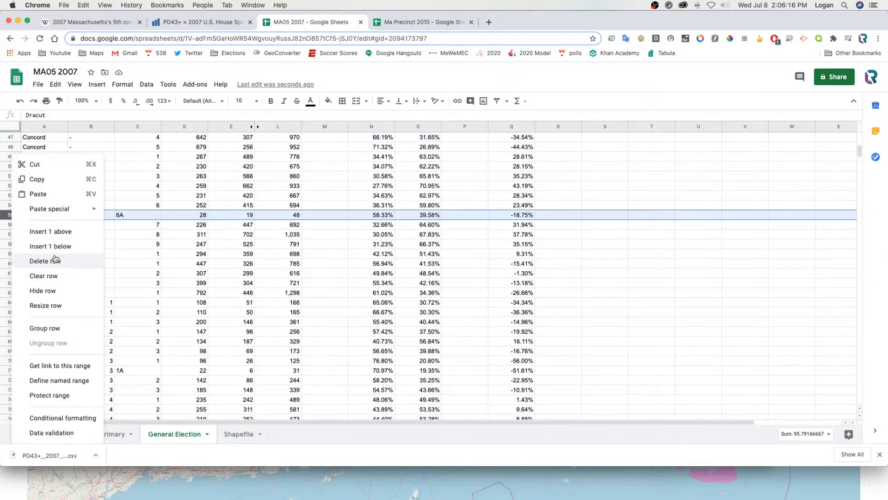
left_click(76, 248)
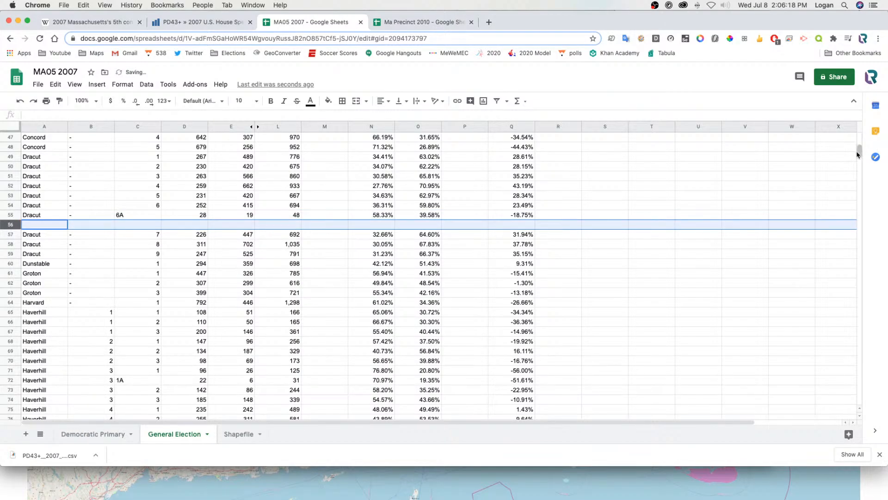
left_click_drag(857, 150, 838, 162)
scroll(840, 159, "up", 10)
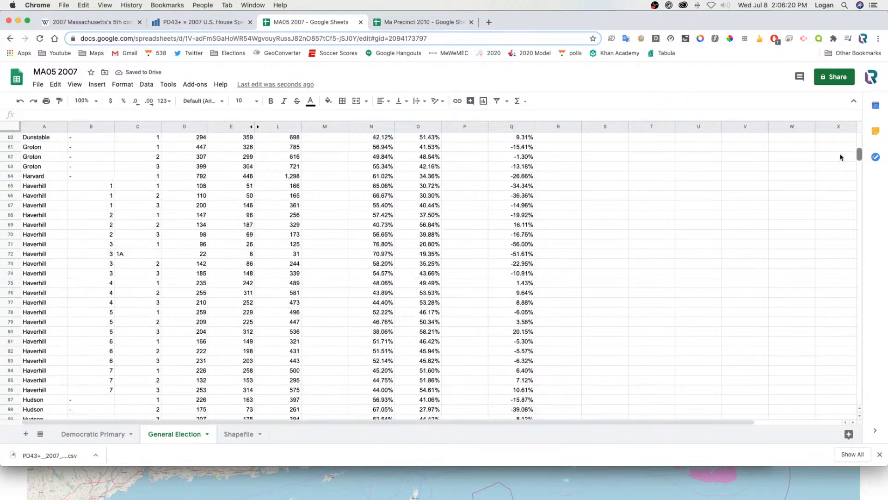
left_click(11, 138)
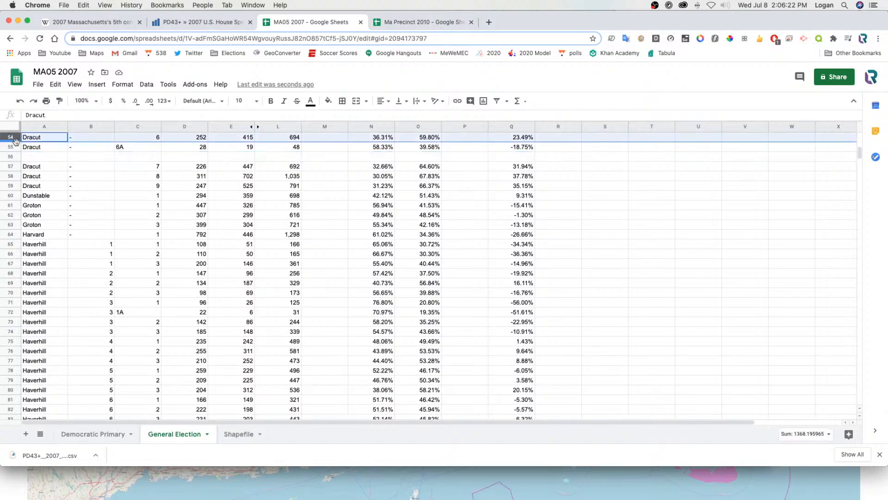
key("ctrl+c")
left_click(11, 157)
key("ctrl+v")
Combine the Tsongas votes of Dracut precincts 6 and 6A in D56 with =SUM(D54:D55).
left_click(187, 158)
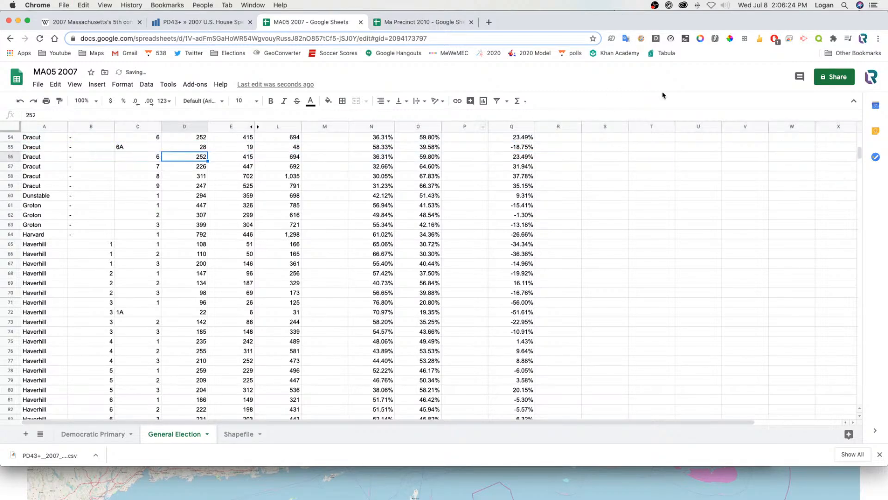
left_click(517, 101)
left_click(525, 115)
left_click_drag(184, 139, 186, 148)
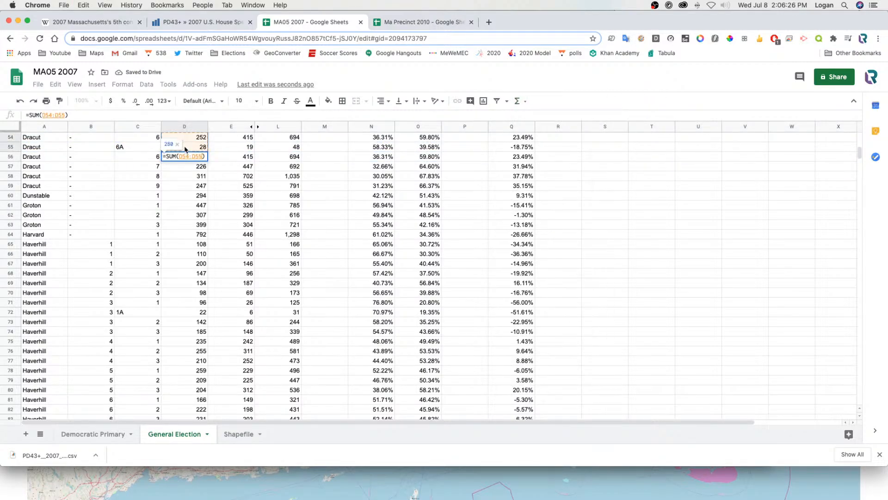
key("Return")
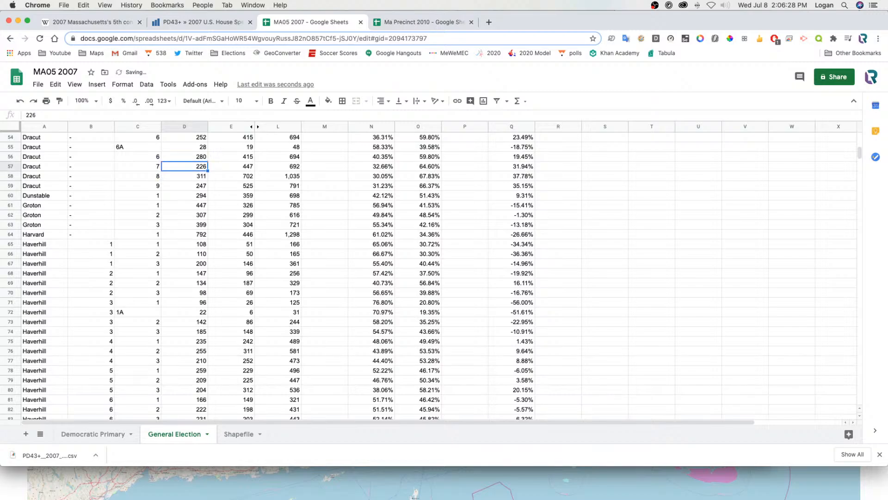
Copy the D56 sum formula to the Ogonowski votes in E56 and the total votes cast in L56.
key("Up")
key("super+v")
key("Right")
key("super+z")
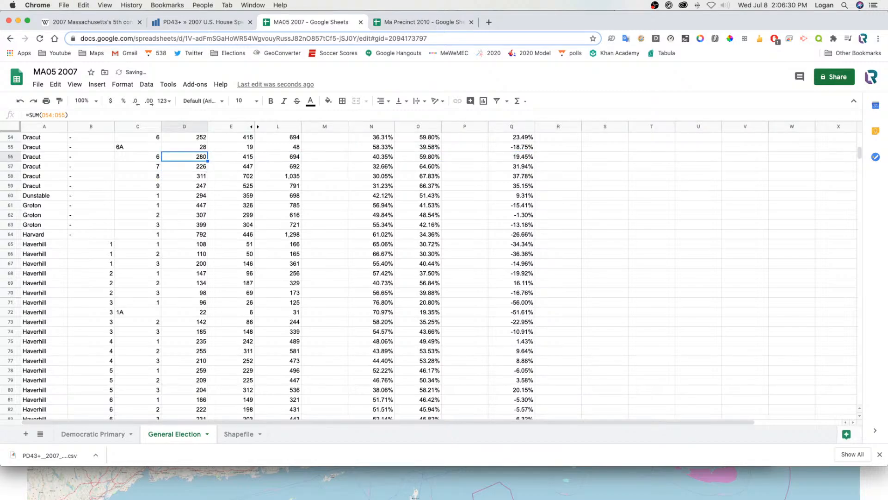
key("Right")
key("super+v")
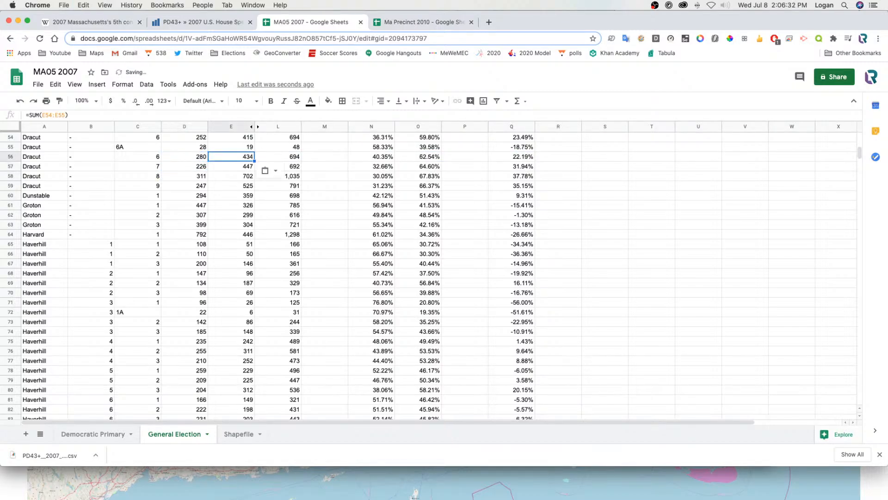
key("Right")
key("super+v")
Replace the formulas in row 56, the combined Dracut precinct, with their plain values.
left_click(8, 156)
key("super+c")
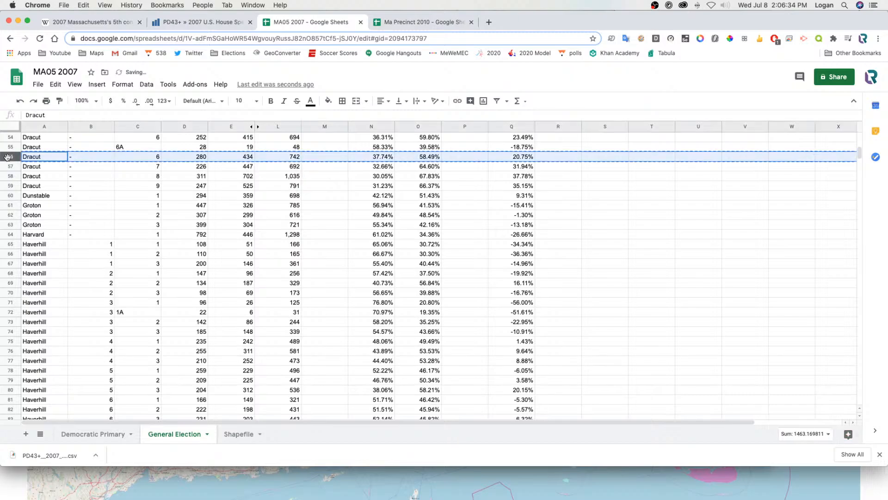
key("super+shift+v")
left_click(85, 168)
Delete rows 54 and 55, the original Dracut precinct 6 and 6A entries.
left_click(8, 138)
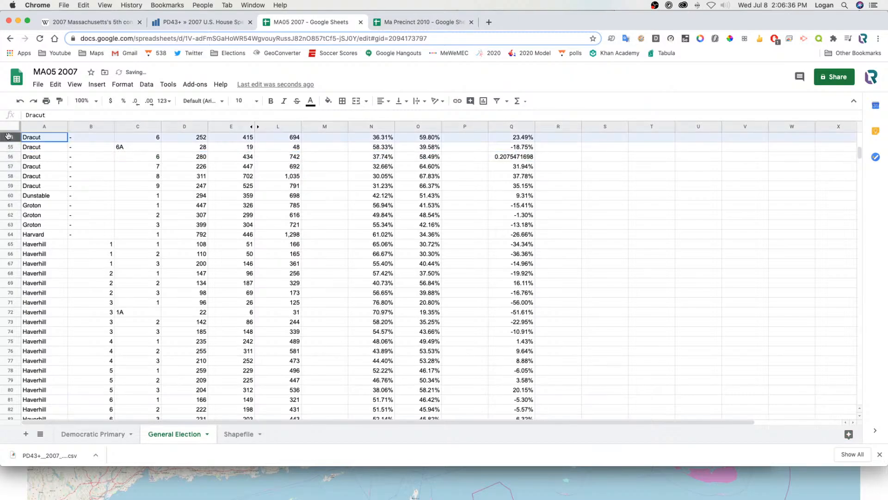
left_click(8, 147, "shift")
right_click(9, 147)
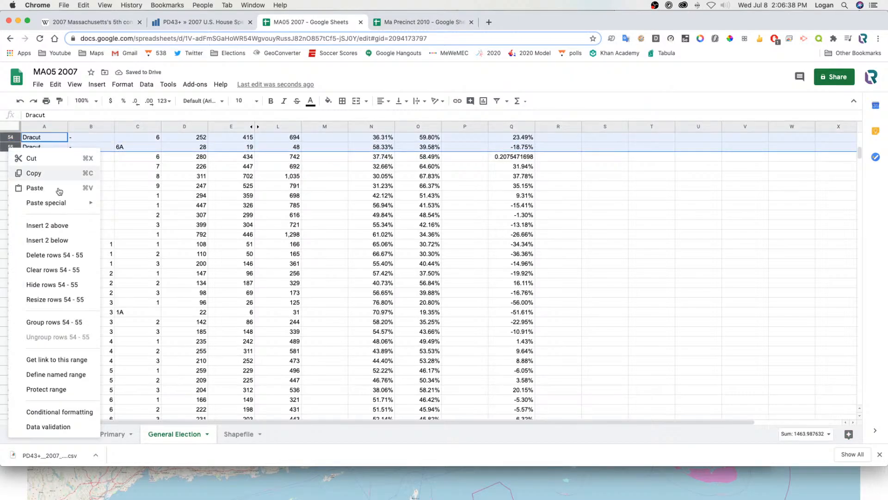
left_click(59, 255)
left_click(57, 281)
Insert a row below Haverhill ward 3 precinct 1A and fill it with a copy of the ward 3 precinct 1 row.
left_click(10, 294)
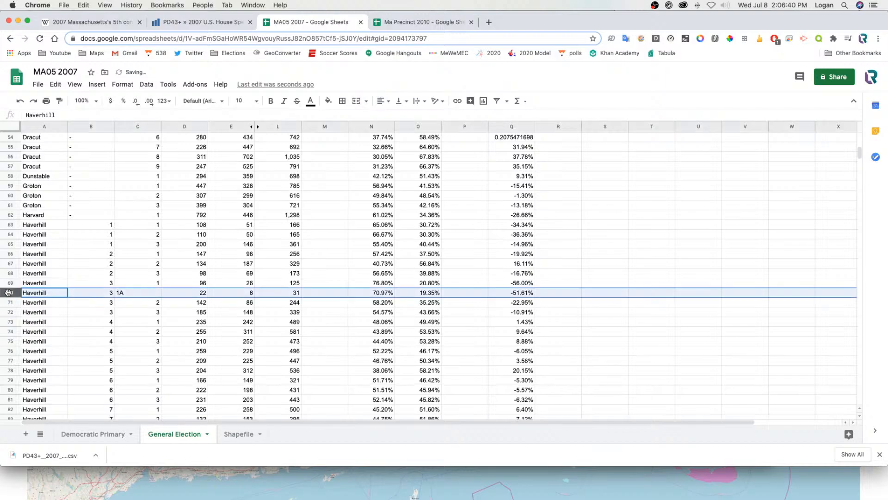
right_click(10, 294)
left_click(41, 247)
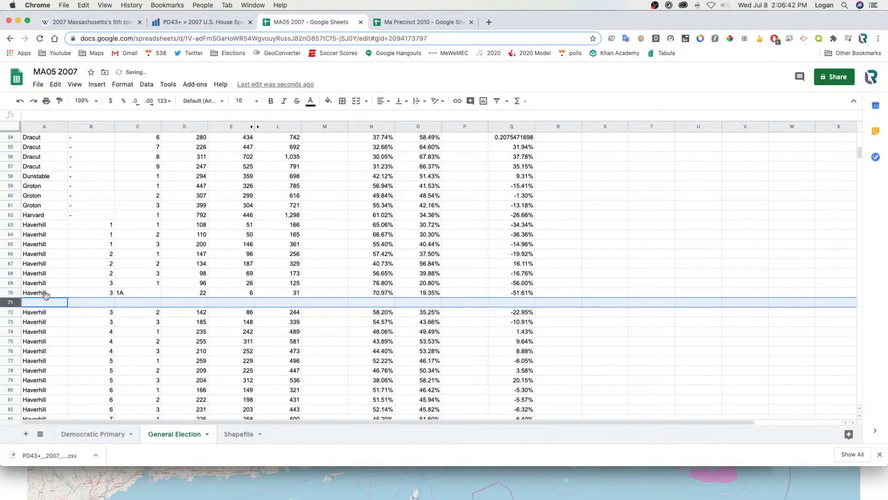
left_click(11, 283)
key("ctrl+c")
left_click(10, 302)
key("ctrl+v")
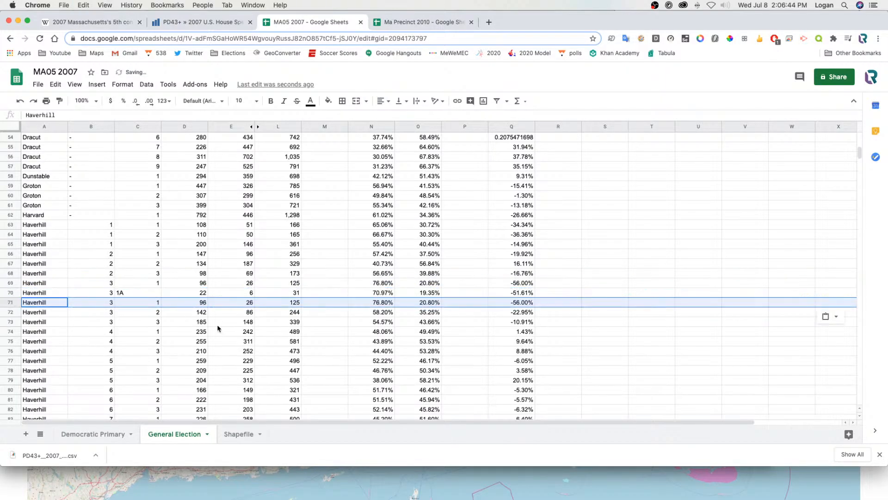
Combine the Tsongas votes of Haverhill ward 3 precincts 1 and 1A in D71 with =SUM(D69:D70).
left_click(200, 305)
left_click(517, 101)
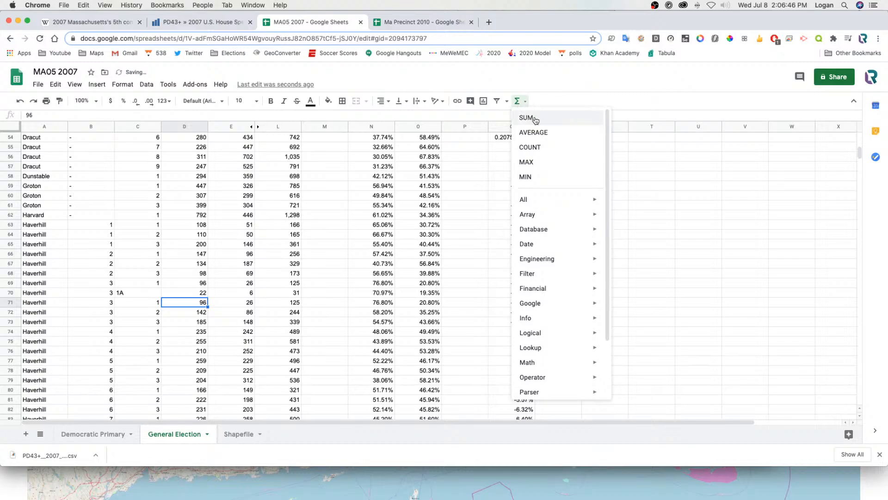
left_click(529, 118)
left_click_drag(187, 286, 192, 295)
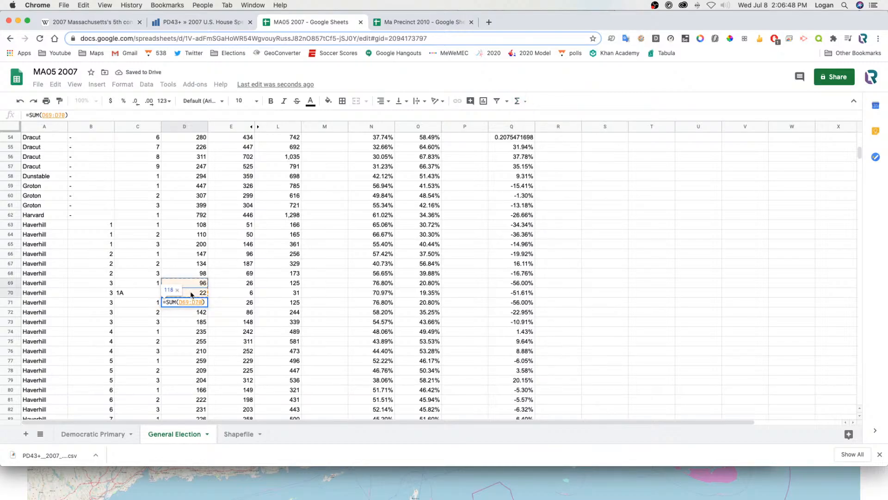
key("Return")
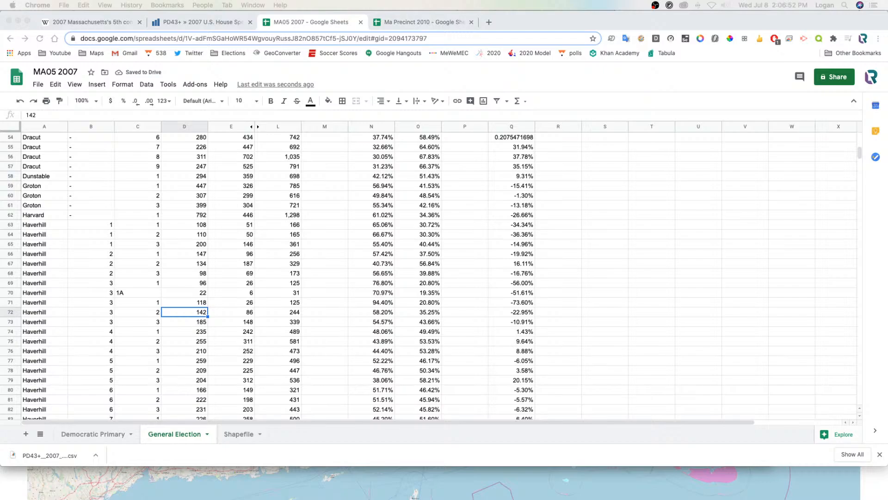
left_click(190, 314)
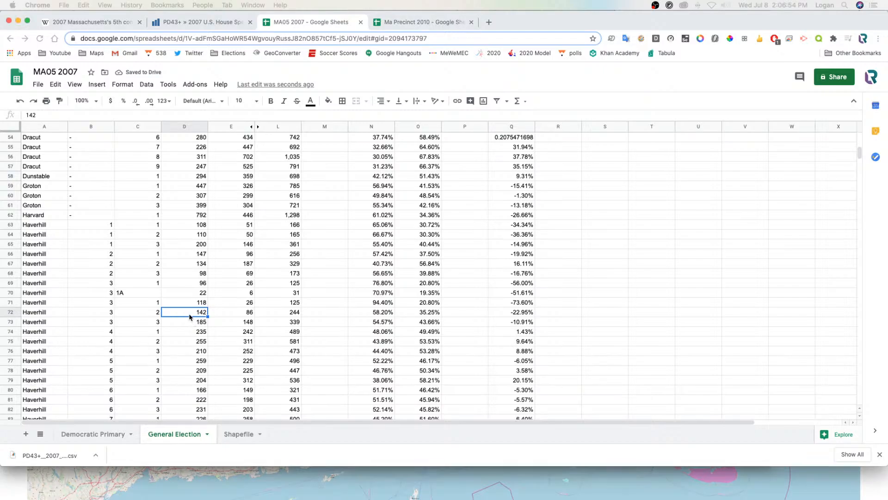
Copy the D71 sum formula to the Ogonowski votes in E71 and the total votes cast in L71.
left_click(196, 304)
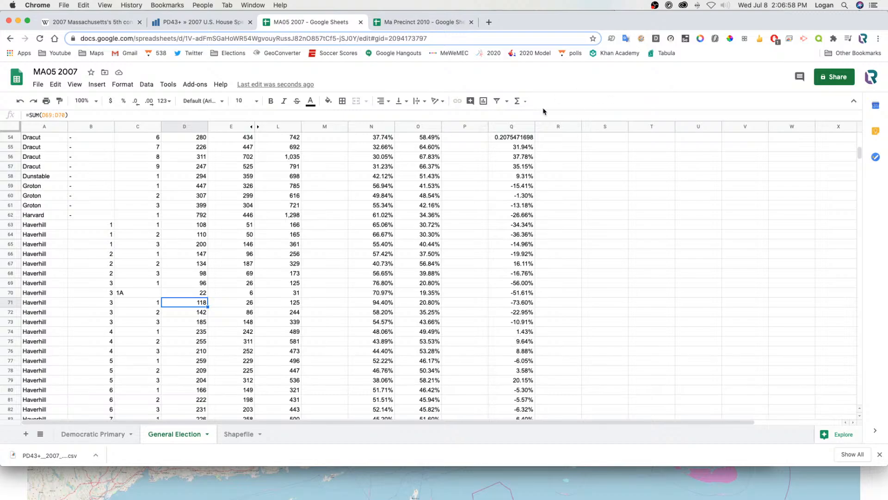
key("ctrl+c")
left_click(244, 305)
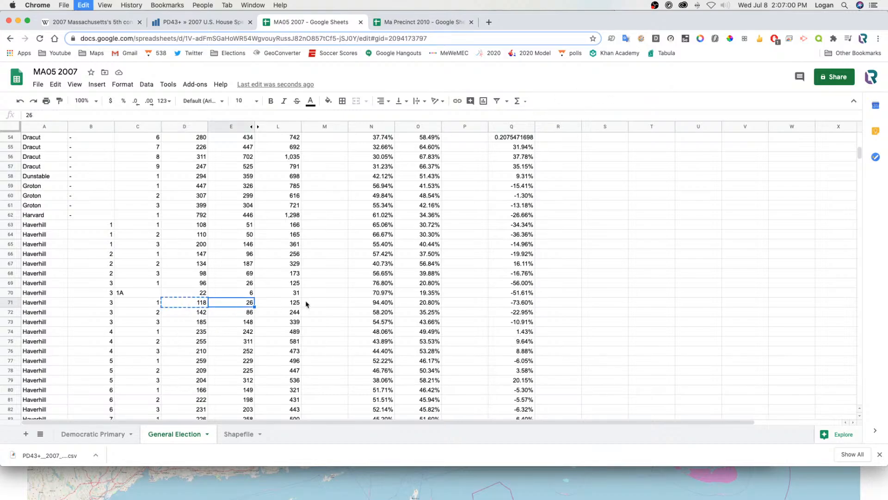
key("ctrl+v")
left_click(292, 303)
key("ctrl+v")
Convert the combined Haverhill row 71 to plain values and delete rows 69 and 70, the original precinct 1 and 1A entries.
left_click(8, 304)
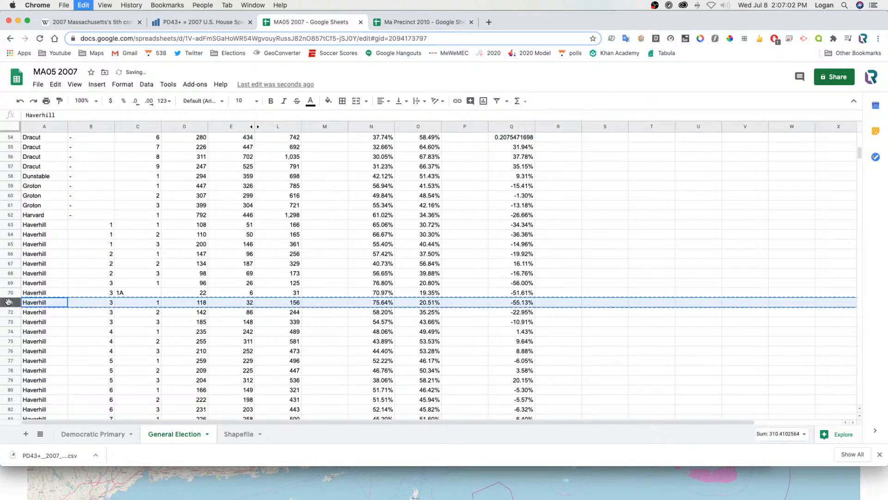
left_click(88, 303)
left_click(10, 283)
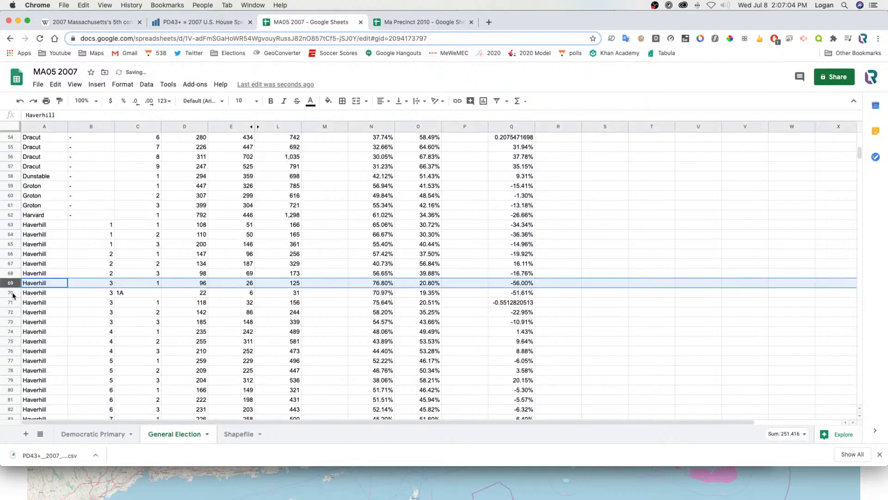
left_click(11, 293, "shift")
right_click(10, 293)
left_click(37, 260)
left_click(272, 293)
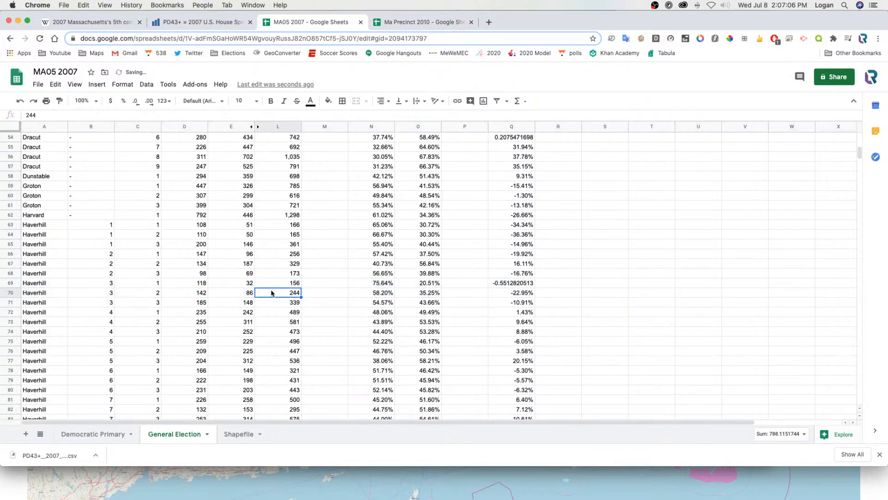
Open the Shapefile sheet and examine the value in B8 beside precinct ID 250172970.
left_click_drag(858, 149, 825, 139)
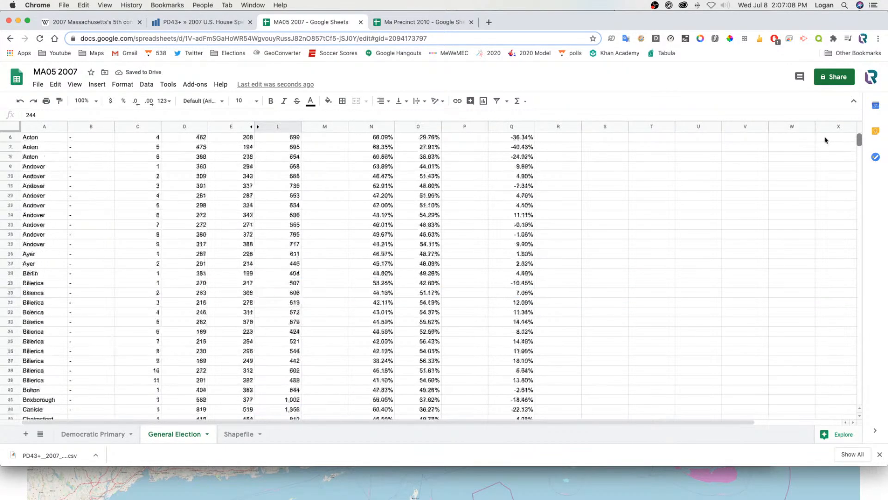
left_click(230, 435)
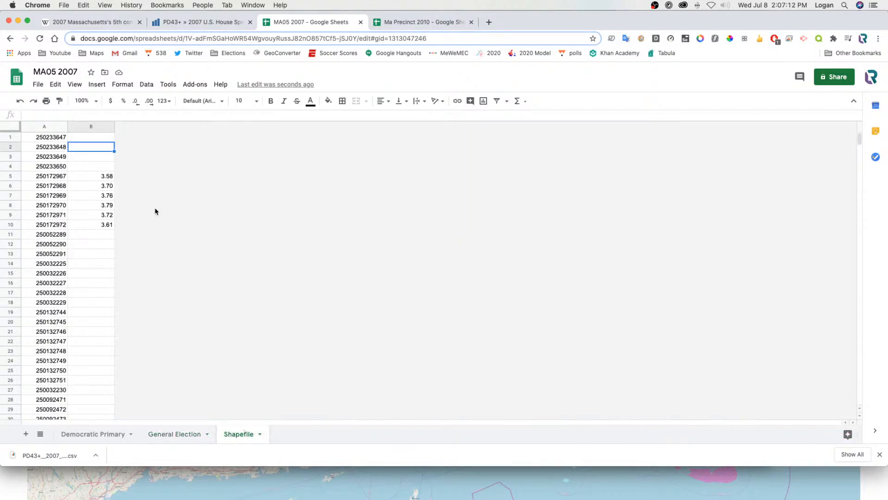
left_click(71, 206)
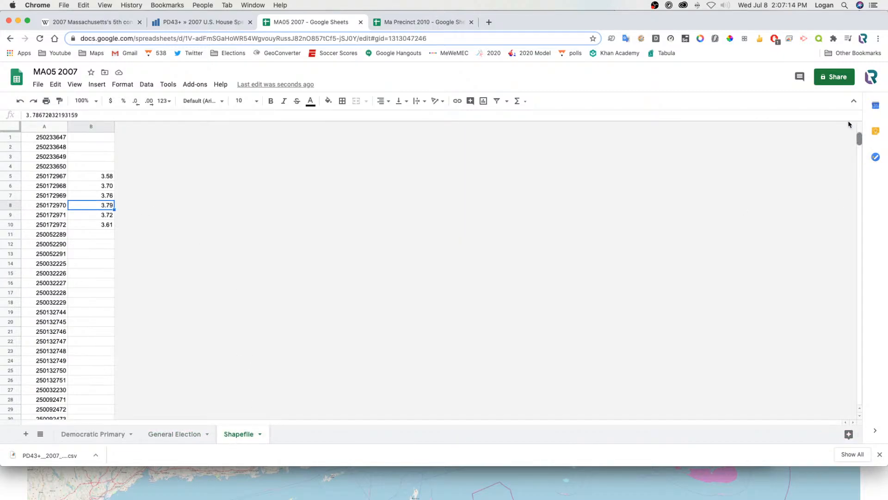
Copy columns A to D (GEOID10, City/Town, Ward and Pct) from the IMP sheet of the Ma Precinct 2010 spreadsheet.
left_click(48, 156)
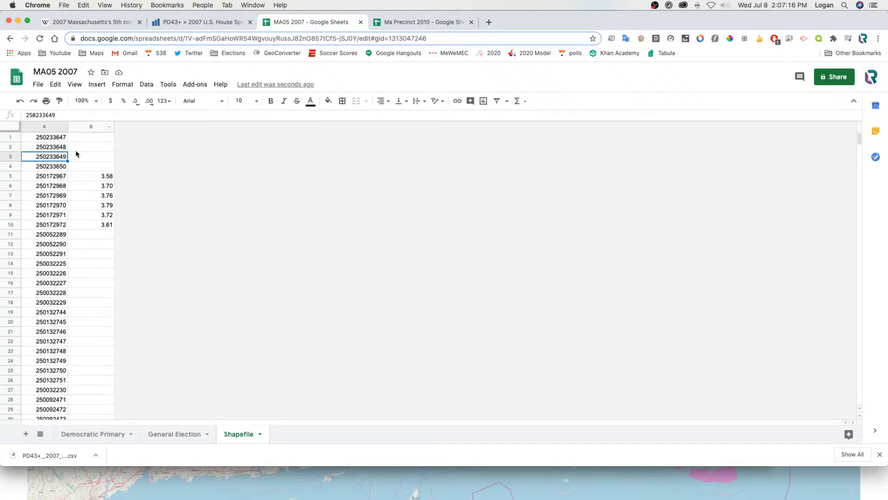
left_click(442, 21)
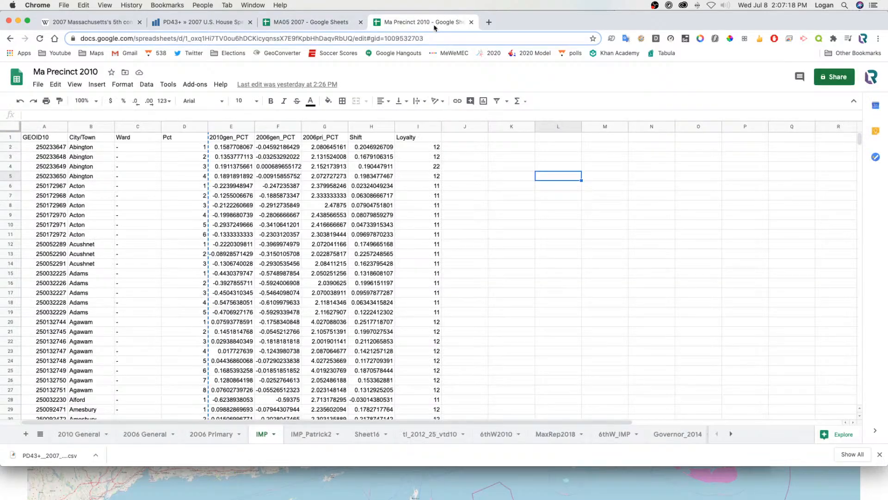
left_click(170, 180)
left_click(32, 127)
left_click(184, 127, "shift")
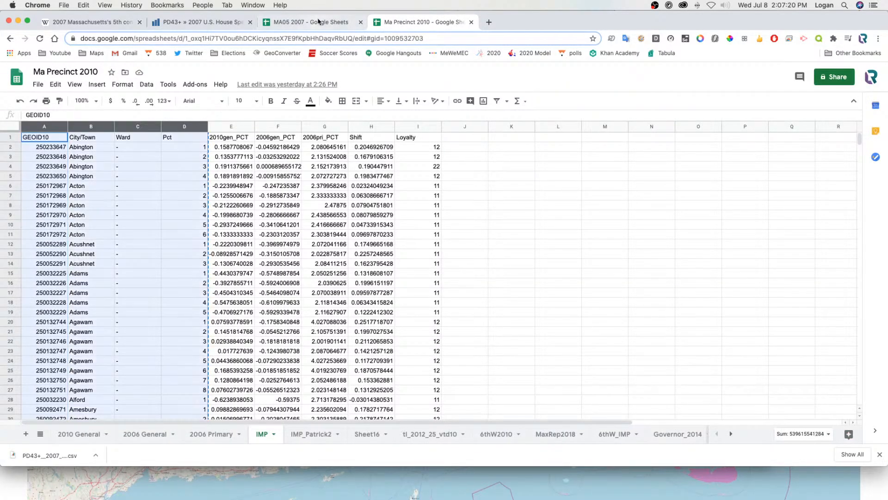
Delete the old Shapefile sheet from the MA05 2007 spreadsheet.
left_click(319, 22)
right_click(231, 434)
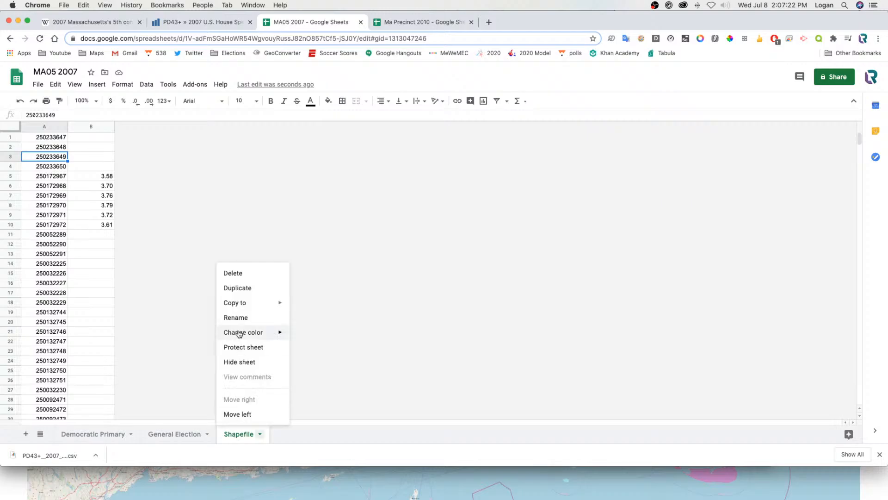
left_click(231, 273)
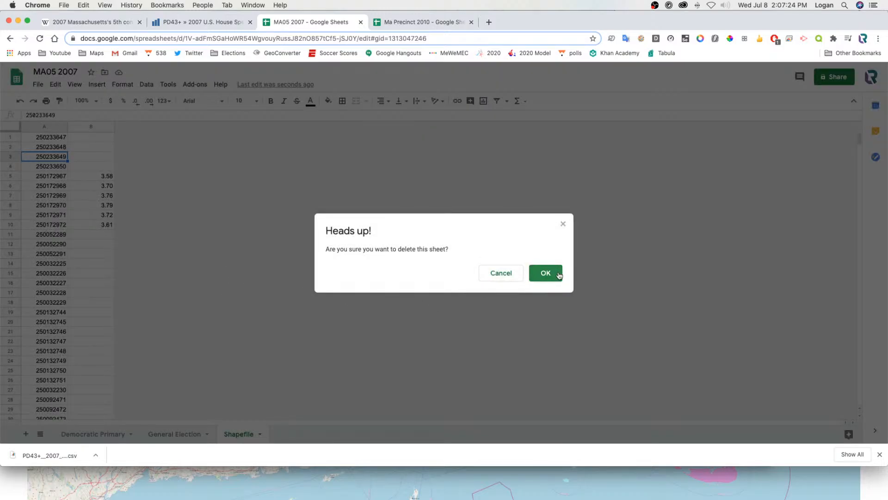
left_click(558, 274)
Add a new sheet, paste the copied precinct columns starting in A1, and name the sheet Shapefile.
left_click(25, 434)
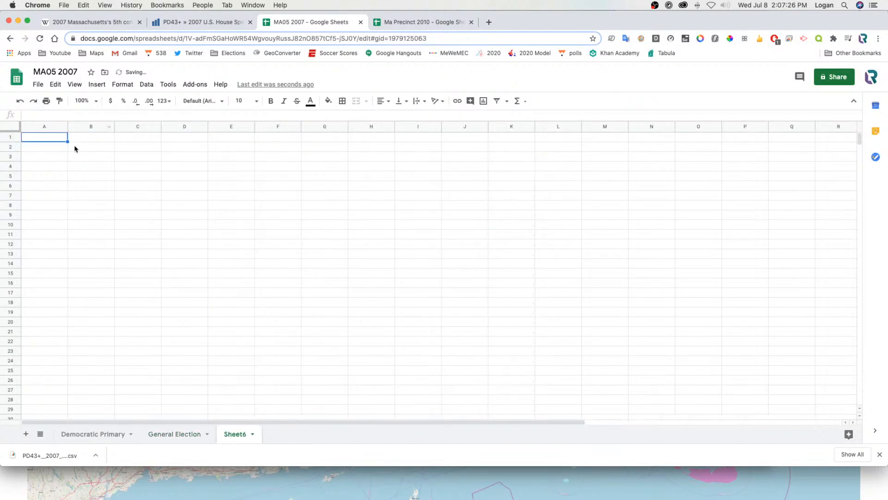
key("cmd+v")
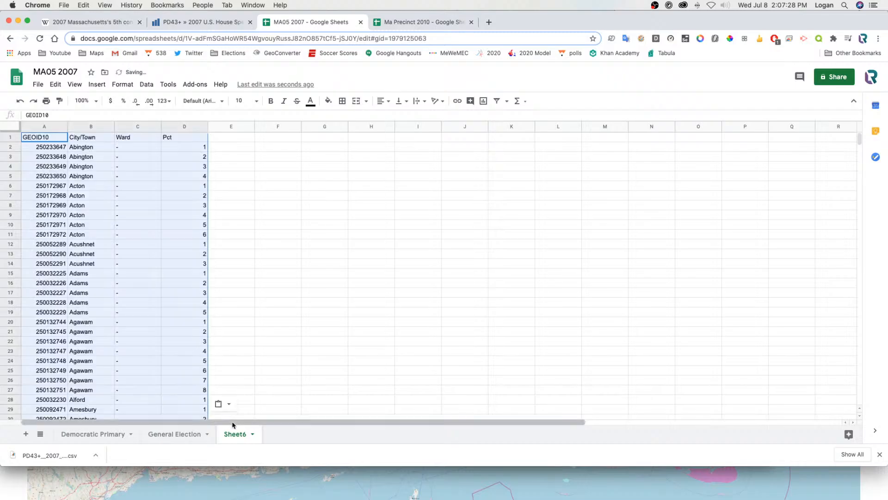
double_click(234, 434)
type("Shapefile")
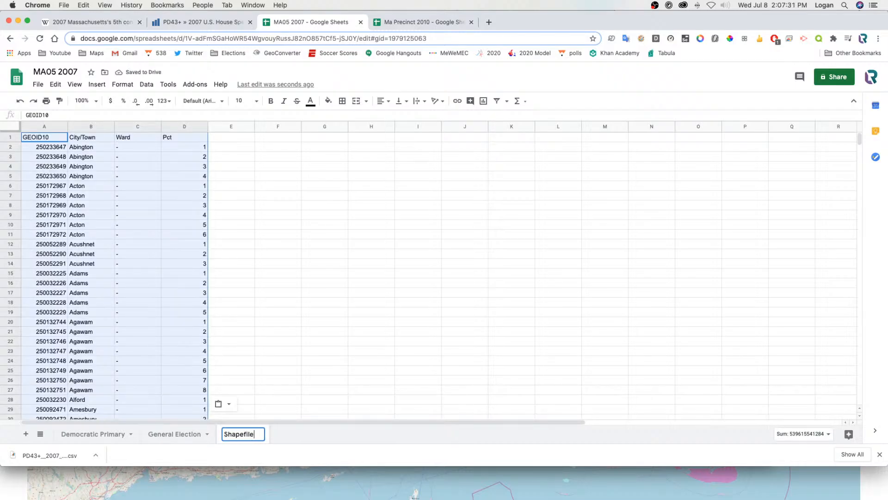
key("Return")
Copy the Ogonowski-Tsongas_PCT header from Q1 of the General Election sheet into E1 of the Shapefile sheet.
left_click(163, 438)
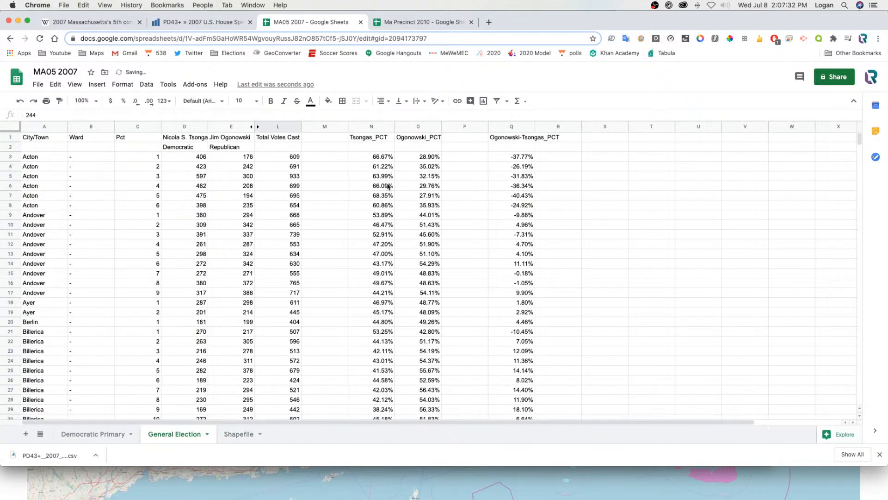
left_click(228, 431)
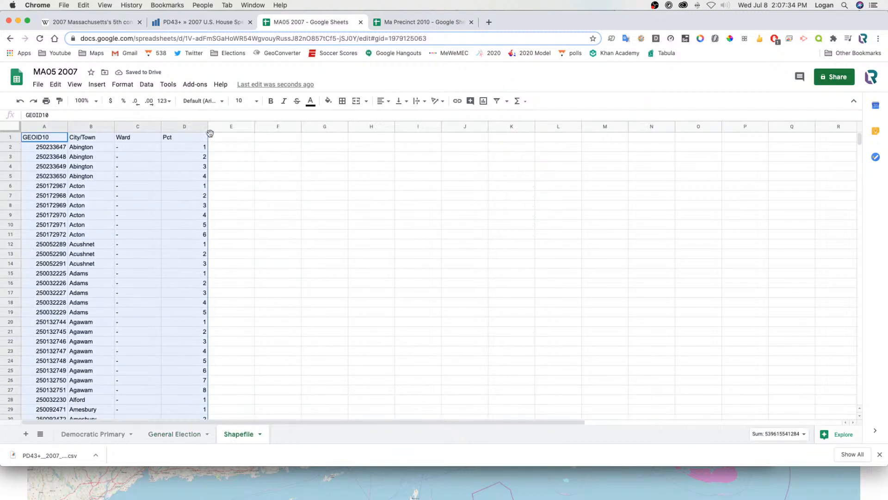
left_click(236, 137)
type("Ogonowski-Tsongas_PCT")
left_click(226, 150)
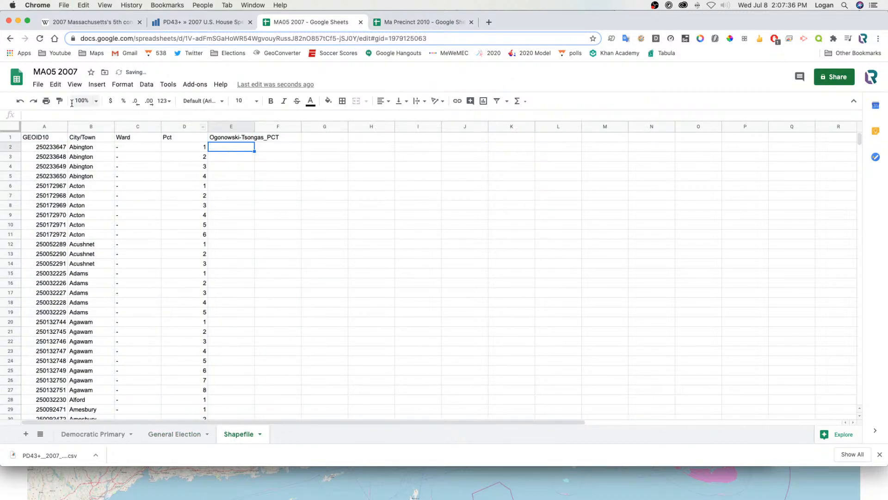
Set up Merge Sheets with Shapefile range A1:E2166 as main table and Democratic Primary range A1:M197 as lookup table.
left_click(190, 435)
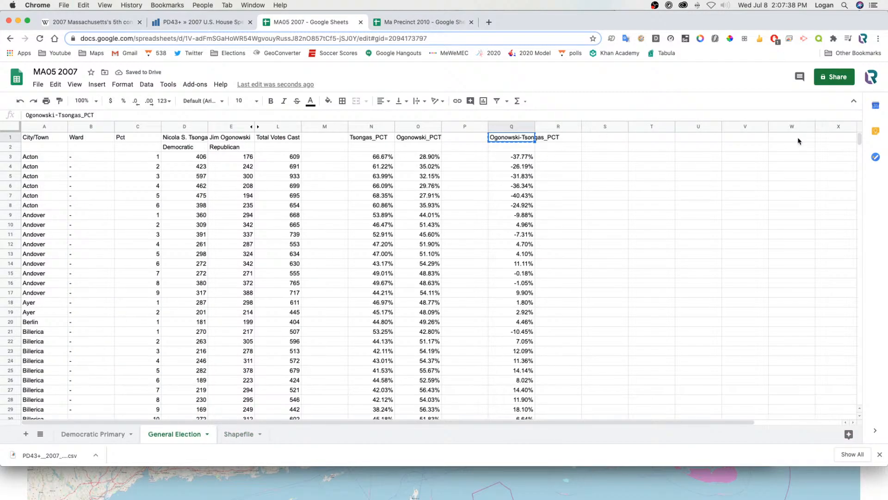
left_click_drag(860, 139, 748, 91)
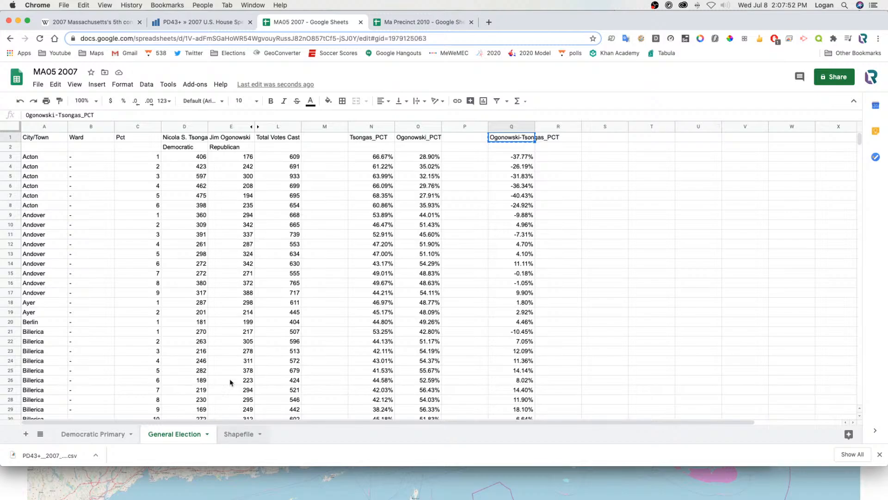
left_click(238, 434)
left_click(198, 84)
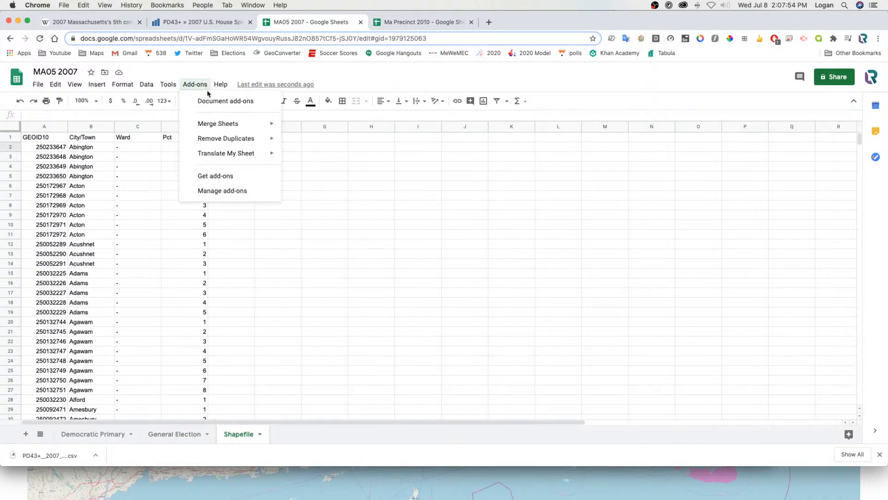
mouse_move(221, 124)
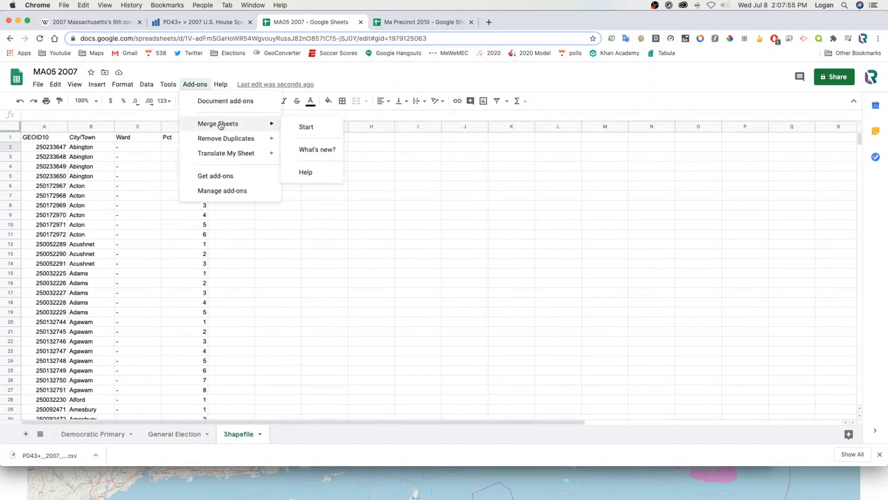
left_click(305, 127)
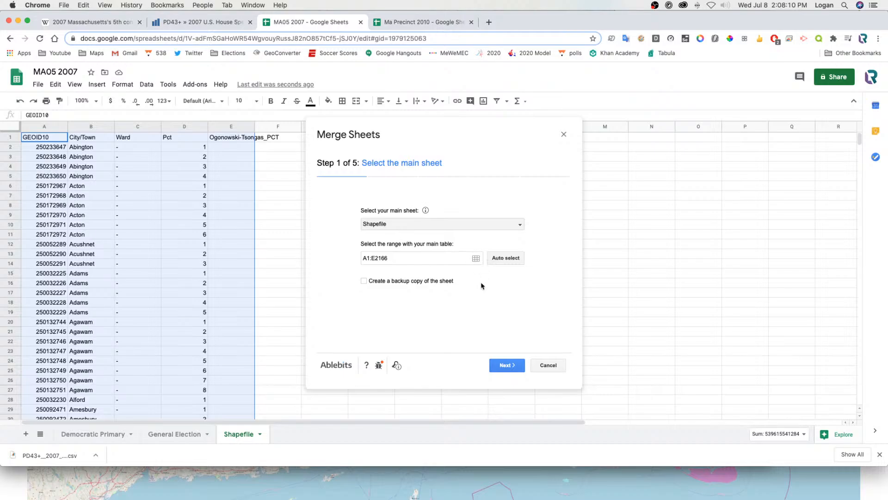
left_click(506, 365)
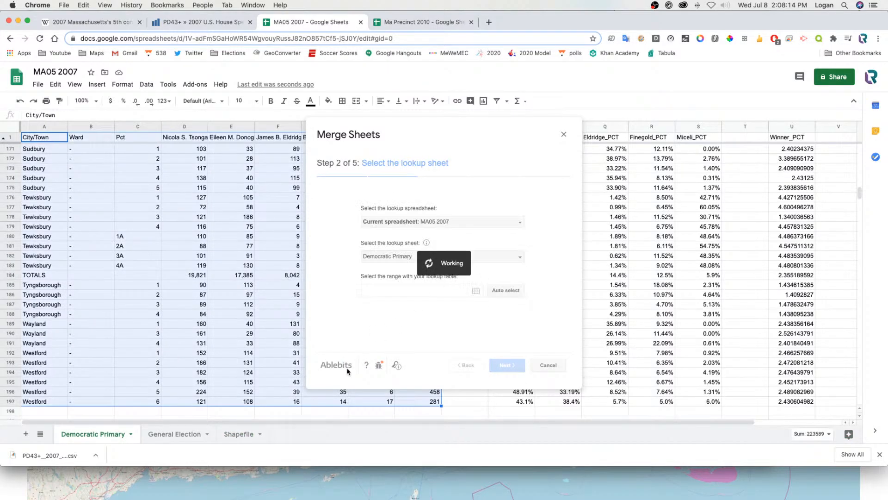
left_click(499, 292)
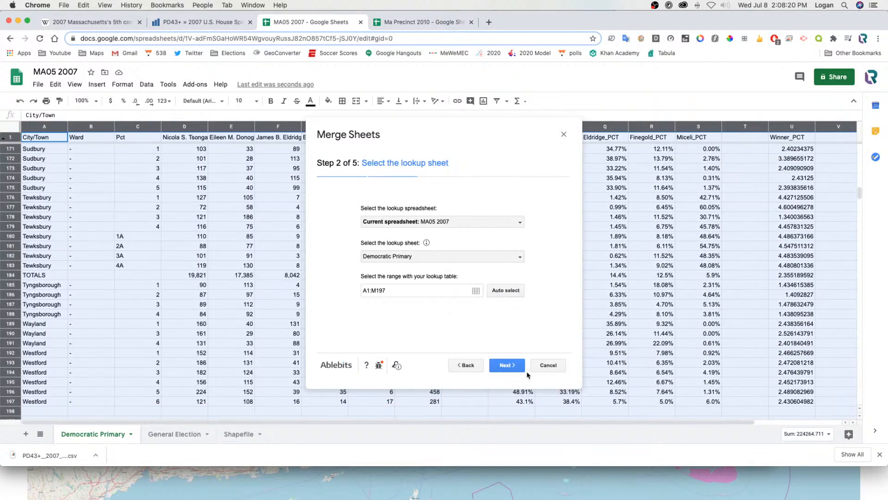
left_click(523, 368)
left_click(513, 367)
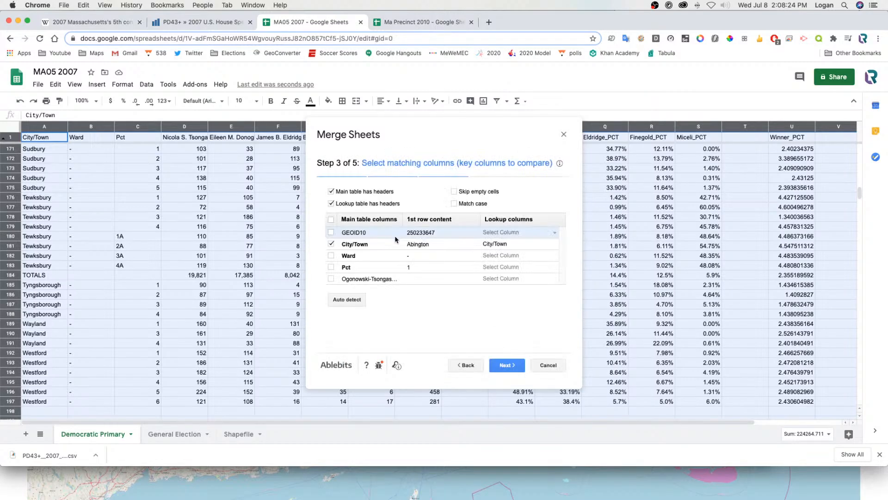
Include Ward and Pct alongside City/Town as the key columns for matching the Shapefile and Democratic Primary tables.
left_click(331, 255)
left_click(331, 267)
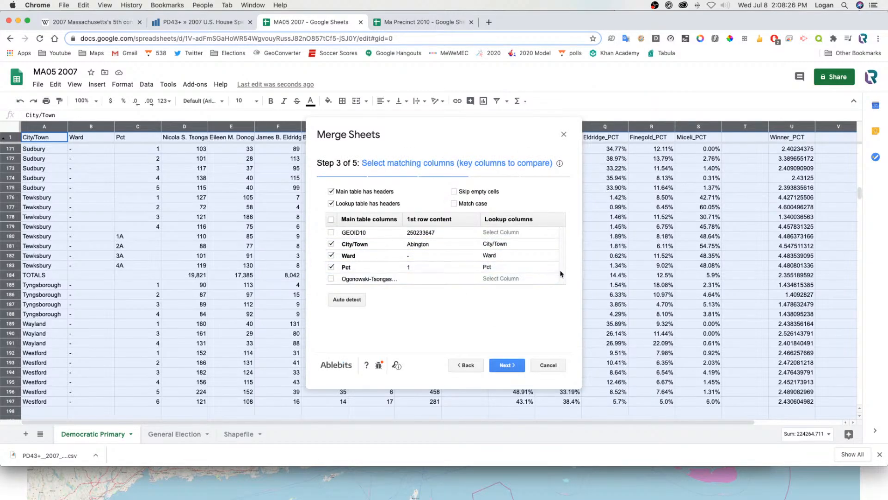
left_click(507, 366)
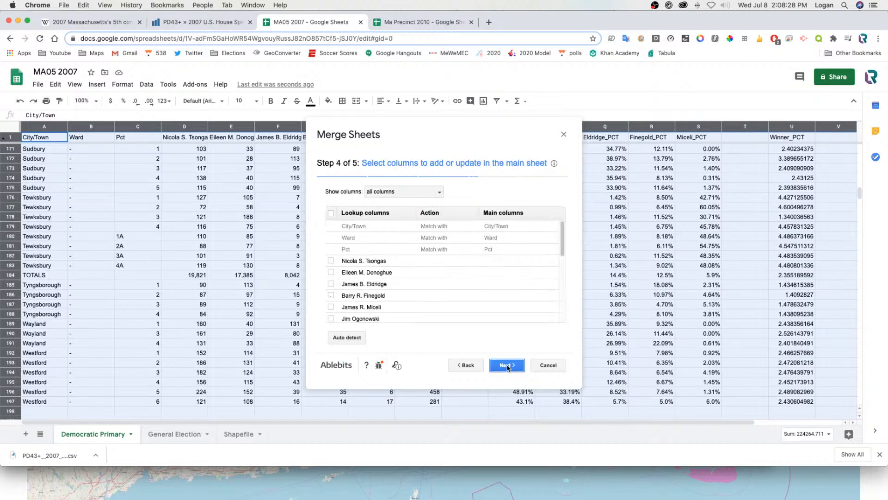
Choose Winner_PCT as the lookup column to add to the end of the Shapefile table and run the merge.
left_click_drag(562, 239, 551, 335)
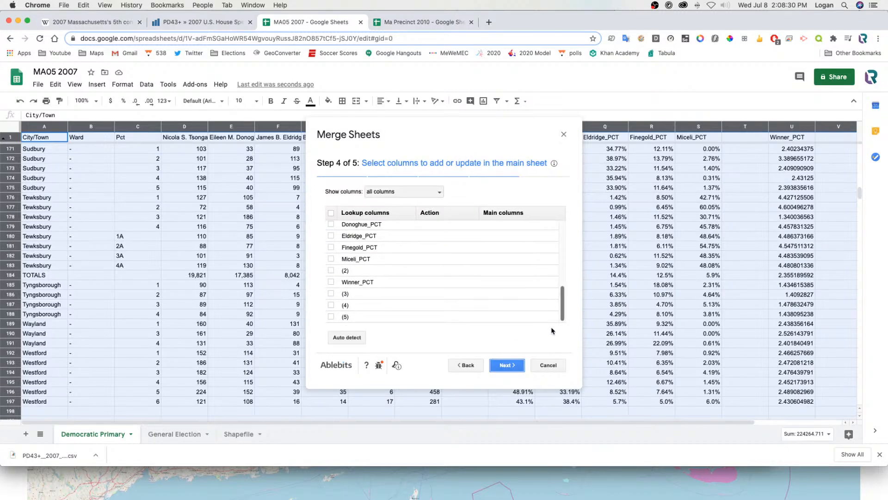
left_click(331, 282)
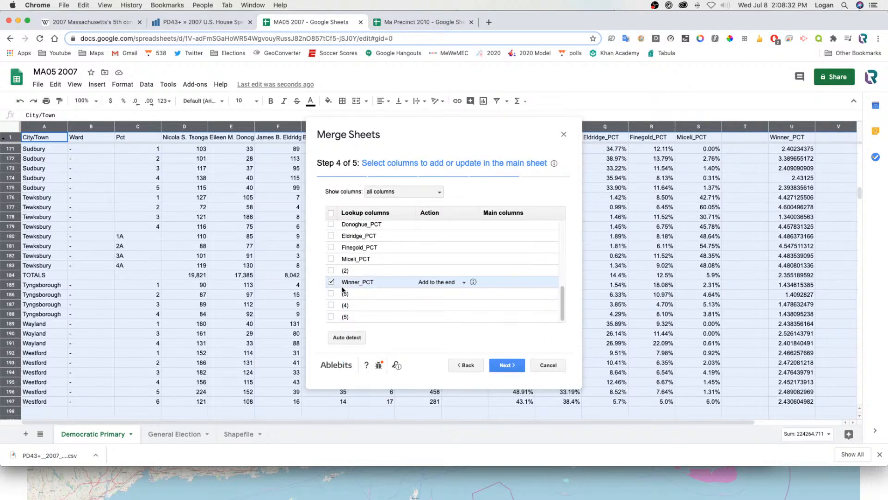
left_click(454, 282)
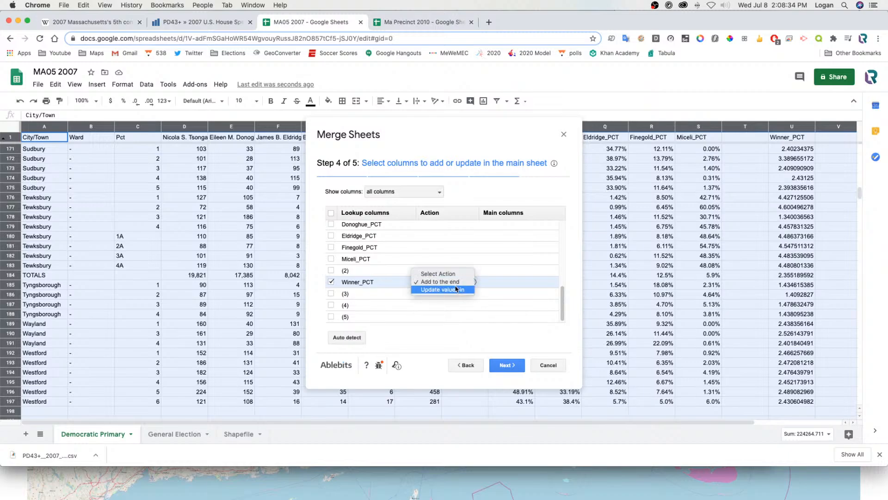
left_click(456, 288)
left_click(515, 283)
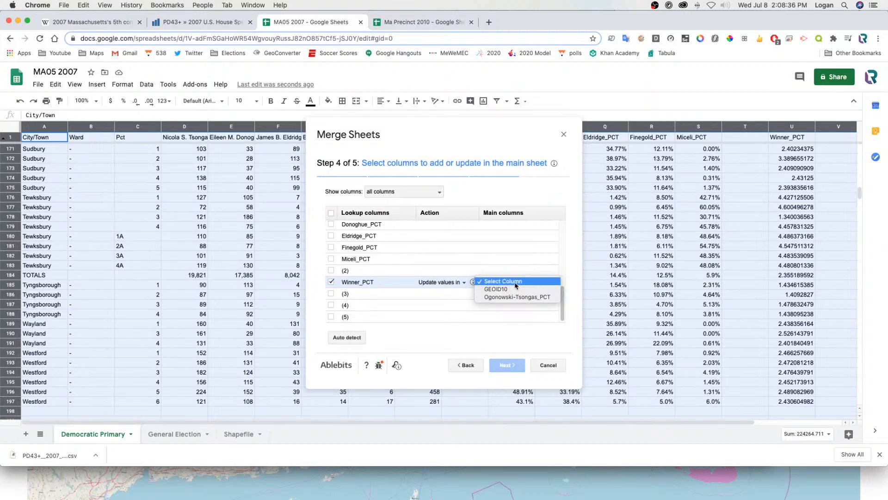
left_click(430, 284)
left_click(430, 283)
left_click(440, 274)
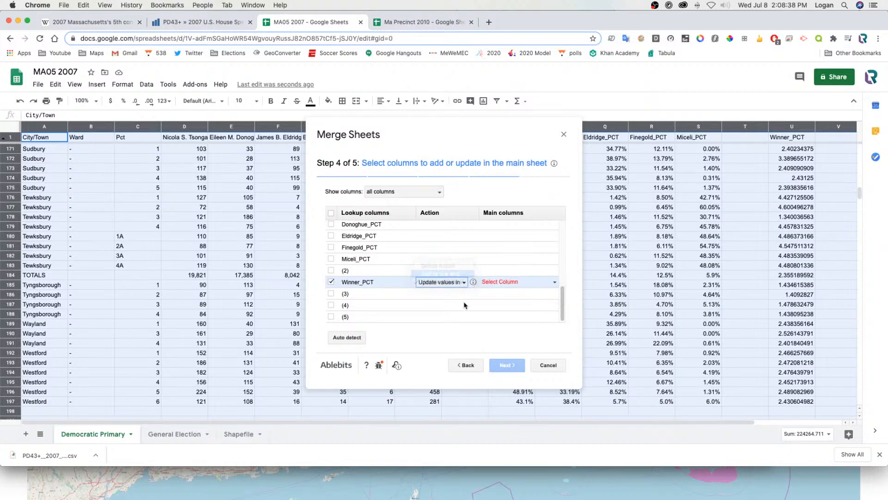
left_click(502, 365)
left_click(502, 365)
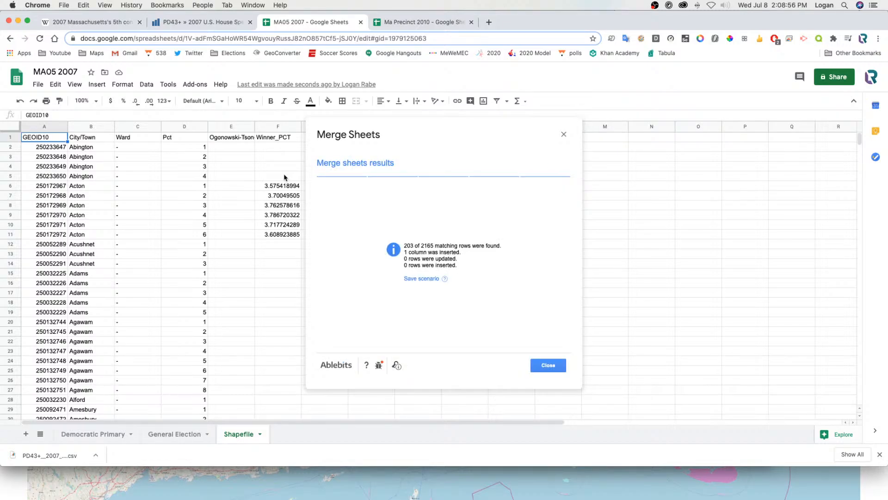
Close the merge results and delete the Winner_PCT column F from the Shapefile sheet.
left_click(564, 134)
right_click(262, 128)
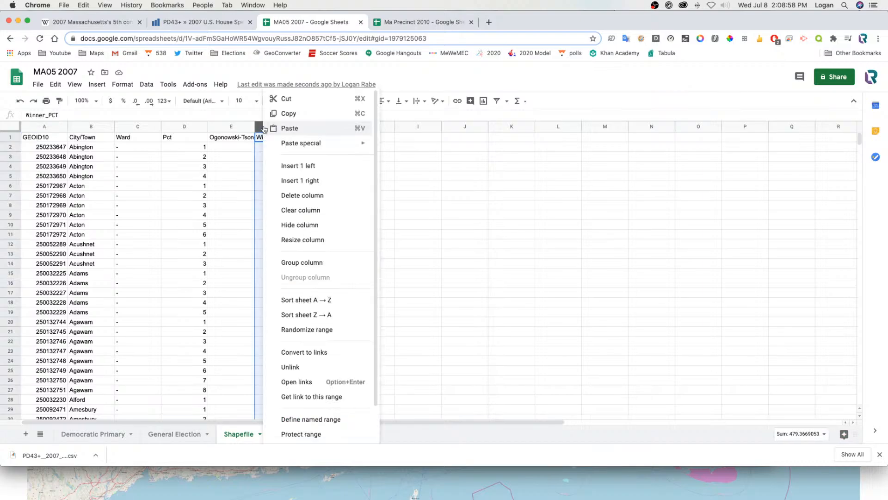
left_click(318, 200)
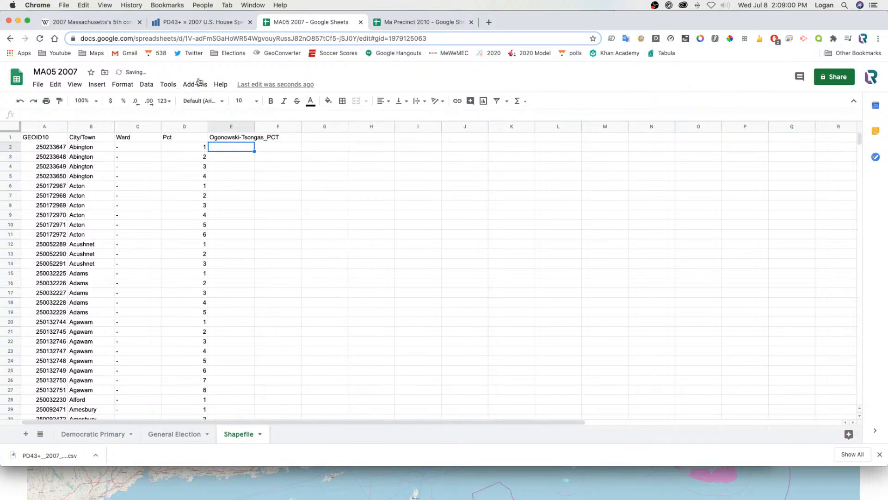
Set up another Merge Sheets run with Shapefile range A1:E2166 as main table and General Election range A1:Q197 as lookup table.
left_click(195, 84)
mouse_move(259, 123)
left_click(308, 125)
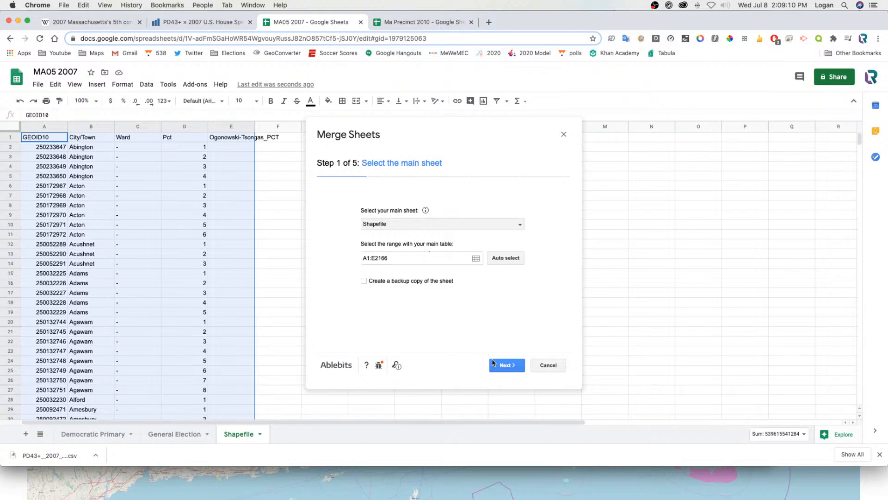
left_click(501, 369)
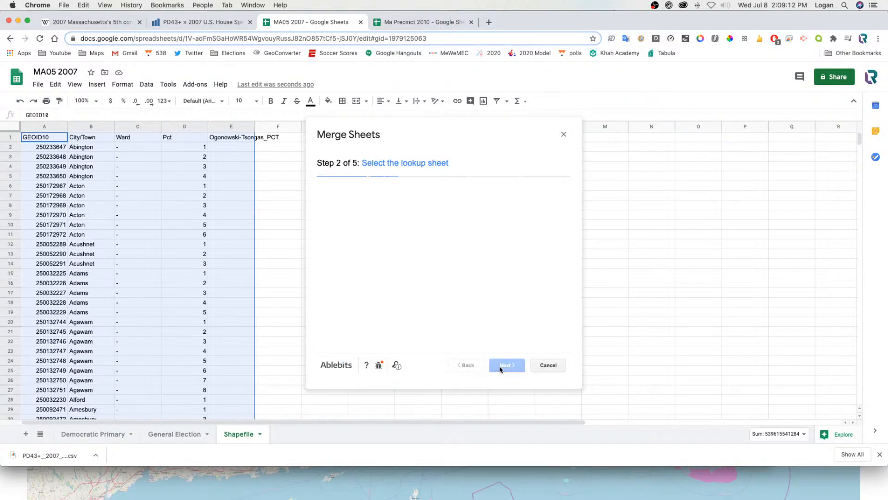
left_click(169, 435)
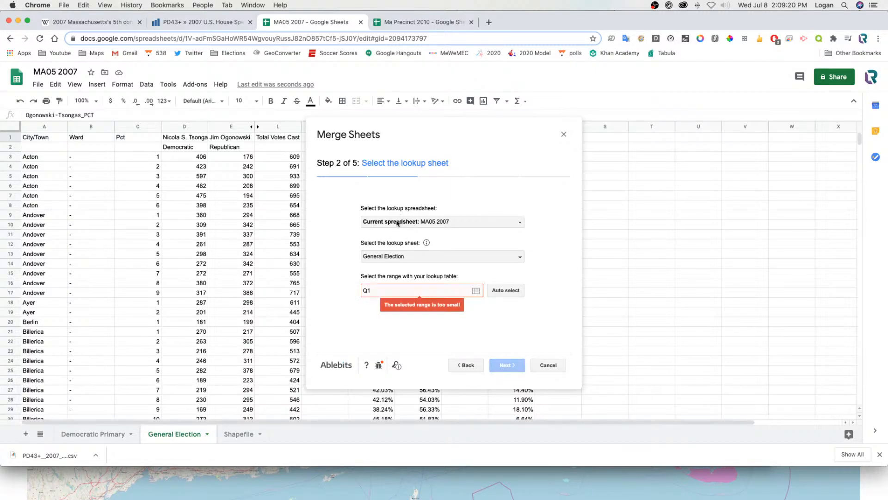
left_click(498, 291)
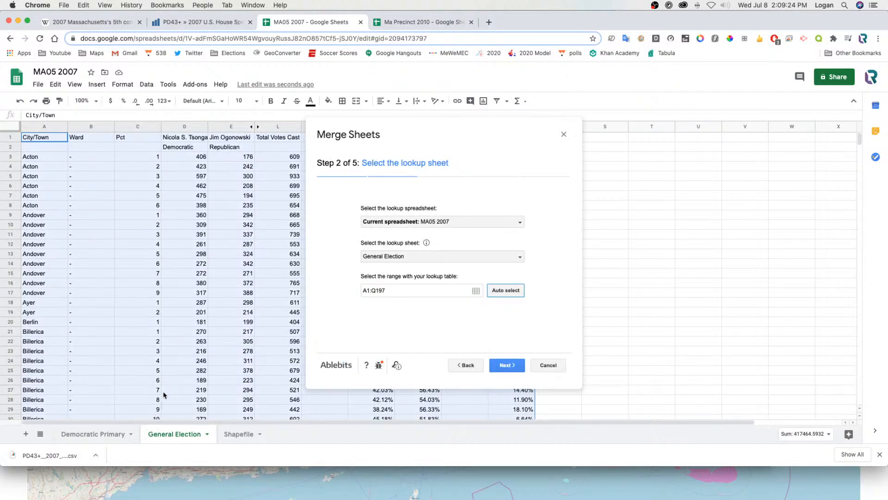
left_click(507, 365)
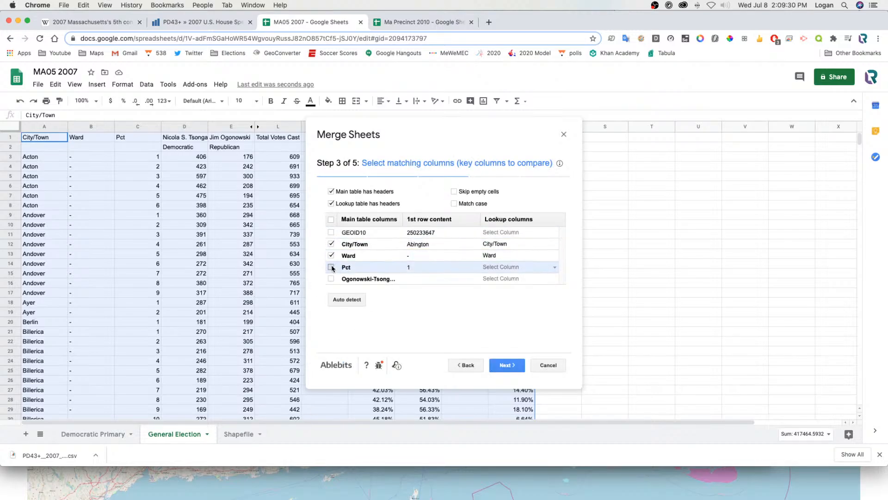
Match the Shapefile and General Election tables on City/Town, Ward and Pct, and proceed to the choice of columns to update.
left_click(331, 267)
left_click(506, 365)
scroll(398, 312, "down", 5)
scroll(377, 324, "up", 2)
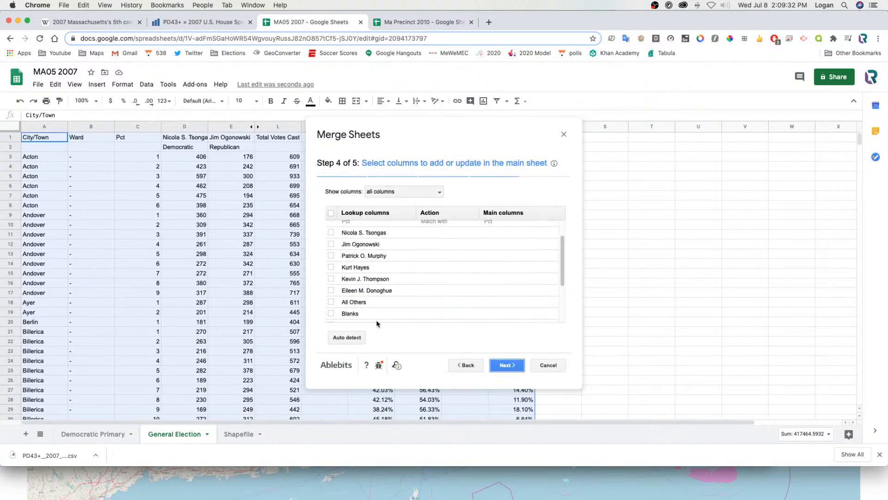
Run the merge with Ogonowski-Tsongas_PCT as the only column to update in the Shapefile table and close the results.
scroll(370, 320, "down", 2)
scroll(357, 320, "up", 2)
scroll(490, 320, "up", 2)
left_click_drag(563, 266, 563, 315)
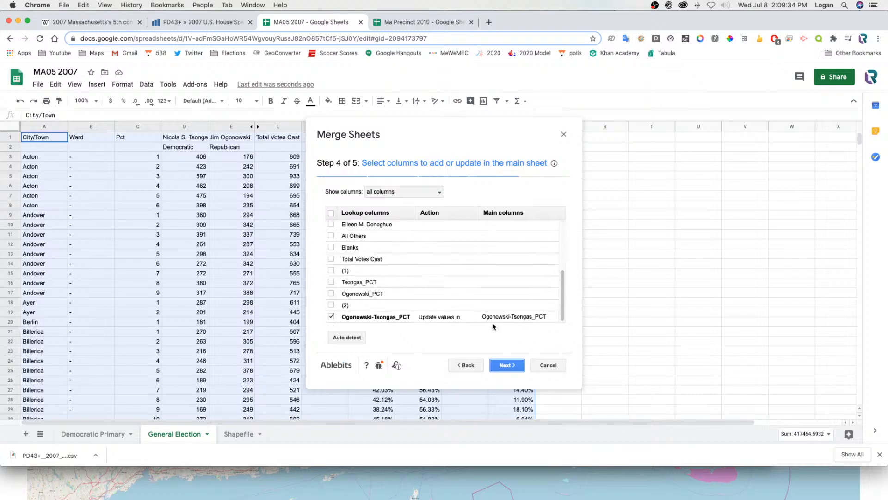
left_click(506, 365)
left_click(505, 365)
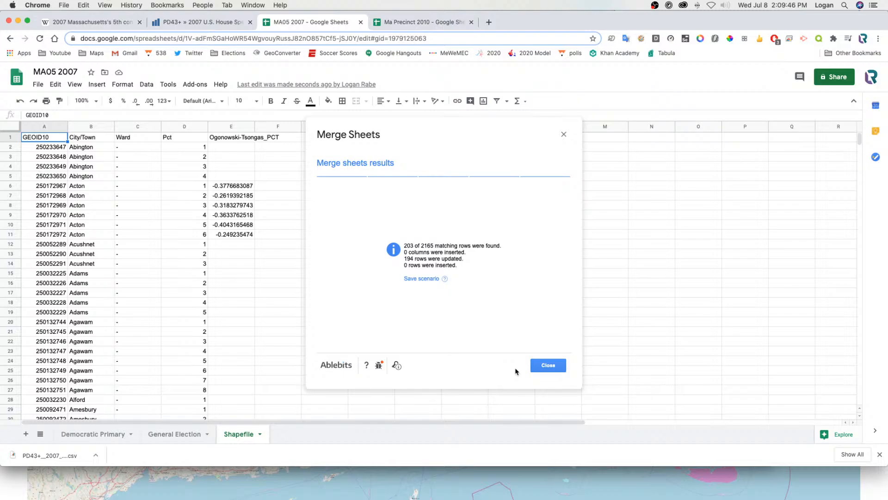
left_click(548, 365)
Download the MA05 2007 spreadsheet in OpenDocument format (.ods).
left_click_drag(859, 138, 550, 115)
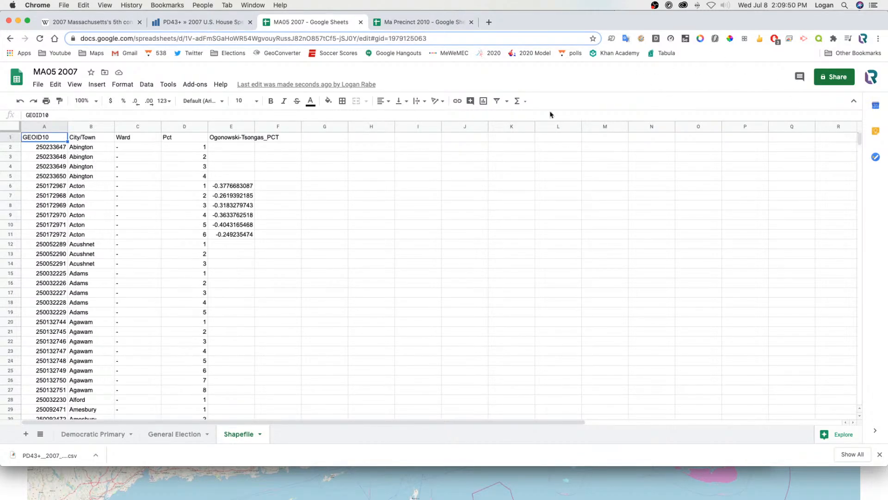
left_click(38, 85)
mouse_move(85, 191)
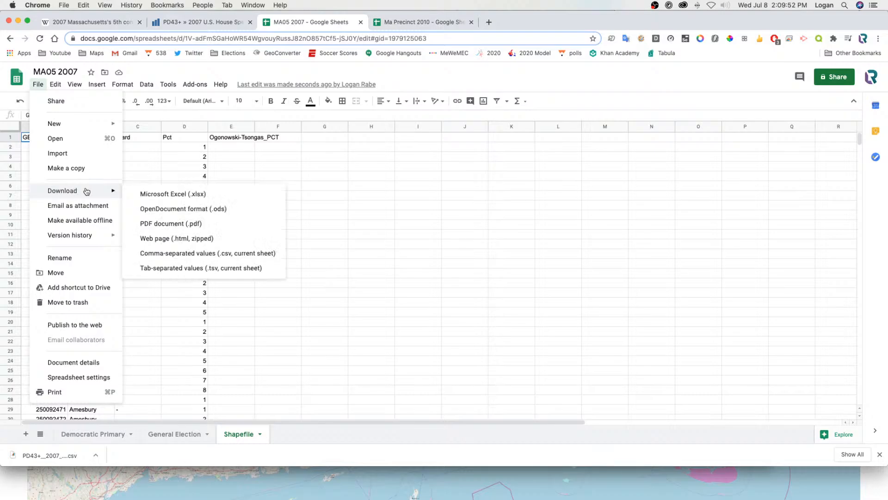
left_click(210, 209)
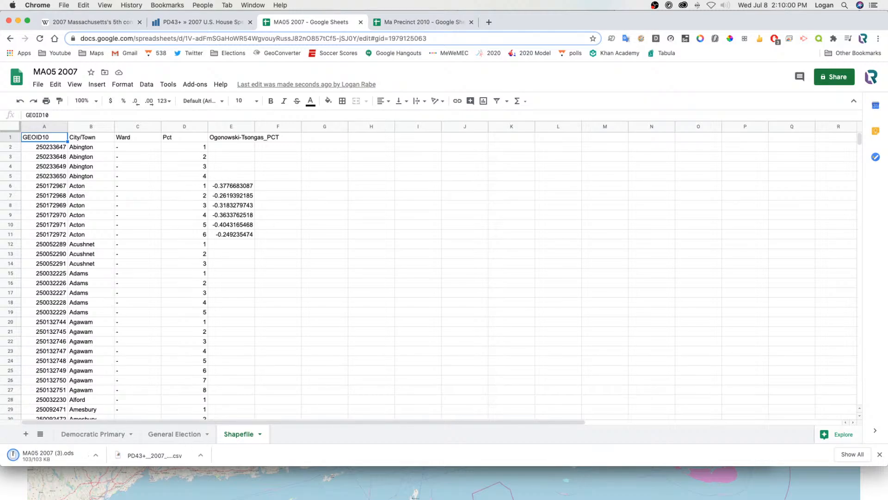
Add the downloaded MA05 2007 (3).ods to the layers in QGIS and check its attribute table.
key("super+Tab")
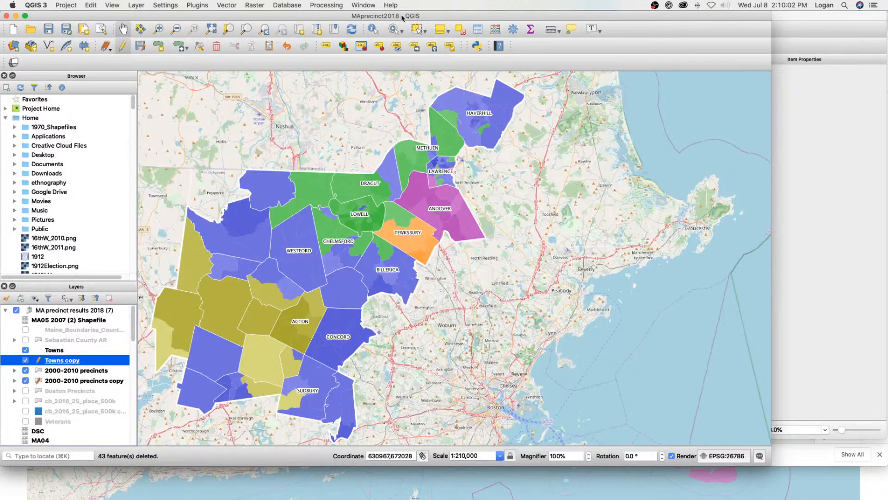
left_click_drag(402, 18, 513, 51)
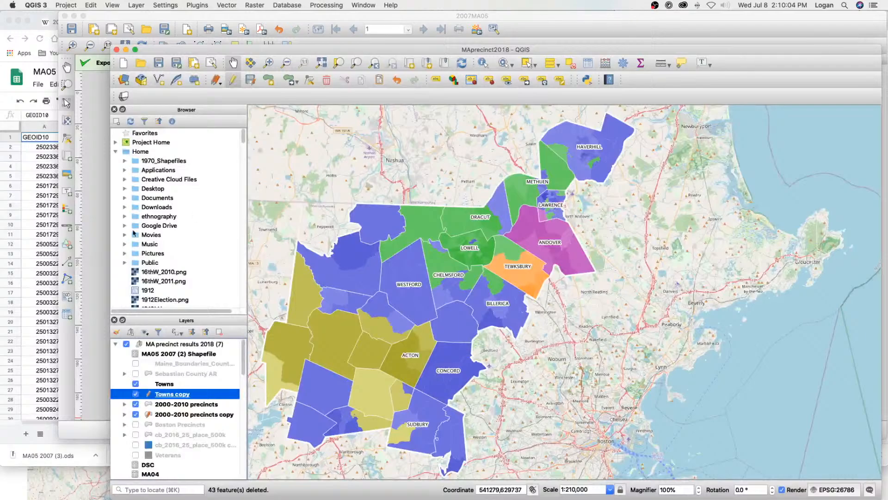
left_click(45, 264)
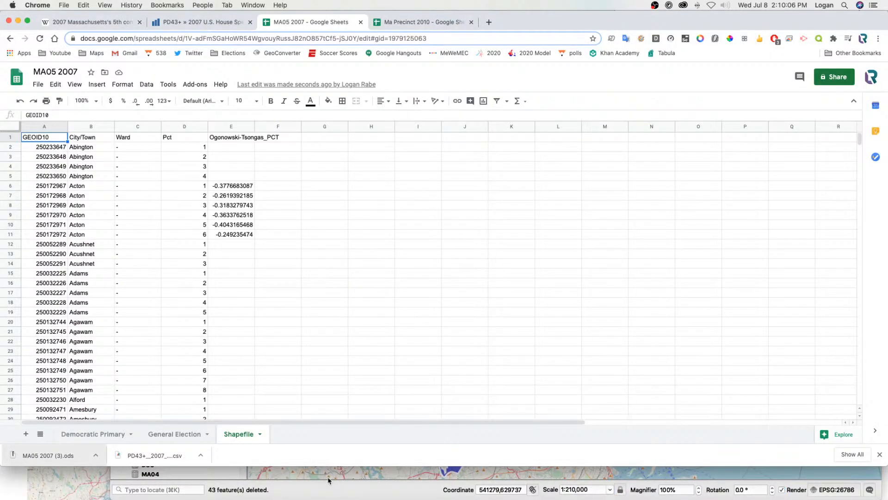
key("super+Tab")
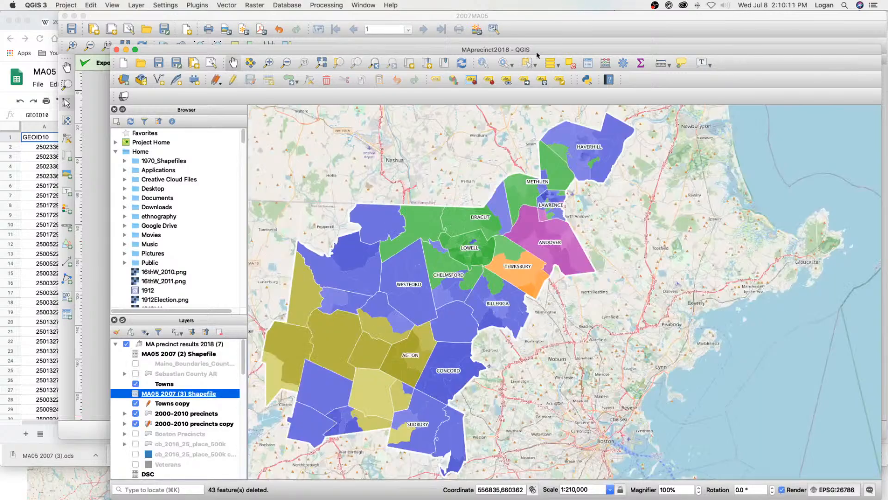
left_click(591, 62)
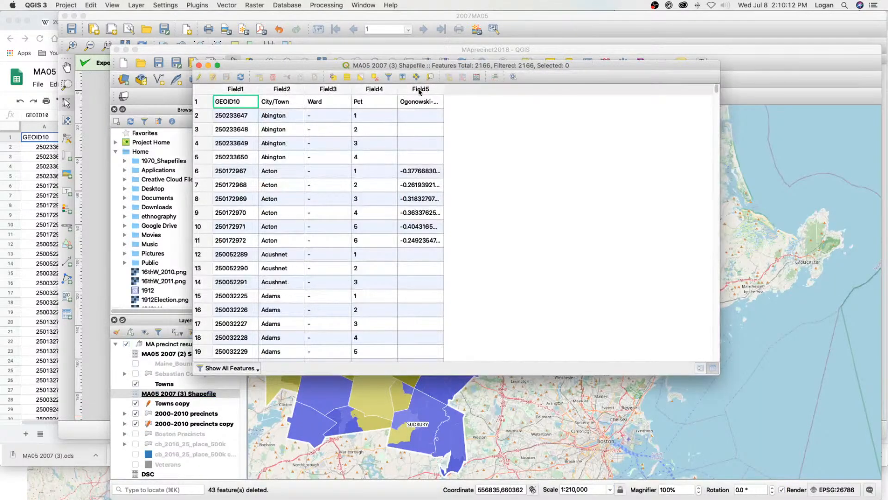
left_click(199, 65)
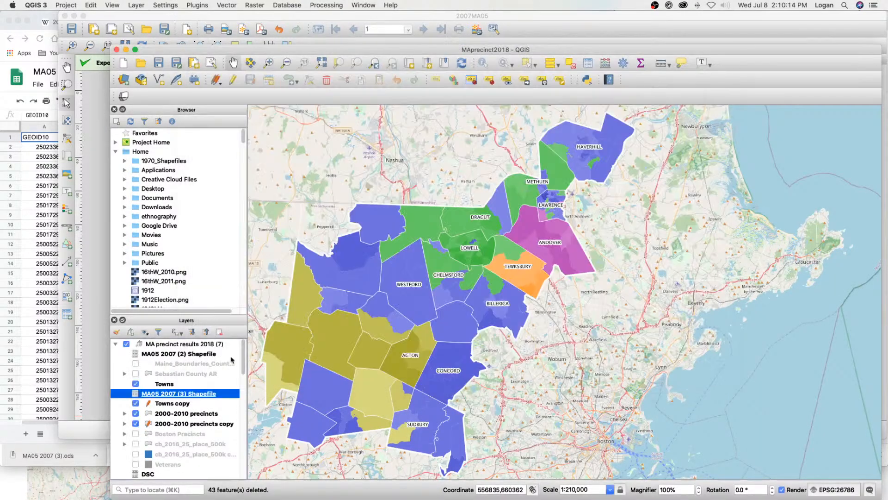
Remove the MA05 2007 (3) Shapefile layer from the project.
right_click(182, 395)
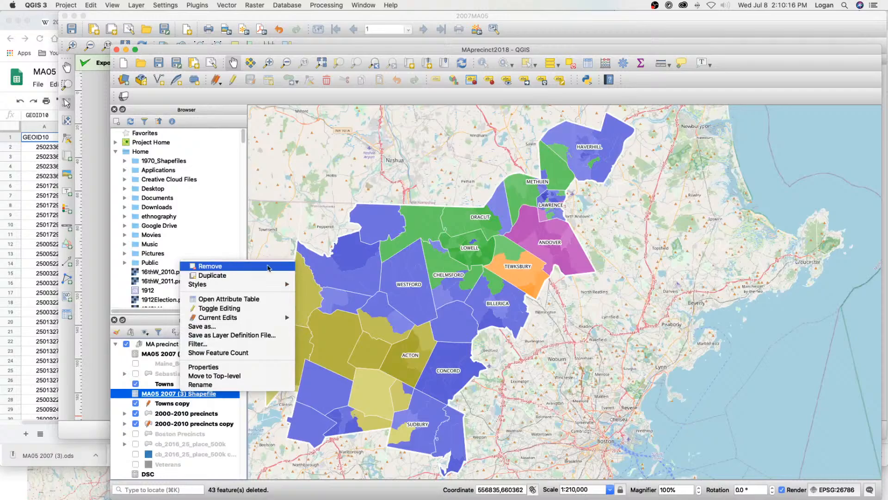
left_click(268, 264)
left_click(495, 273)
Switch back to the MA05 2007 spreadsheet in Chrome and delete header row 1 from the Shapefile sheet.
key("super+Tab")
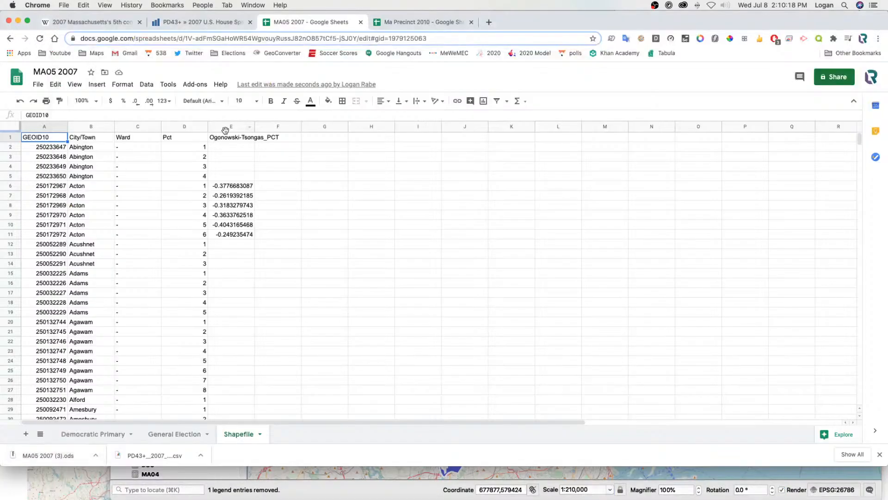
left_click(88, 127)
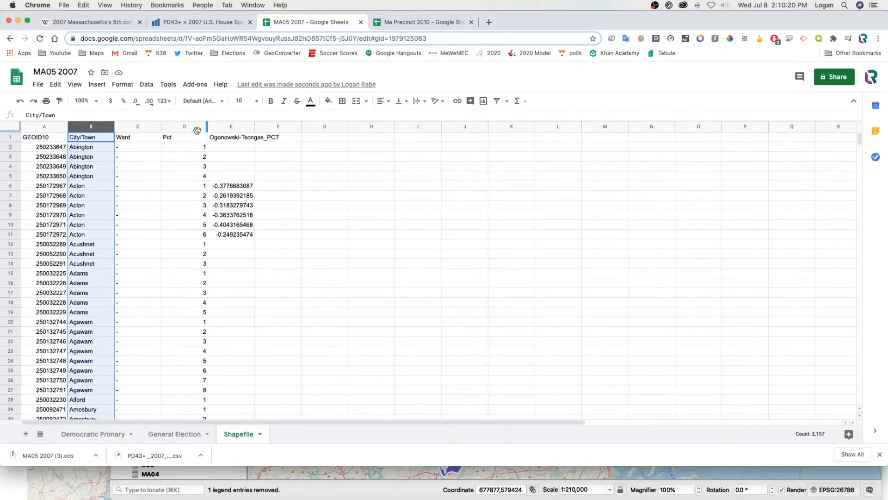
left_click(185, 158)
left_click(9, 138)
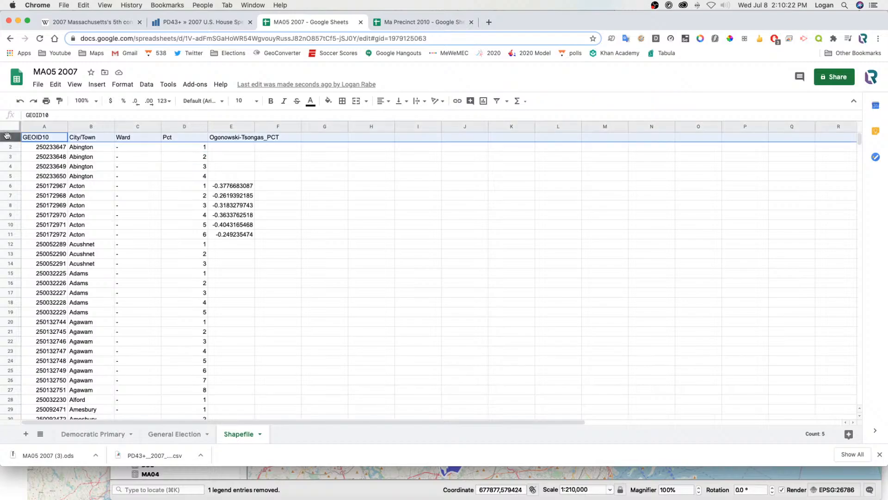
right_click(8, 137)
left_click(39, 231)
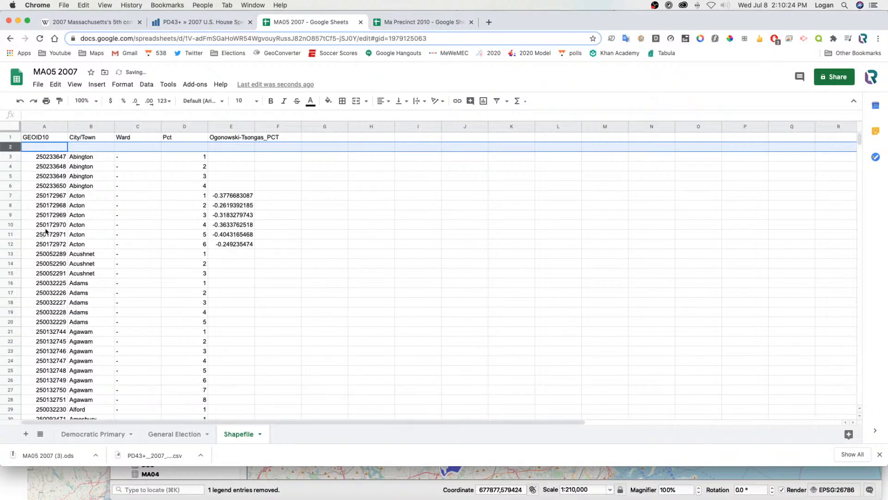
key("super+z")
right_click(9, 137)
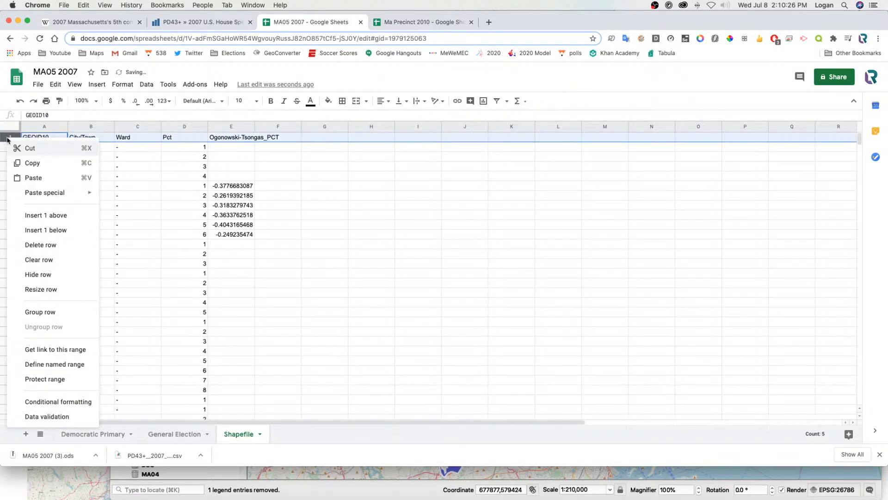
left_click(41, 244)
left_click(148, 215)
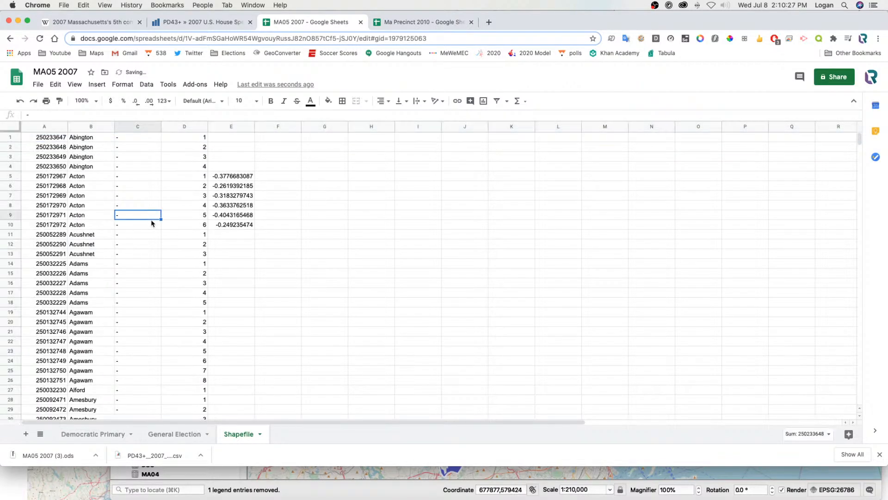
Download the spreadsheet without its Shapefile header row in OpenDocument format (.ods).
left_click(38, 85)
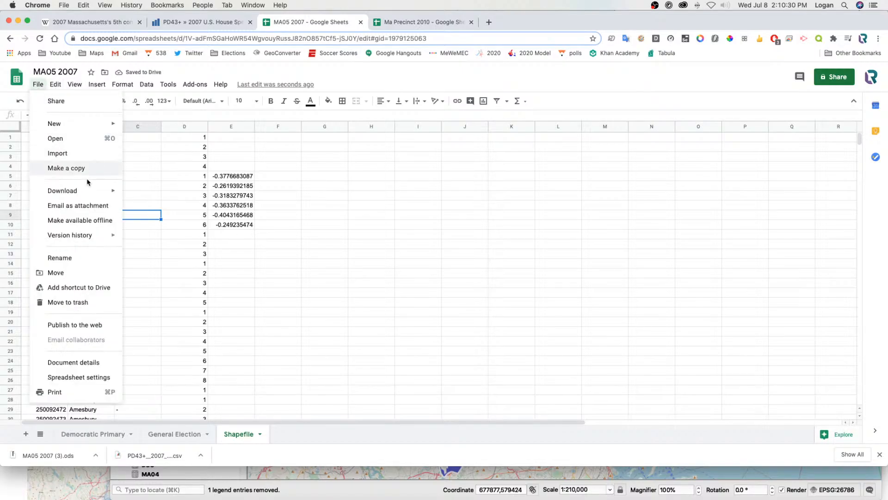
mouse_move(95, 191)
left_click(194, 208)
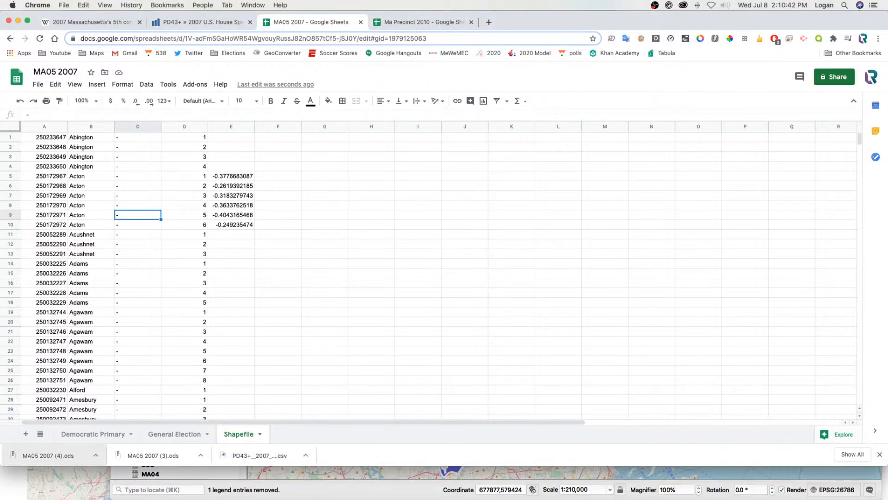
Switch to QGIS, add MA05 2007 (4).ods to the layers and inspect its attribute table sorted by Field5.
key("super+Tab")
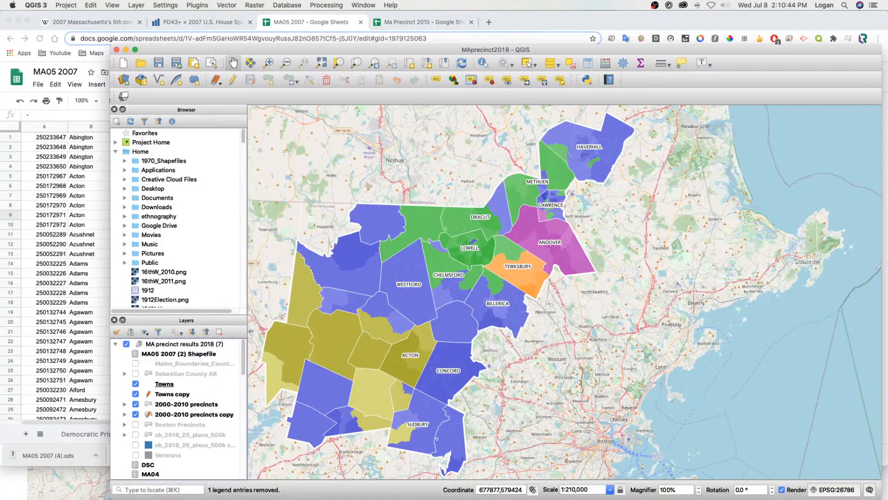
left_click_drag(49, 455, 233, 404)
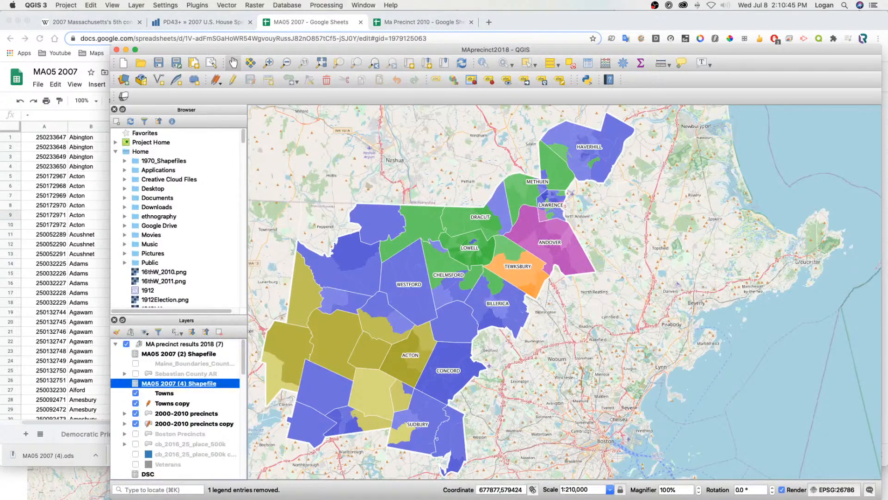
left_click(171, 406)
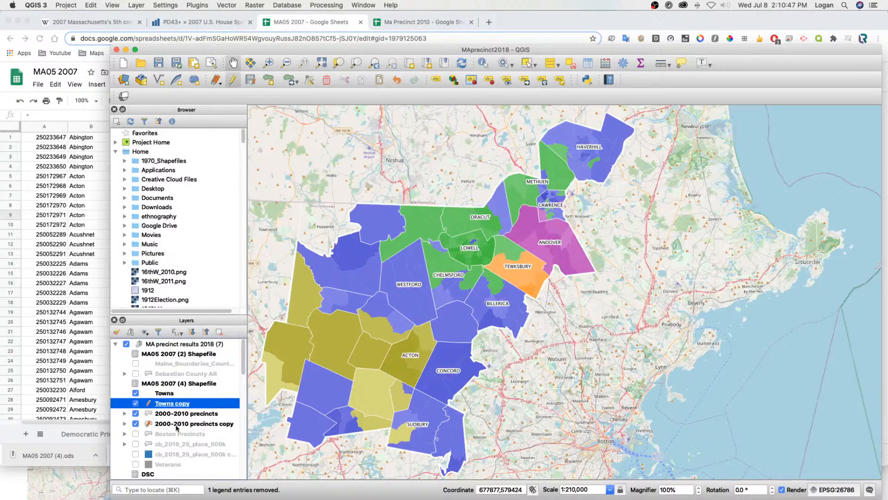
left_click(162, 382)
left_click(586, 66)
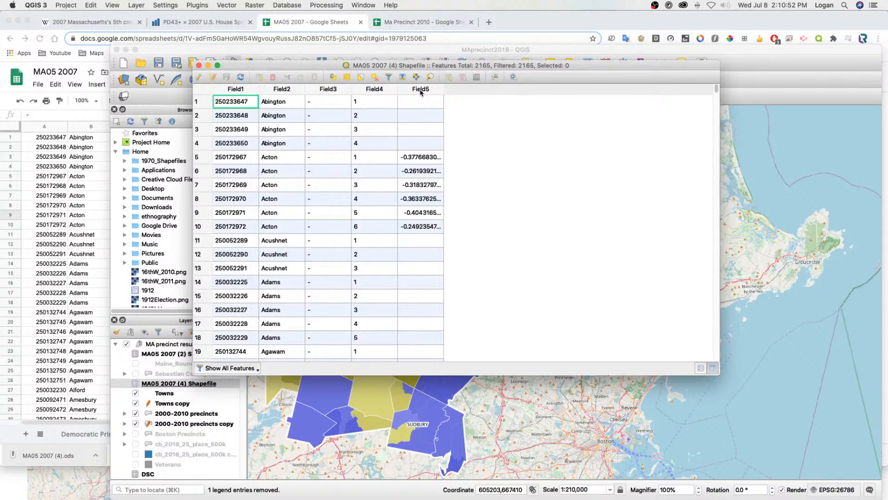
left_click(420, 89)
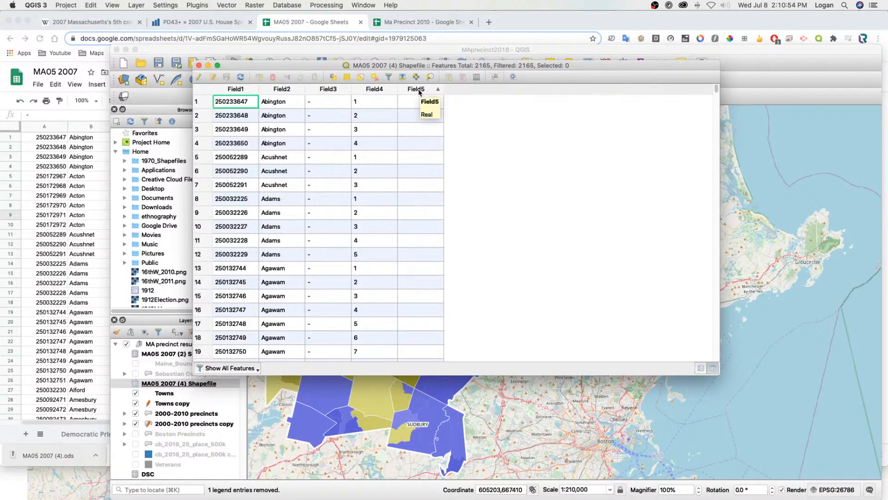
Move the MA05 2007 (4) Shapefile layer directly below MA05 2007 (2) Shapefile and rename the (2) layer as Primary.
left_click_drag(181, 383, 174, 362)
right_click(171, 355)
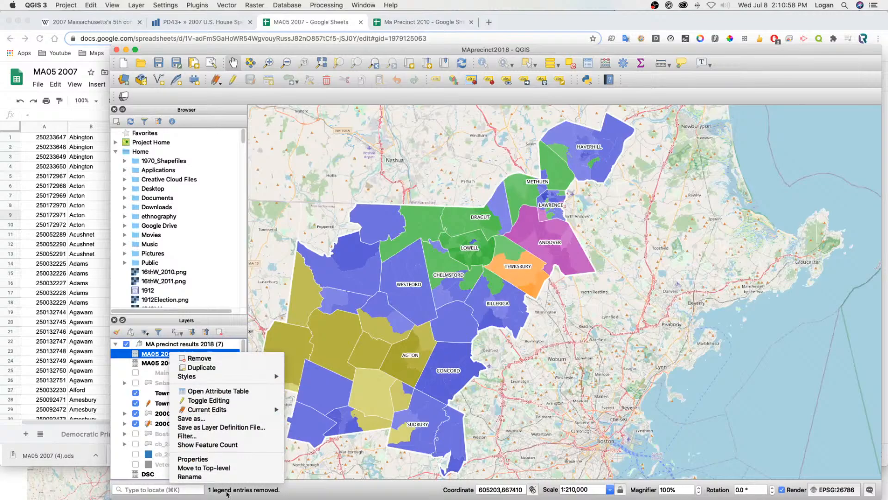
key("Return")
type("P")
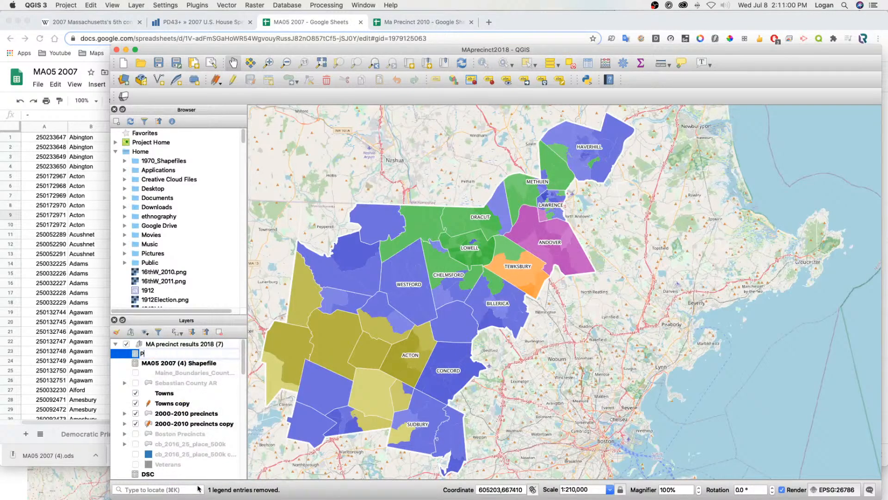
type("rimary")
key("Return")
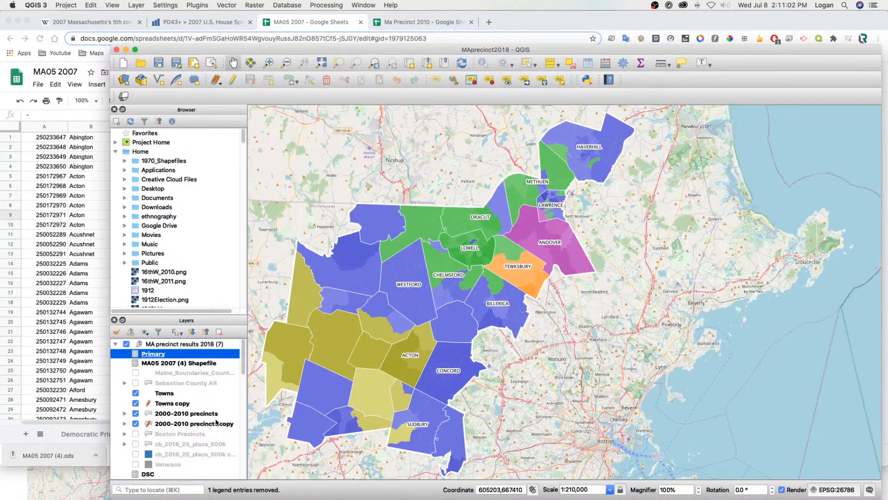
Rename the MA05 2007 (4) Shapefile layer as General.
right_click(174, 365)
left_click(231, 484)
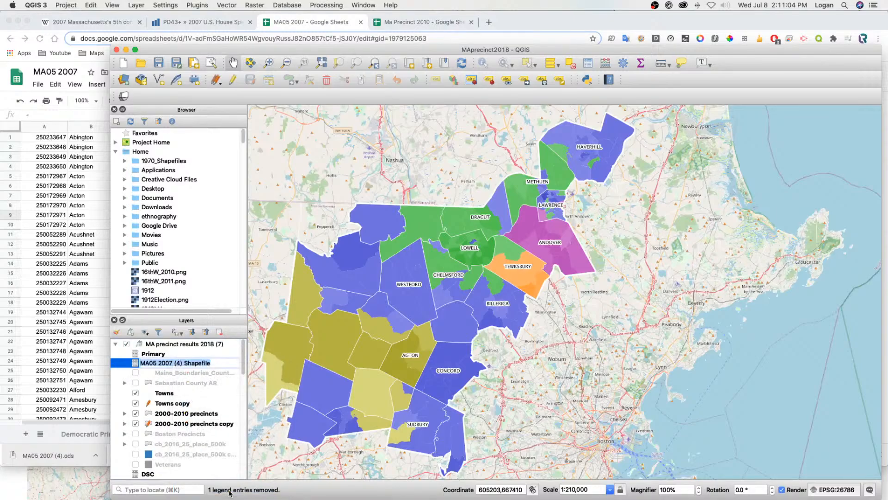
type("General")
key("Return")
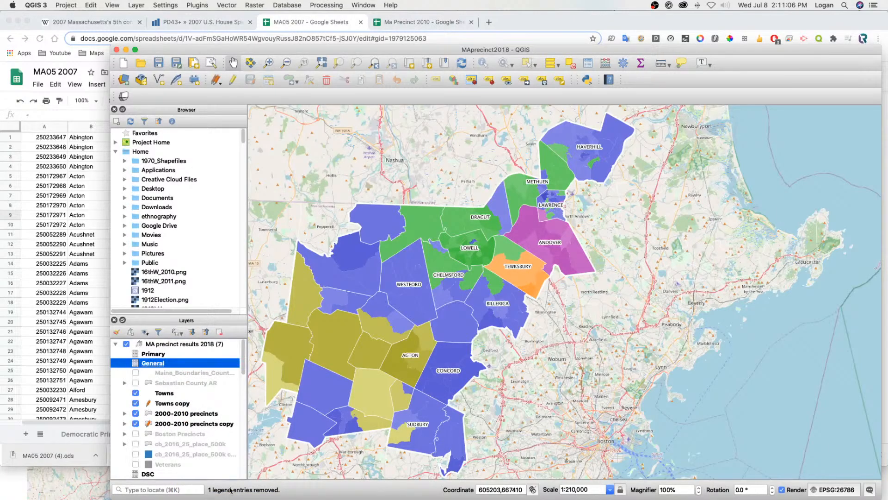
right_click(178, 413)
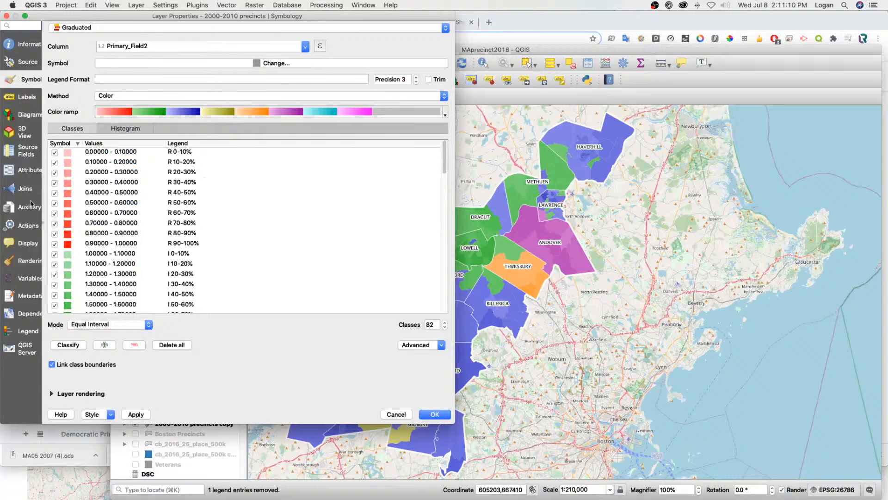
left_click(27, 189)
left_click(59, 393)
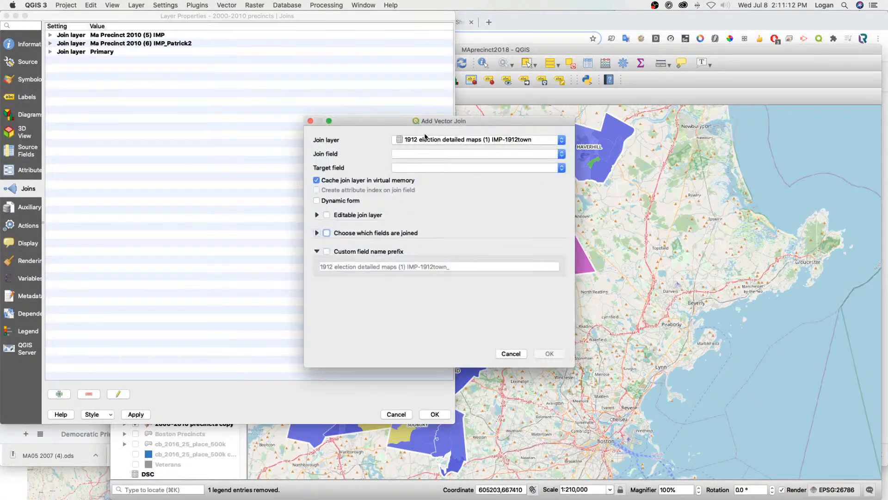
left_click(425, 140)
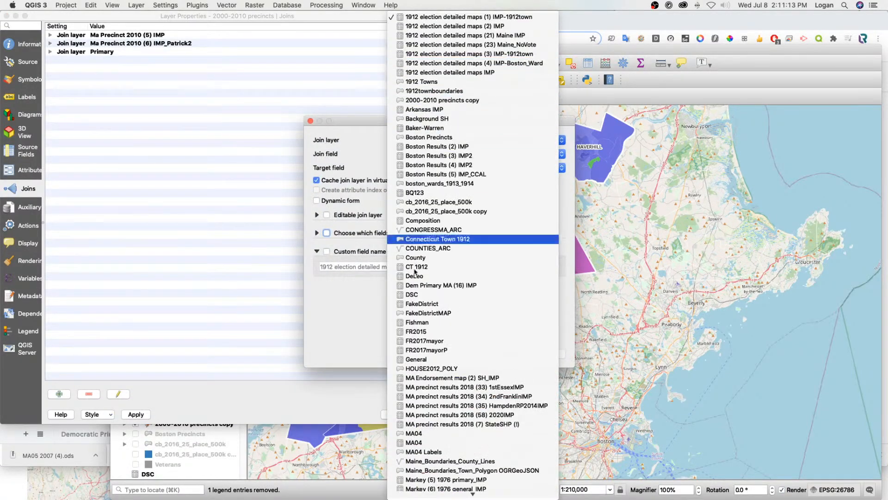
left_click(416, 359)
left_click(414, 155)
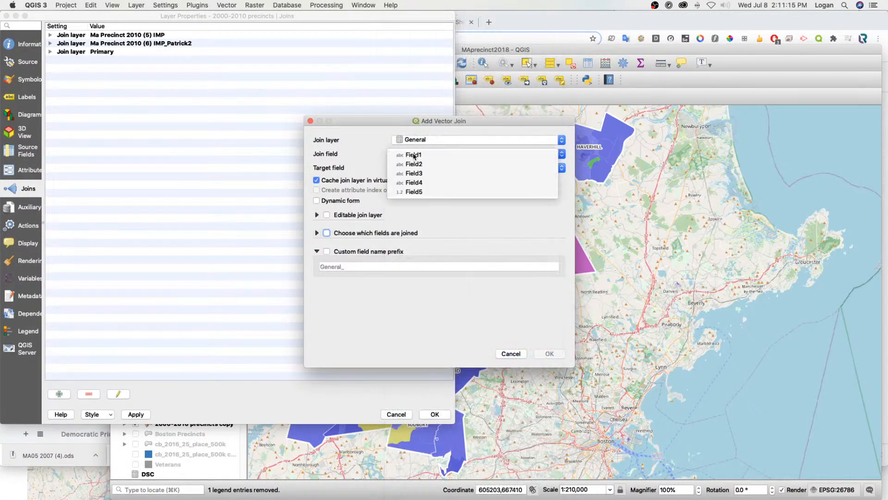
left_click(413, 192)
left_click(409, 153)
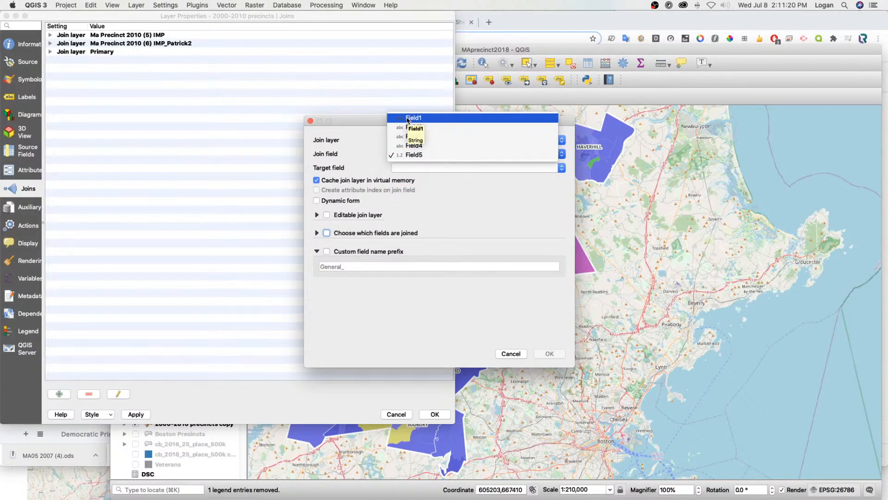
left_click(512, 356)
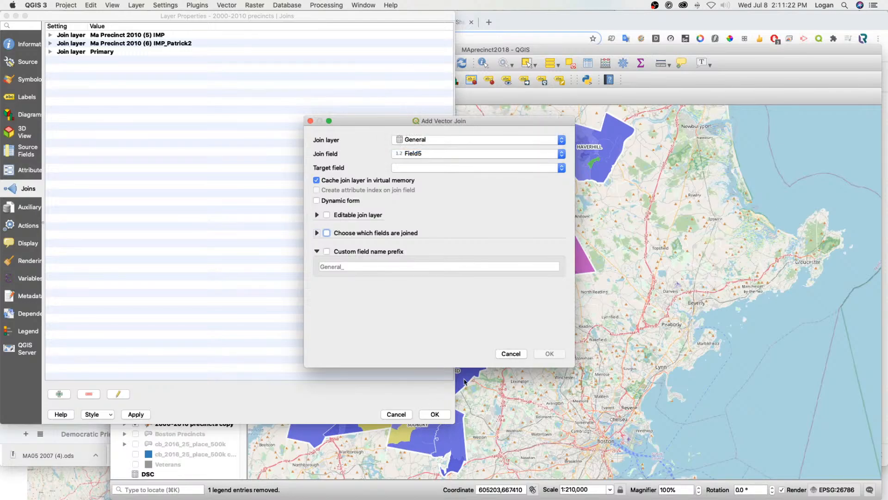
left_click(512, 357)
left_click(396, 414)
Switch to the MA05 2007 spreadsheet and examine the GEOID column on its Shapefile sheet.
left_click(66, 290)
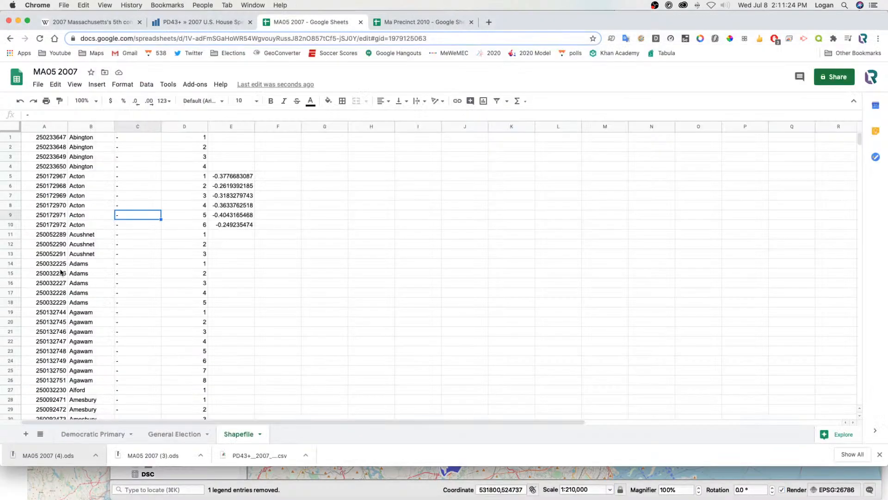
left_click(90, 149)
left_click(58, 144)
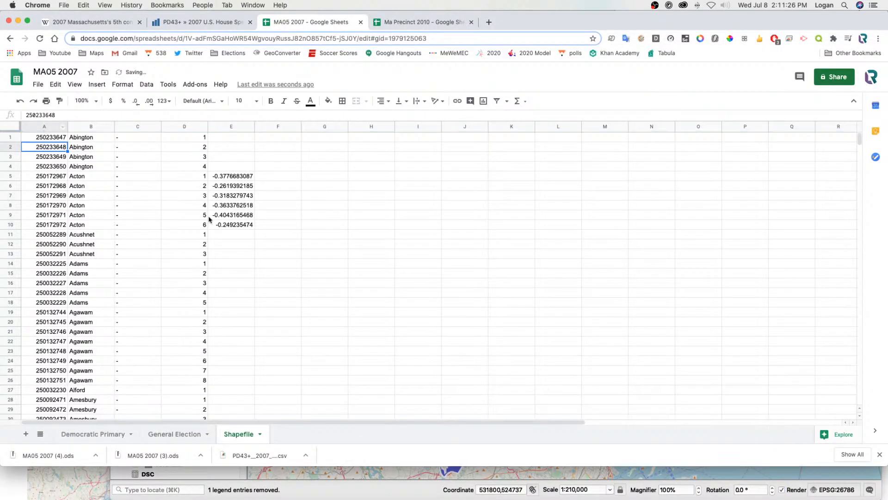
left_click(295, 245)
left_click_drag(855, 144, 558, 125)
left_click(409, 196)
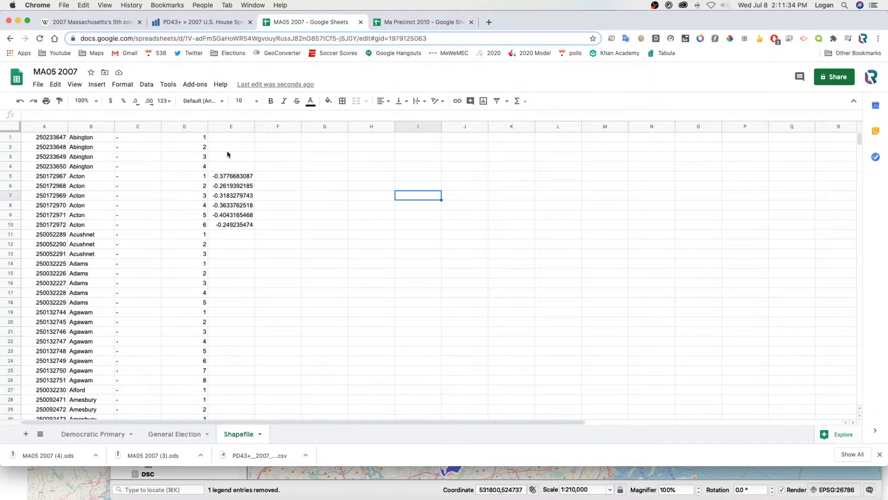
Format column A of the Shapefile sheet as Number with no decimal places.
left_click(46, 138)
left_click(41, 126)
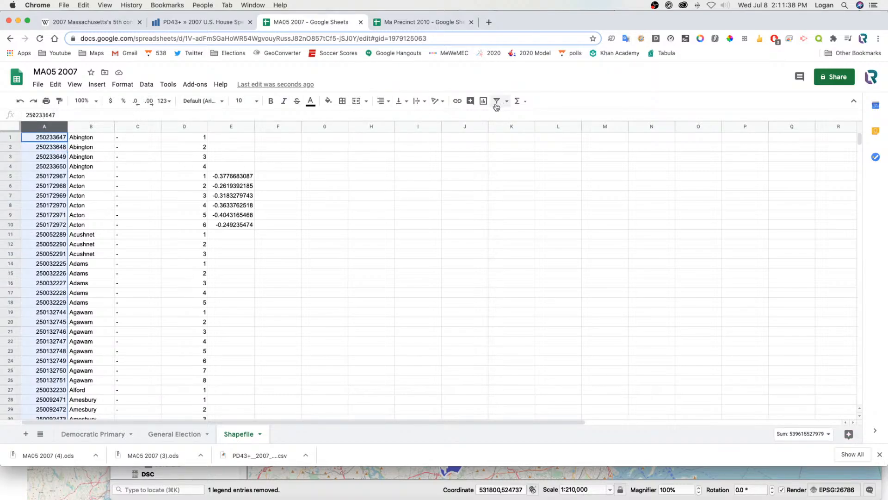
left_click(165, 101)
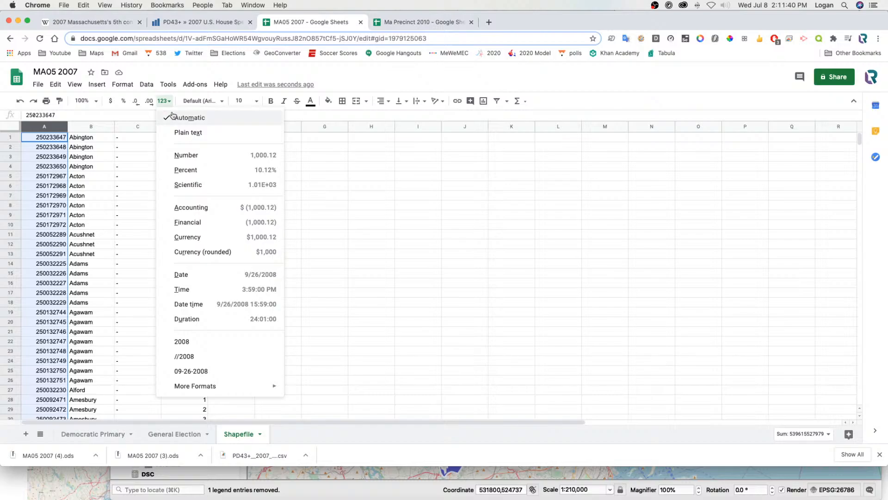
left_click(176, 156)
left_click(136, 101)
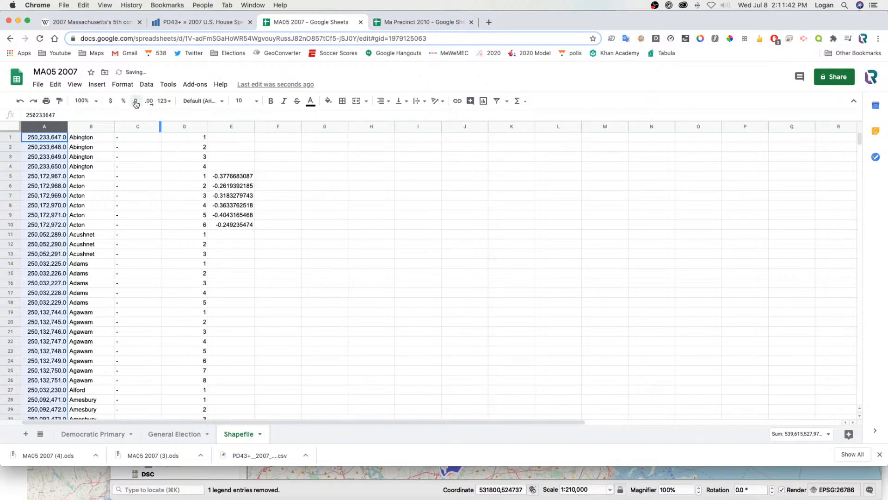
left_click(136, 101)
left_click(164, 101)
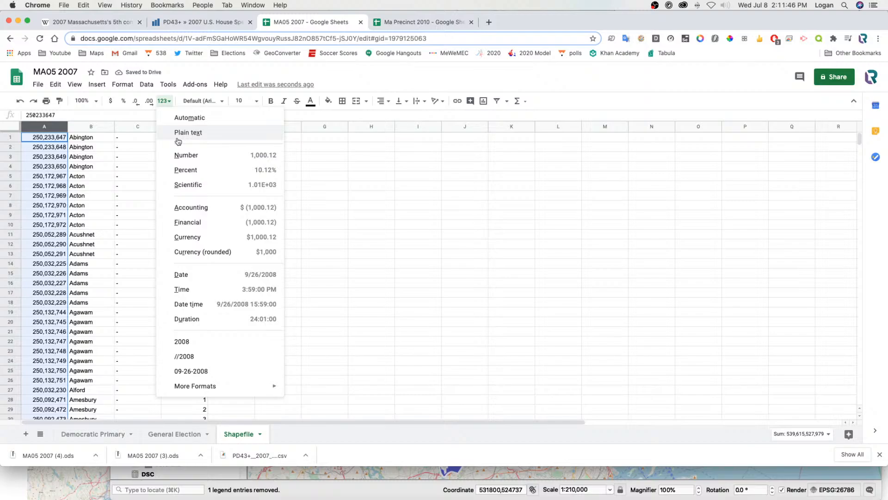
left_click(117, 196)
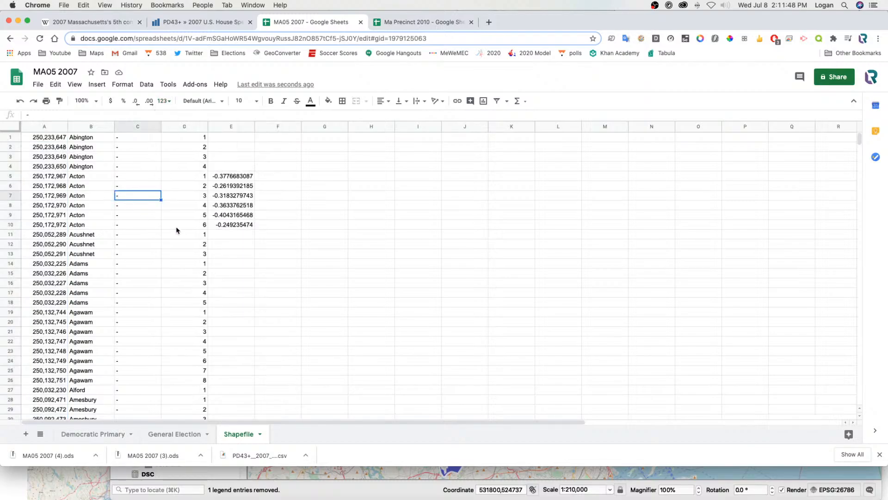
Download the spreadsheet with its number-formatted GEOIDs in OpenDocument format (.ods).
left_click(38, 84)
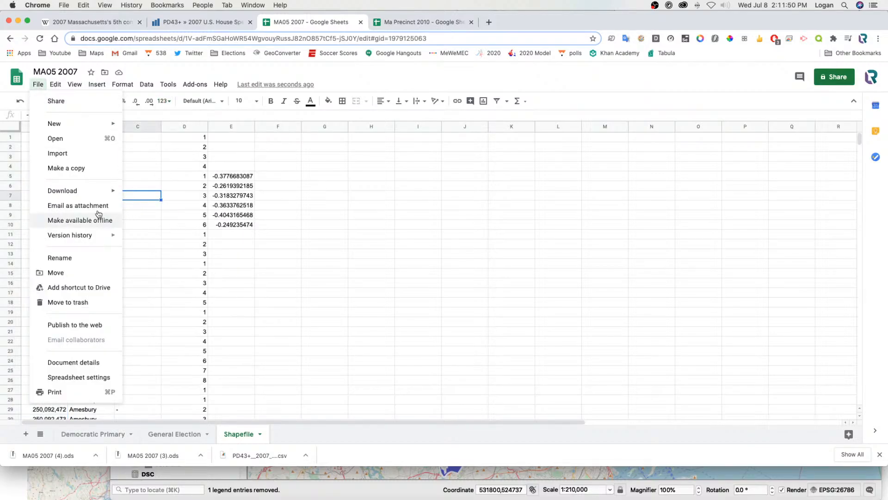
mouse_move(70, 190)
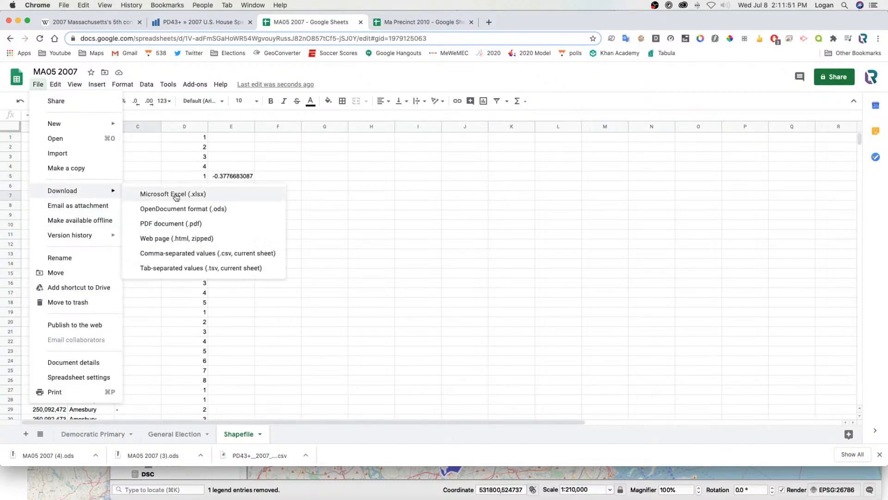
left_click(225, 211)
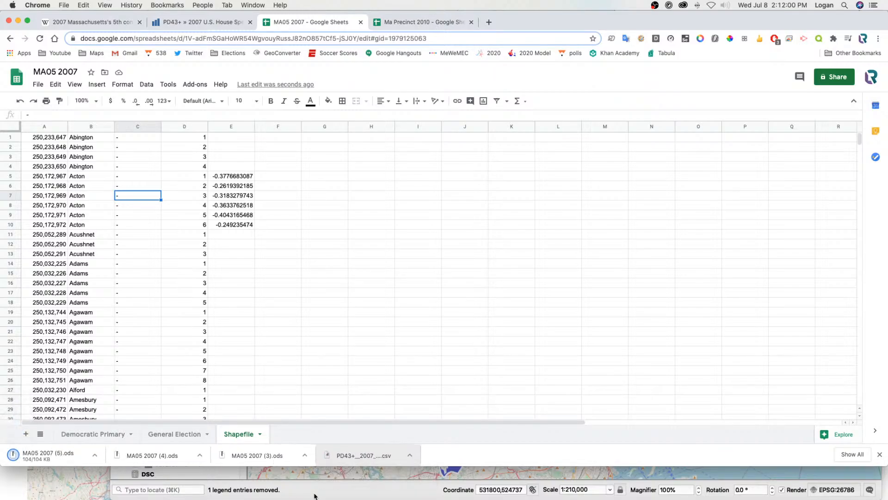
Switch to QGIS, add MA05 2007 (5).ods to the layers and check the Field1 type in its attribute table.
left_click_drag(70, 459, 309, 488)
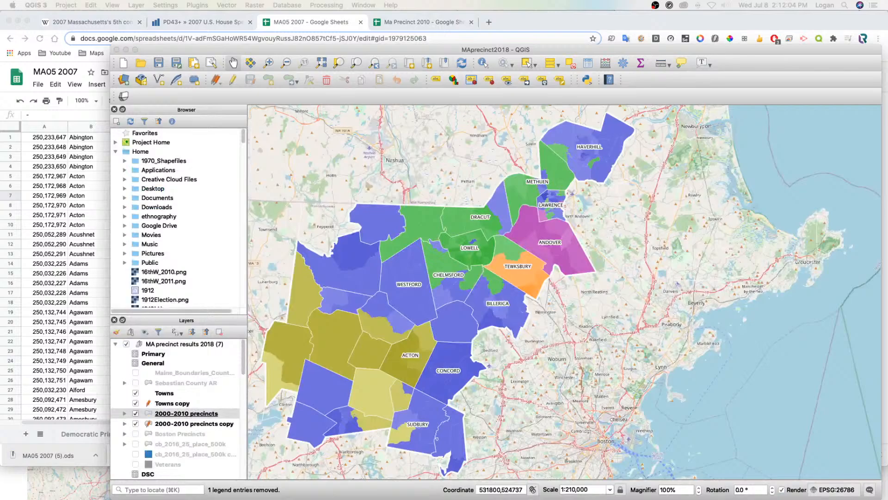
left_click(589, 65)
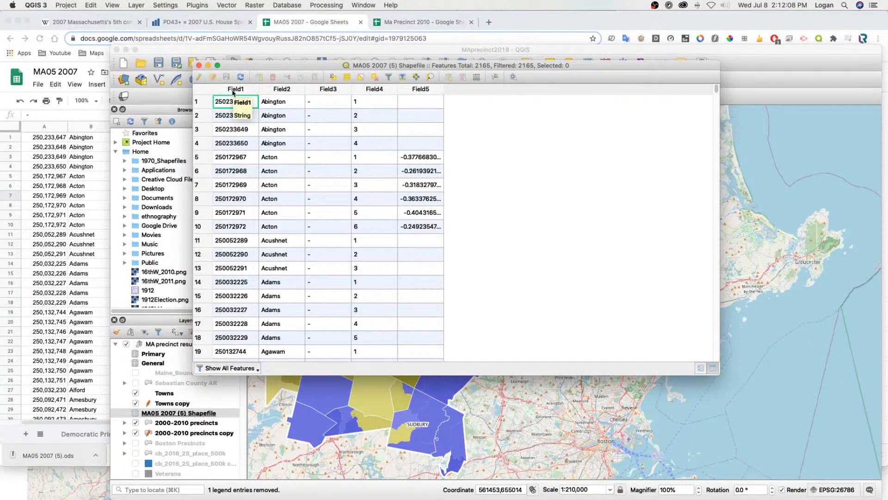
left_click(199, 65)
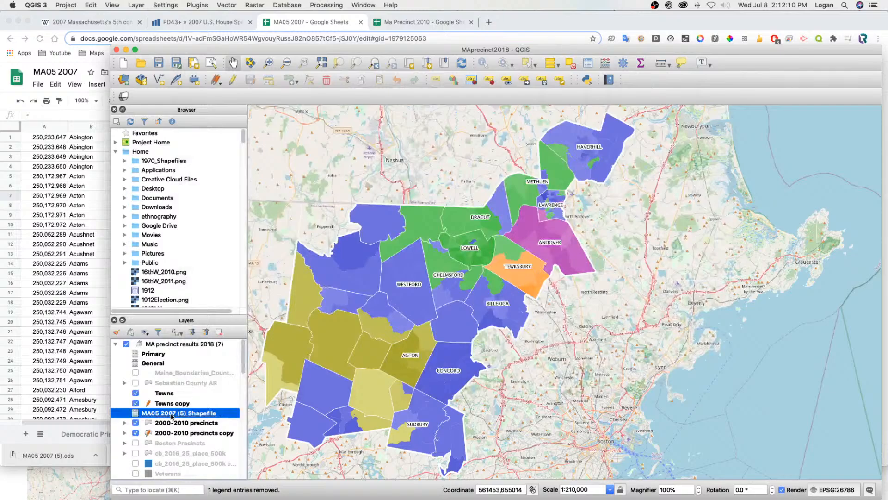
Remove the MA05 2007 (5) Shapefile layer from the project.
right_click(172, 415)
left_click(185, 288)
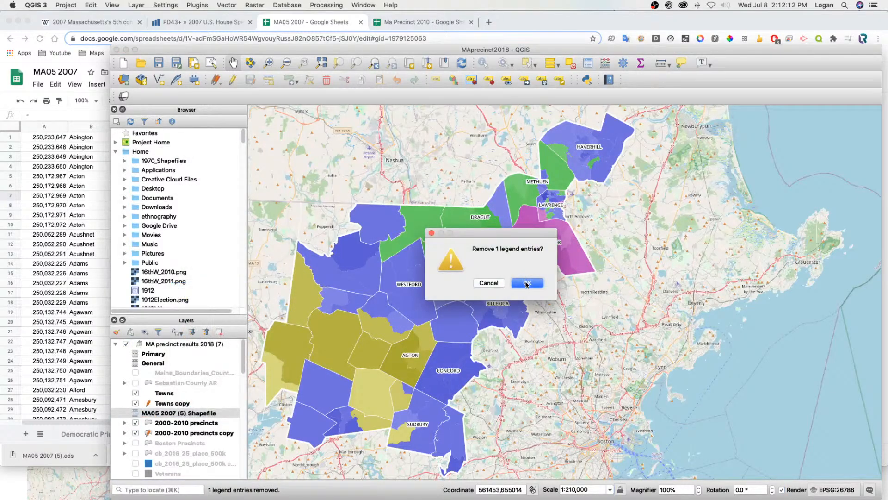
left_click(527, 284)
Switch back to the MA05 2007 spreadsheet and undo the Number formatting of column A.
left_click(56, 196)
left_click(93, 126)
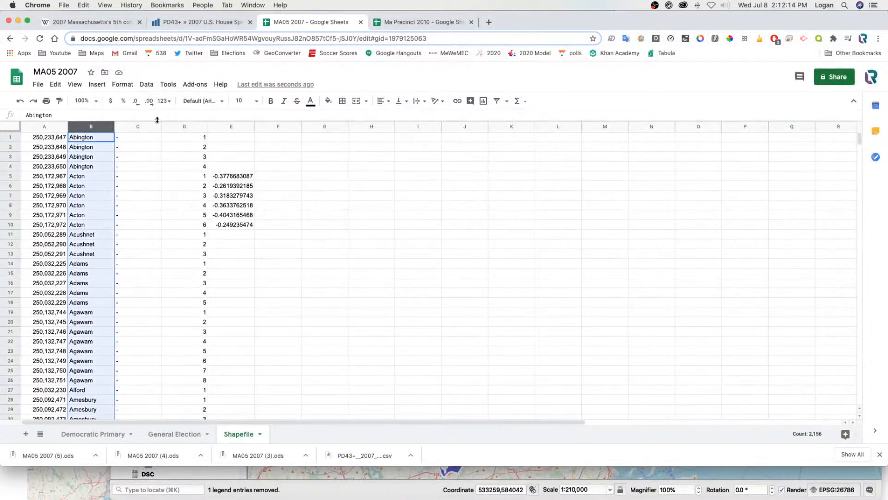
left_click(177, 188)
key("super+z")
key("super+z")
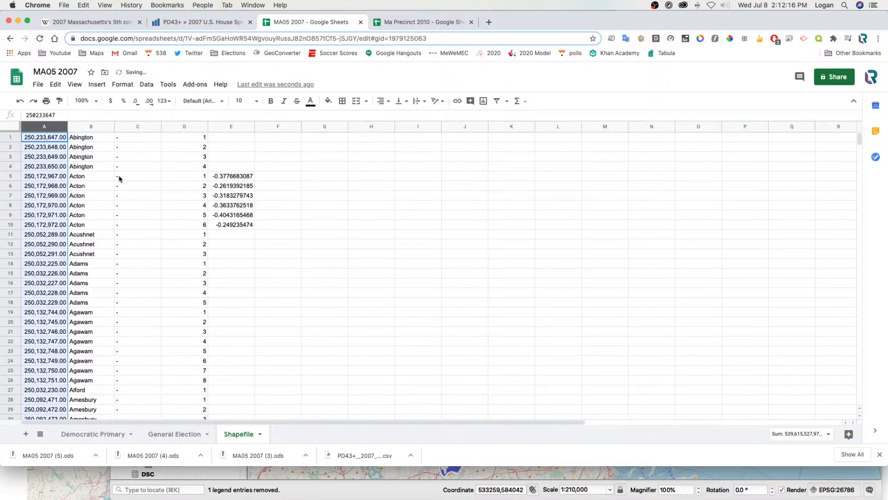
key("super+shift+z")
left_click(118, 179)
Delete columns B to D from the Shapefile sheet, keeping only the GEOIDs and margins.
left_click(92, 126)
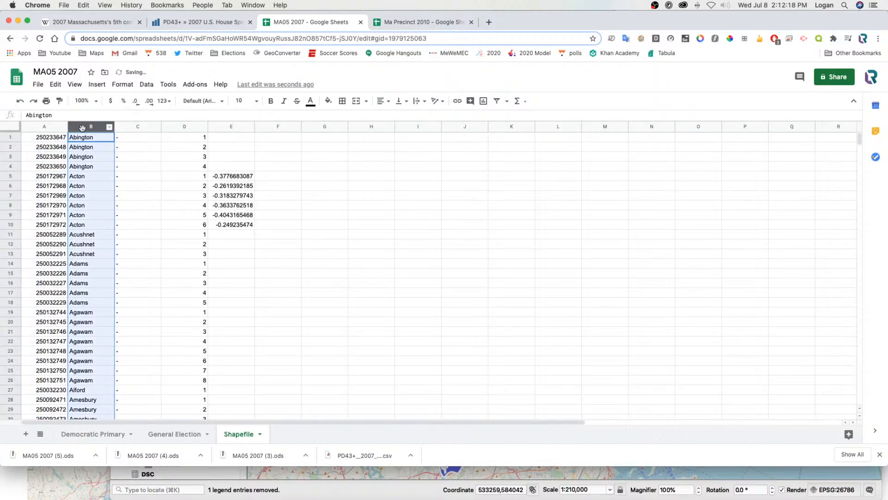
left_click(183, 127, "shift")
right_click(183, 127)
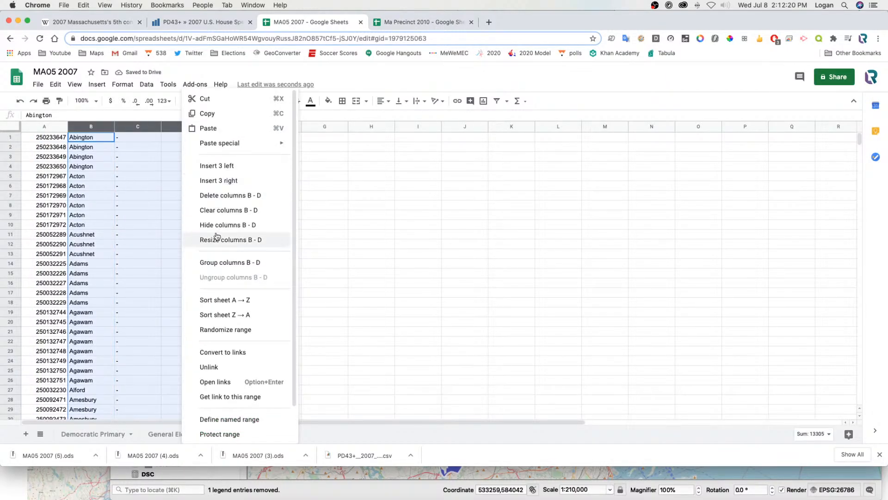
left_click(208, 195)
Delete the empty columns C to W from the Shapefile sheet.
left_click(136, 156)
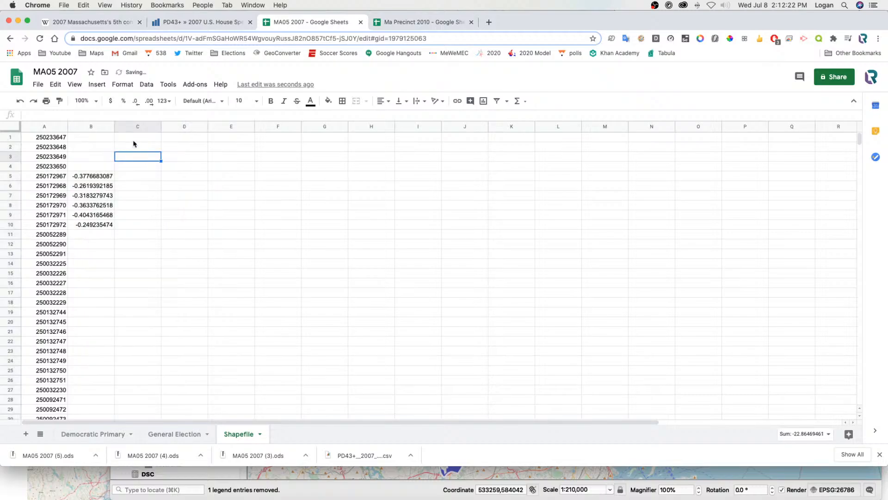
left_click(134, 126)
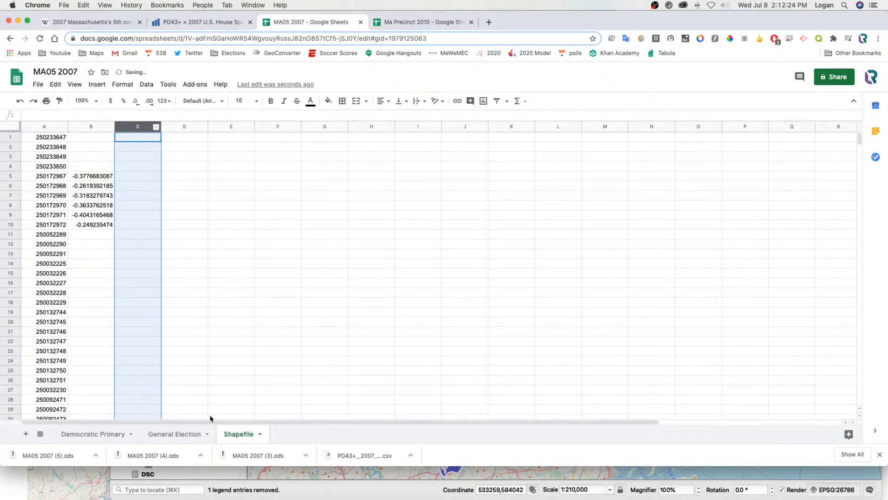
left_click_drag(212, 419, 692, 419)
left_click(785, 127, "shift")
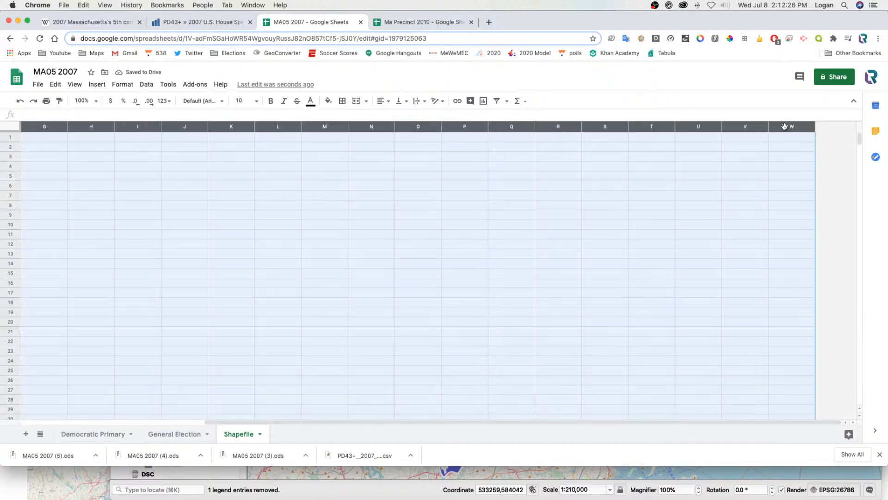
right_click(786, 128)
left_click(811, 194)
left_click(10, 176)
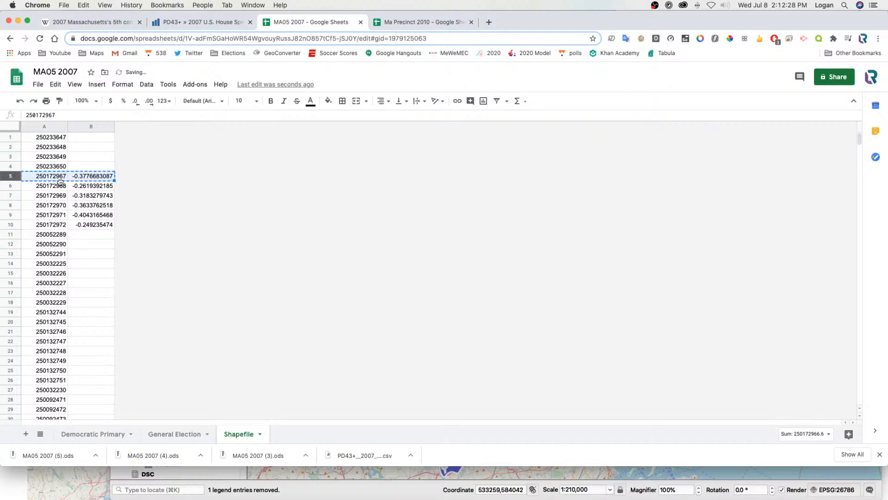
Create a filter on column A and open its list of values at the last entries.
left_click(57, 126)
left_click(497, 101)
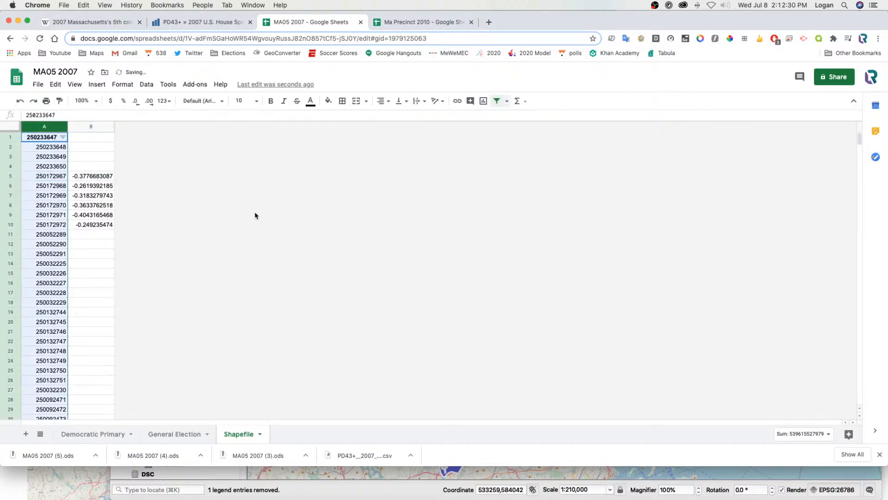
left_click(62, 136)
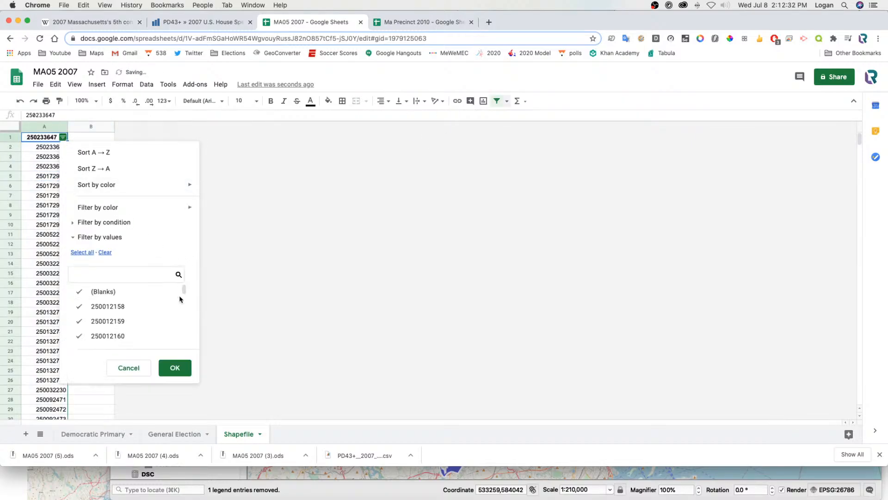
scroll(184, 299, "down", 3)
left_click_drag(184, 294, 188, 348)
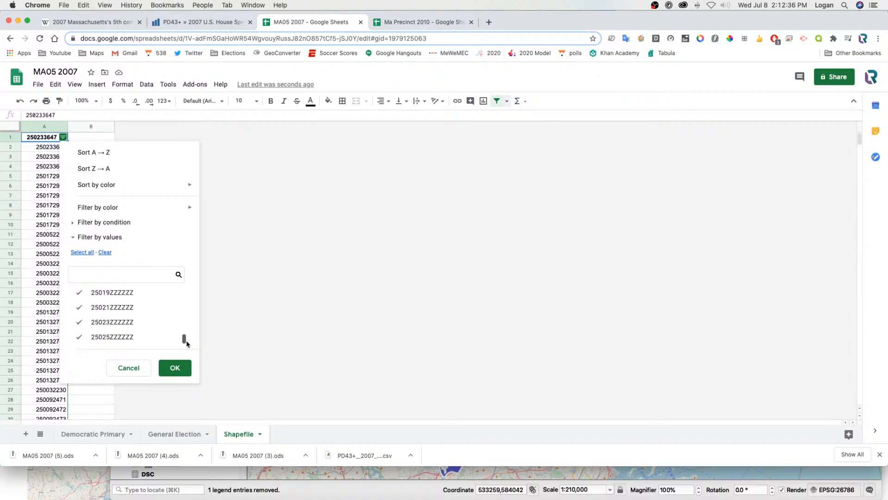
Filter column A to show only the GEOIDs 25019ZZZZZZ, 25021ZZZZZZ, 25023ZZZZZZ, 25025ZZZZZZ, 25001ZZZZZZ and 25005ZZZZZZ.
left_click(102, 254)
left_click(114, 292)
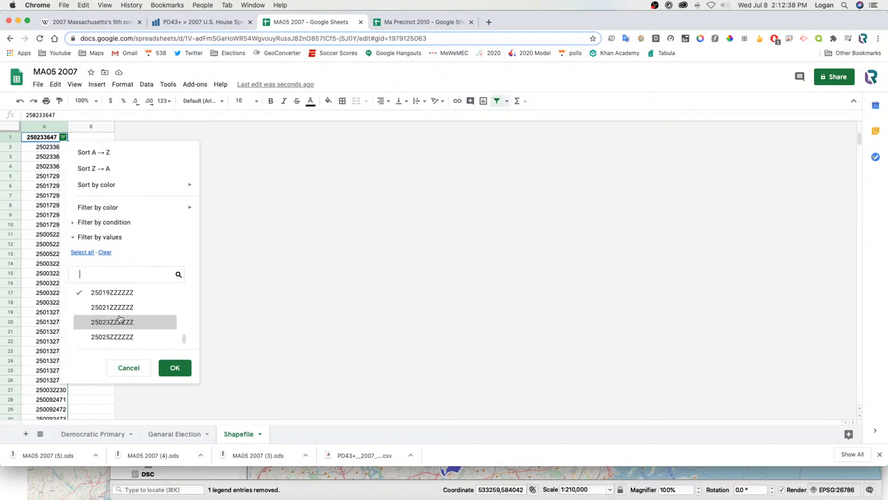
left_click(119, 308)
left_click(120, 322)
left_click(120, 336)
left_click_drag(184, 338, 184, 338)
scroll(121, 333, "up", 3)
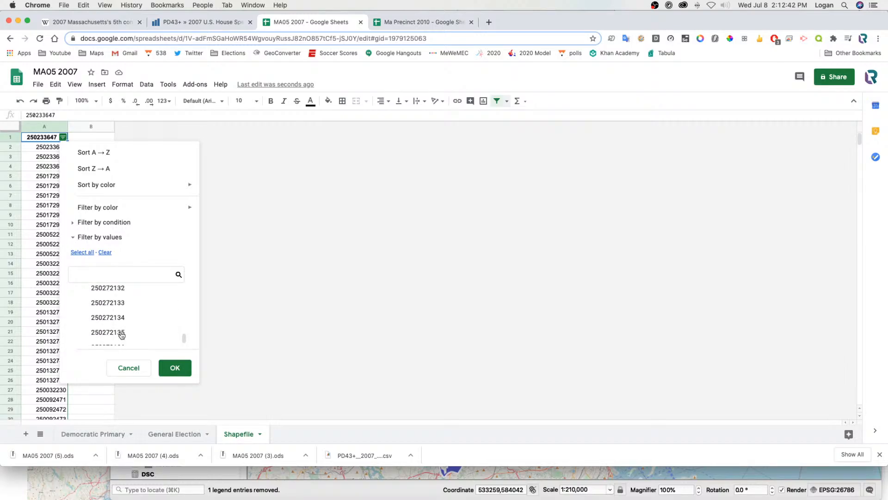
scroll(122, 337, "down", 10)
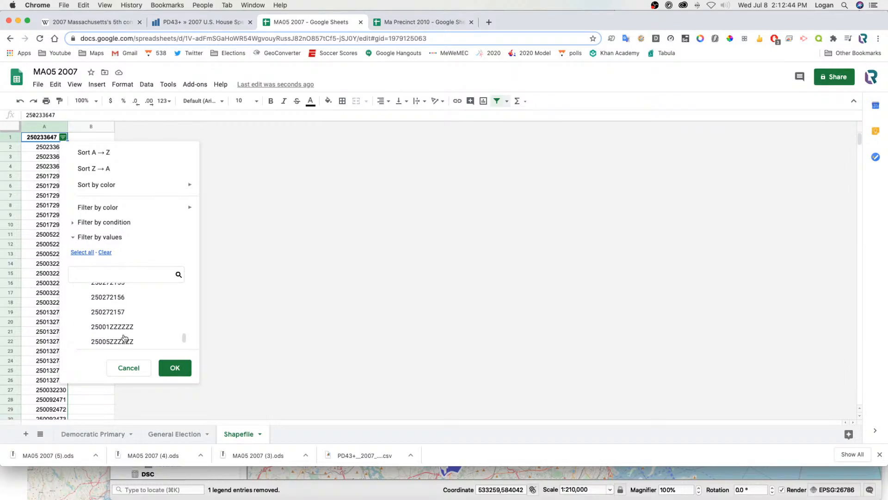
left_click(122, 319)
left_click(123, 334)
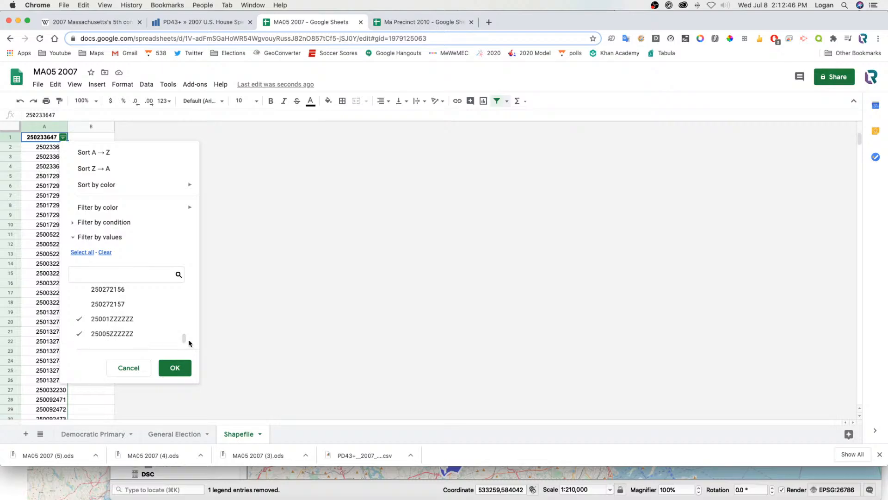
scroll(185, 342, "down", 2)
left_click(175, 367)
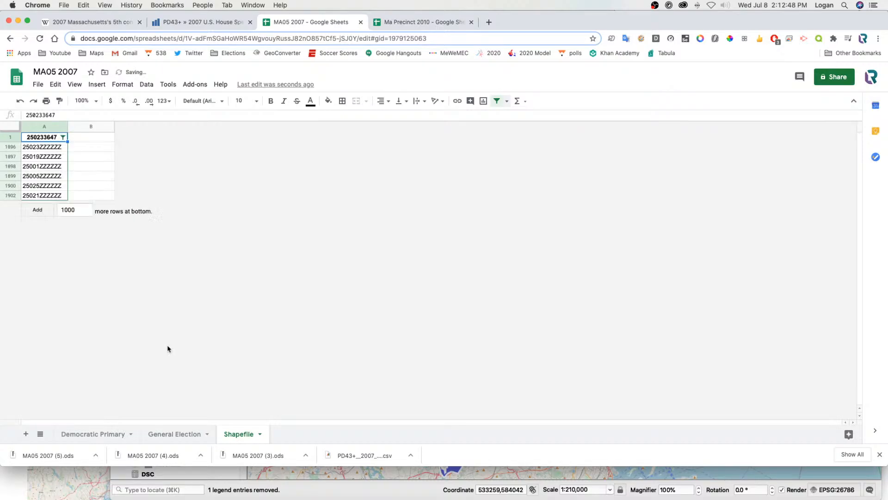
left_click(39, 145)
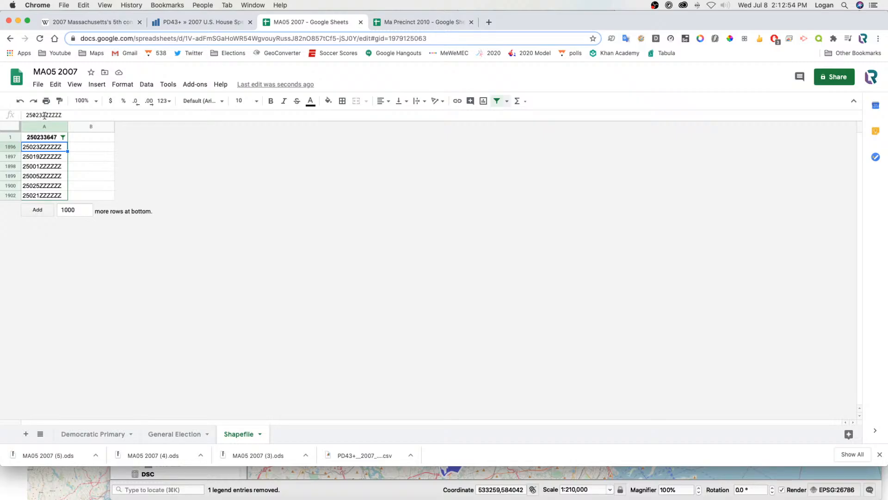
left_click(10, 147)
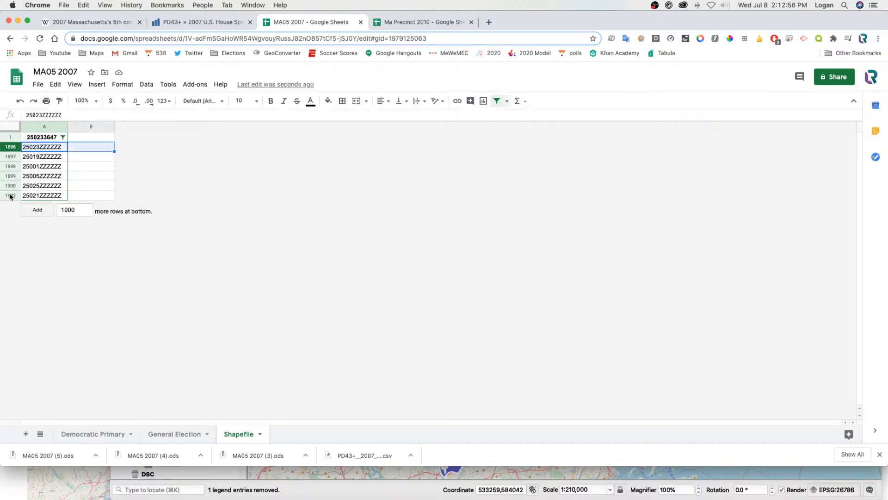
left_click(10, 196, "shift")
right_click(11, 197)
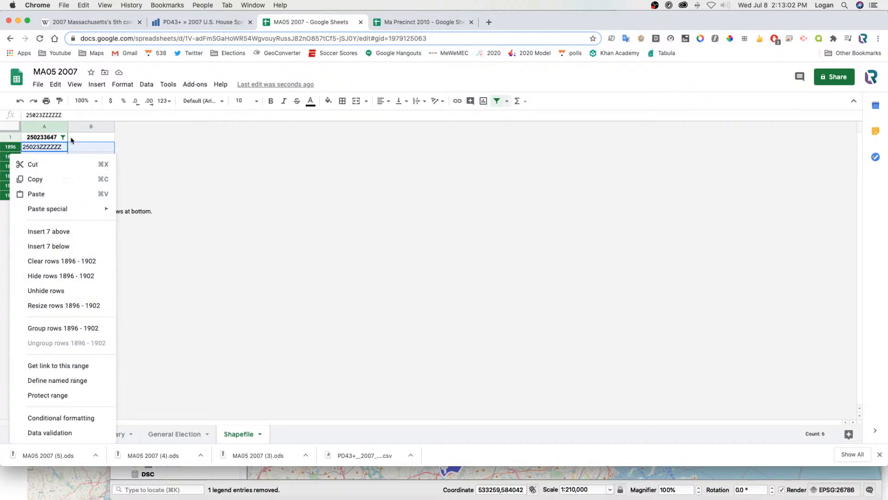
key("Escape")
Delete the six filtered rows with GEOIDs ending in ZZZZZZ one at a time and turn off the filter.
left_click(9, 146)
right_click(9, 146)
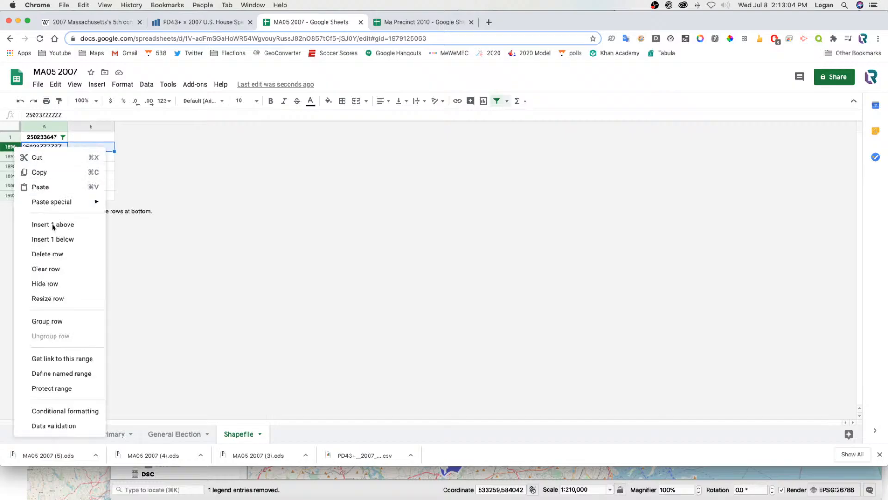
left_click(44, 255)
right_click(7, 147)
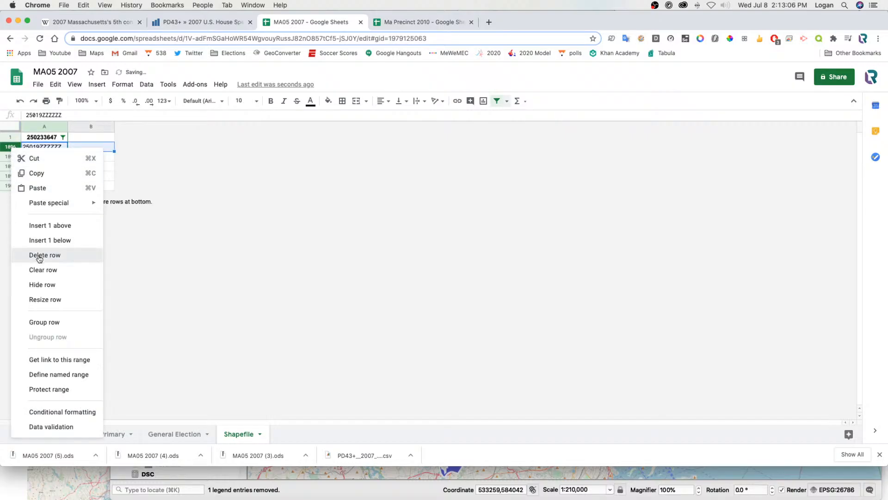
left_click(39, 255)
right_click(8, 146)
left_click(40, 255)
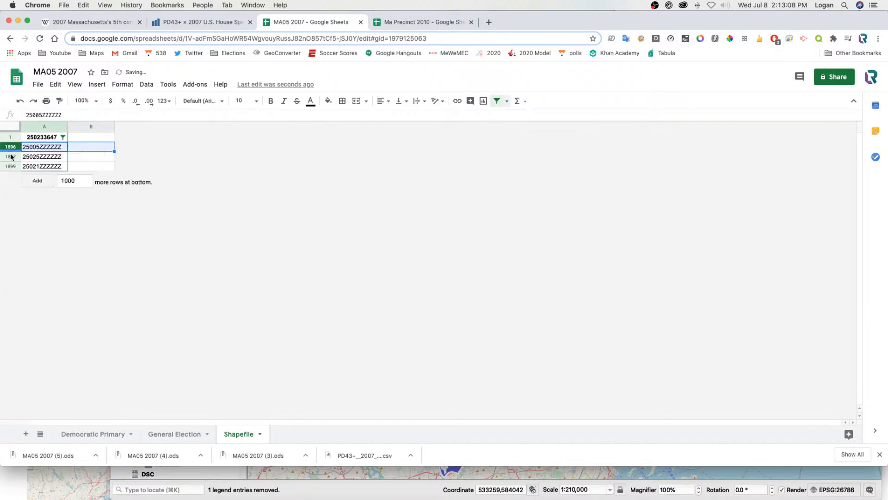
right_click(11, 147)
left_click(41, 254)
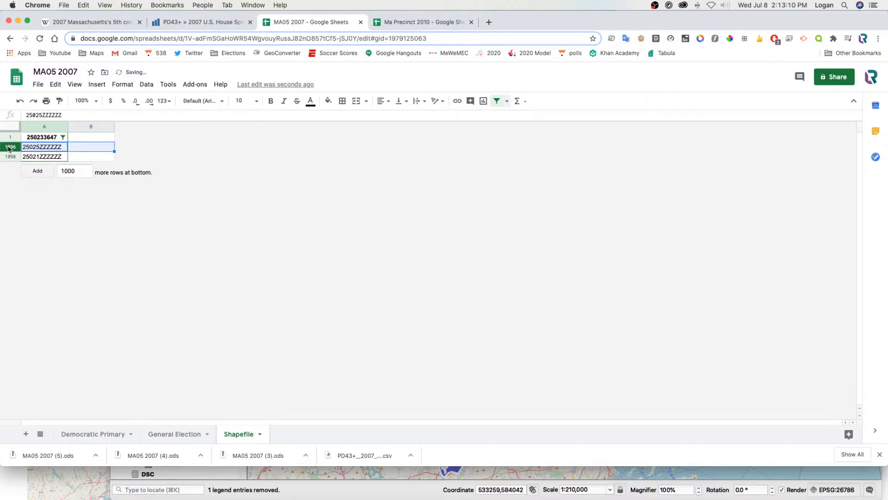
right_click(9, 146)
left_click(44, 255)
right_click(9, 146)
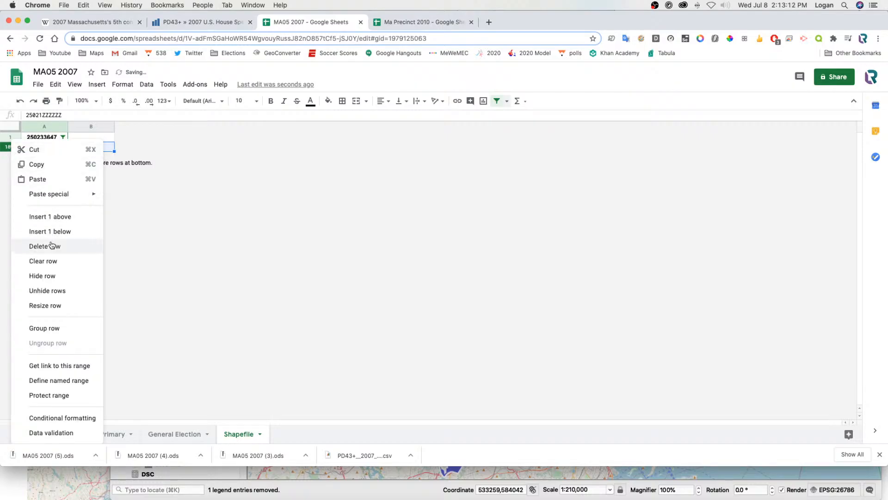
left_click(41, 254)
left_click(496, 101)
left_click(74, 178)
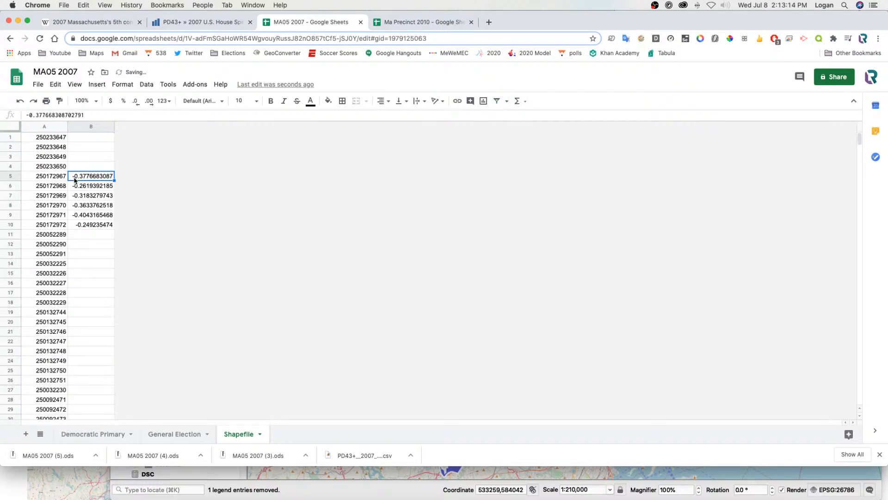
Download the MA05 2007 spreadsheet in OpenDocument format (.ods) and load its Shapefile sheet into QGIS.
left_click(38, 84)
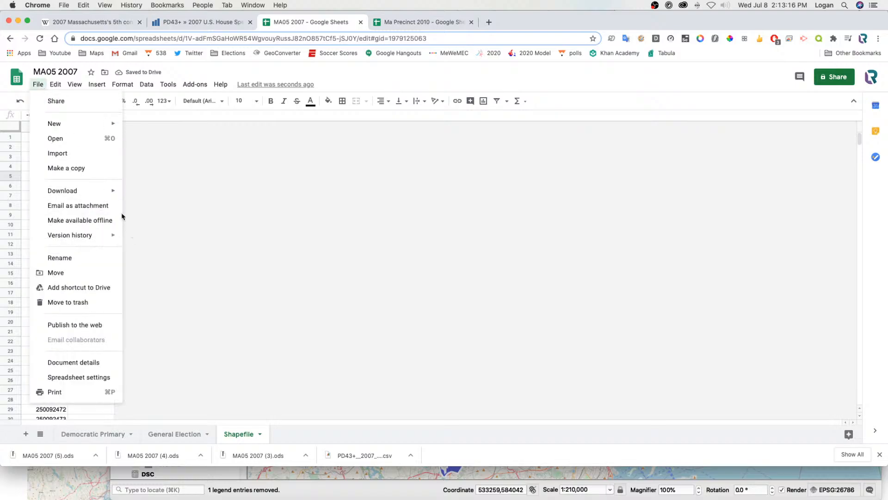
mouse_move(103, 194)
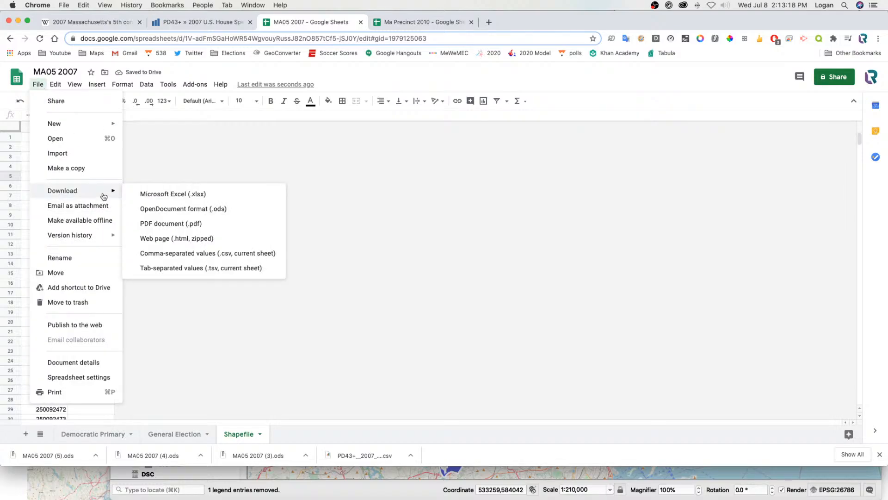
left_click(182, 209)
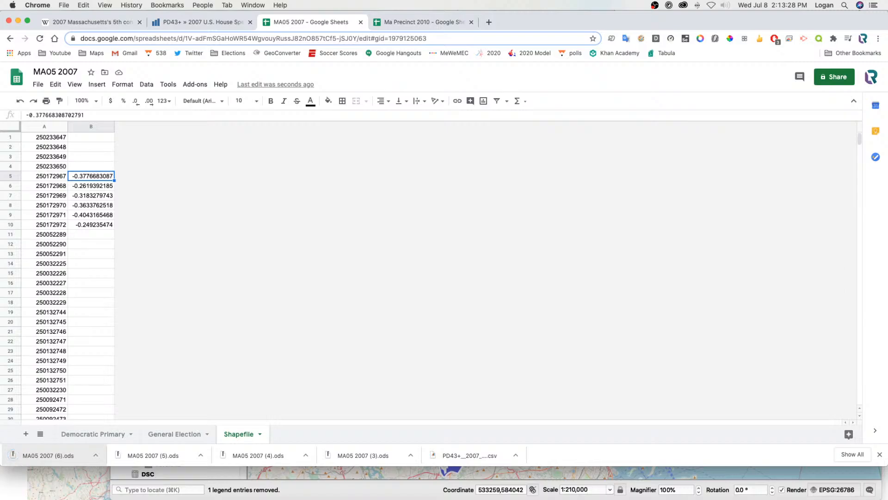
key("super+Tab")
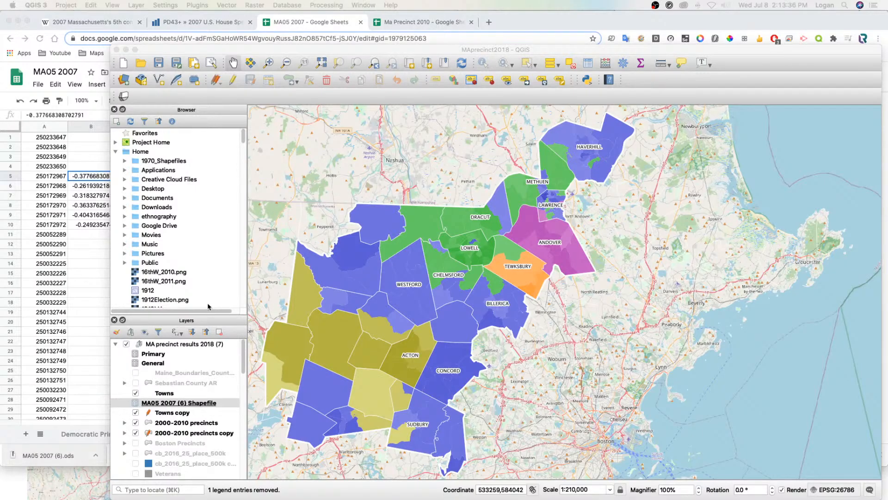
Inspect the field types in the attribute table of the MA05 2007 (6) Shapefile layer, then close the table.
left_click(202, 401)
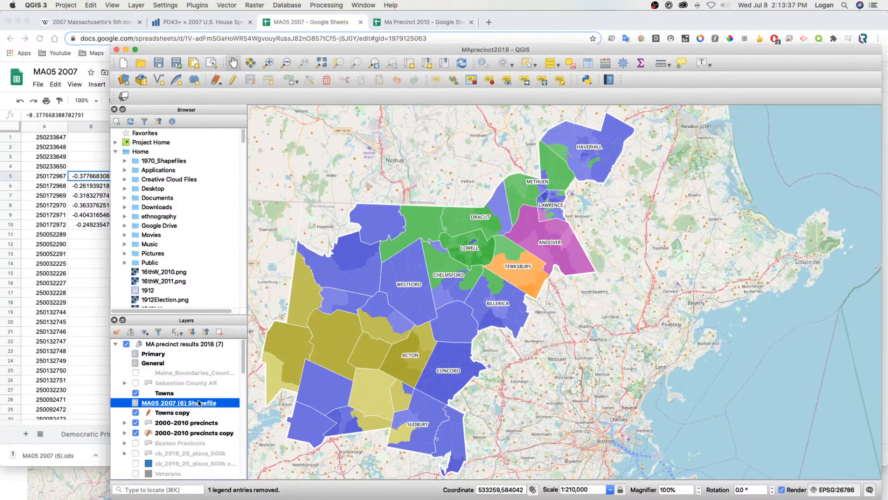
left_click(588, 64)
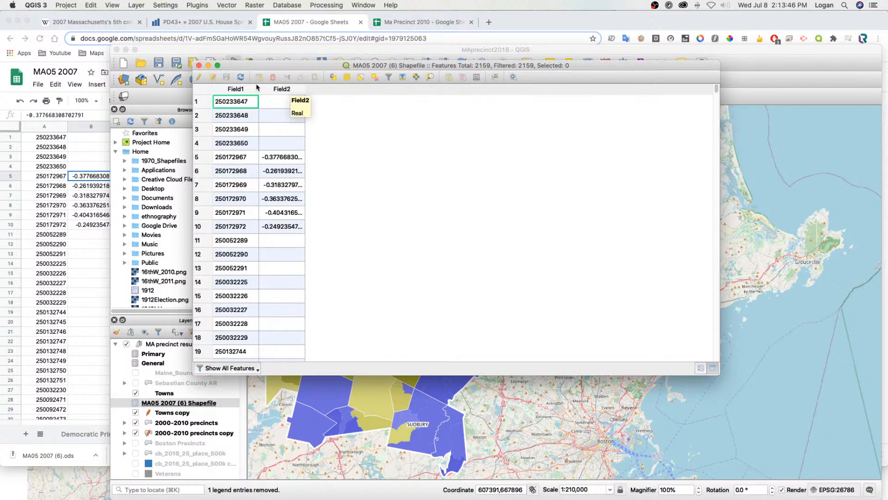
left_click(199, 66)
Switch back to the MA05 2007 spreadsheet and search the Shapefile sheet for "z".
left_click(74, 99)
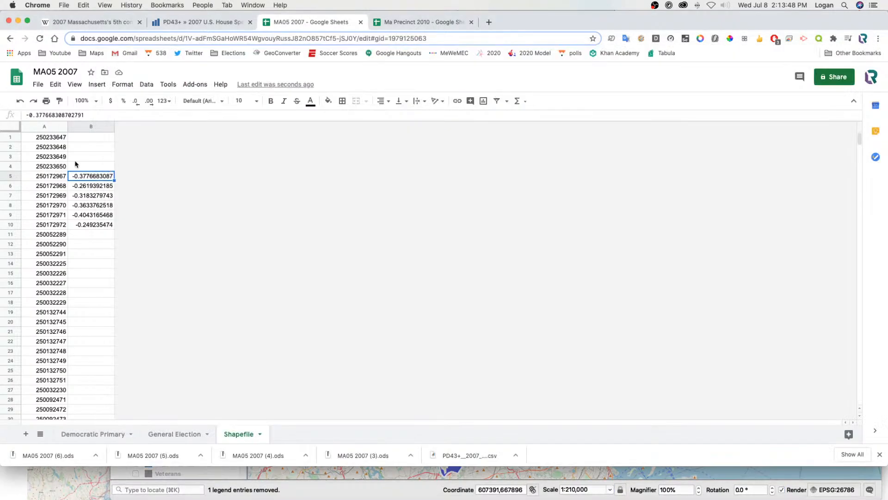
left_click(75, 160)
left_click_drag(860, 139, 754, 69)
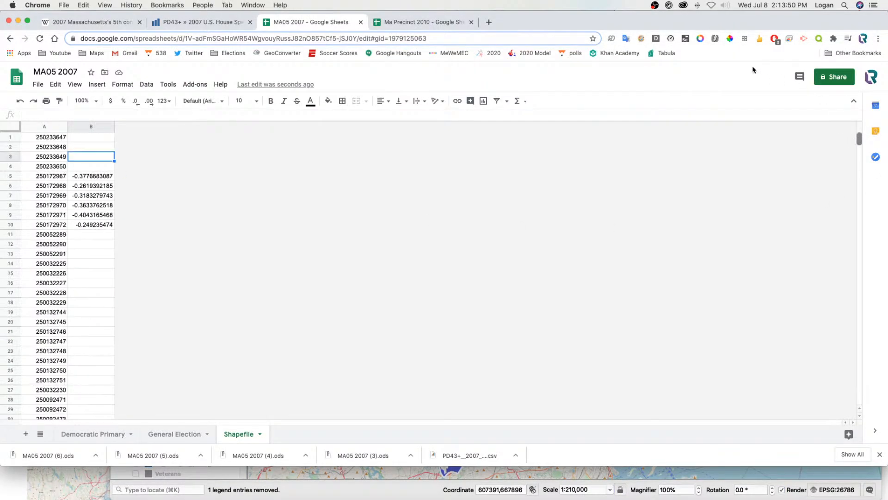
left_click(77, 286)
key("super+a")
type("z")
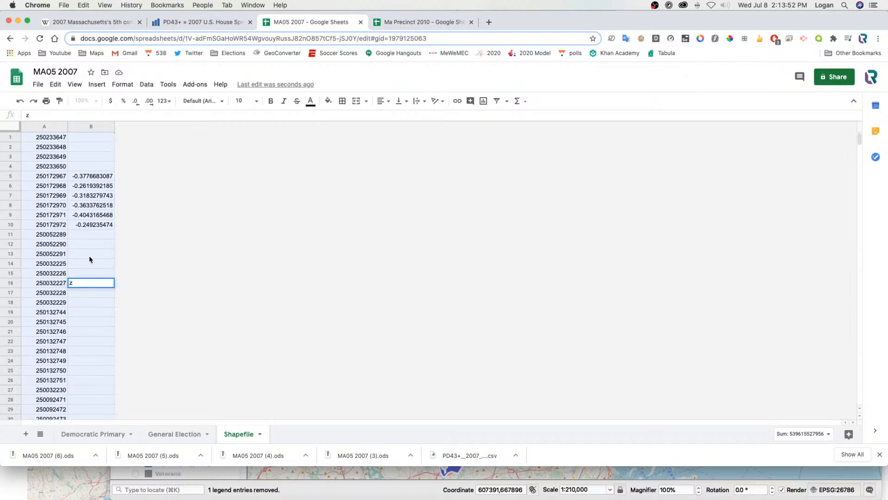
left_click(89, 255)
left_click(82, 282)
key("super+f")
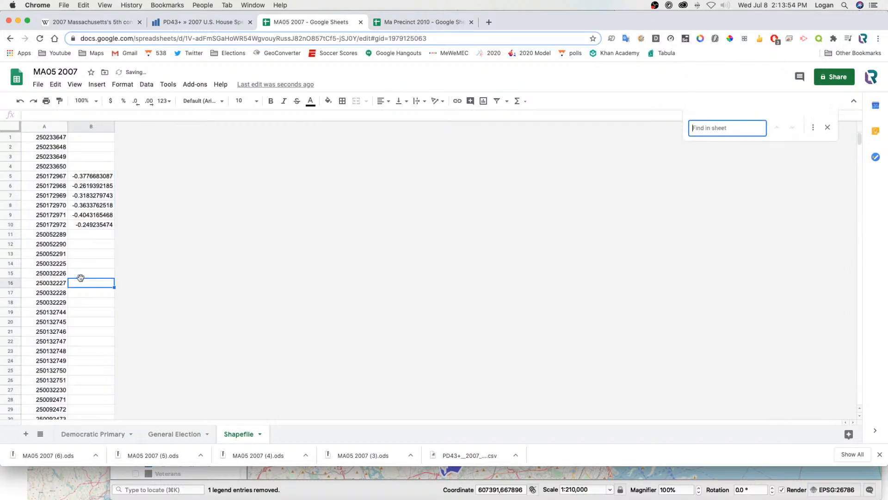
type("z")
scroll(105, 400, "down", 2)
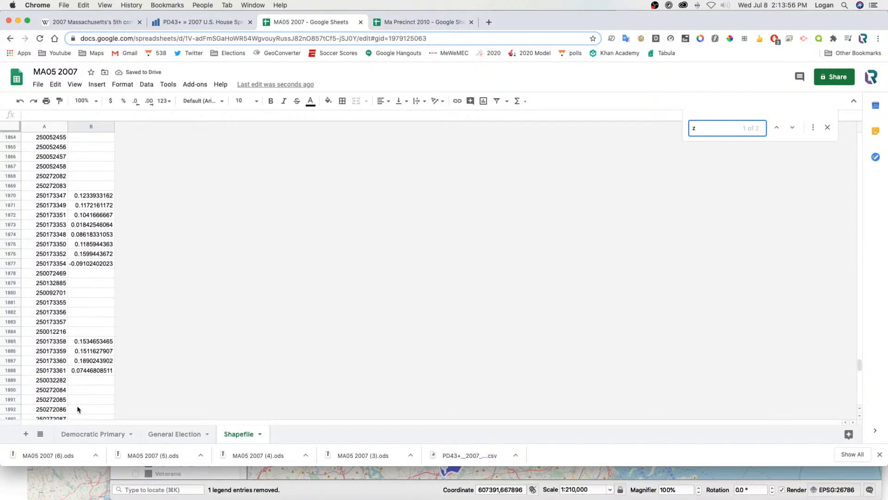
Delete rows 1895 and 1896, which hold GEOIDs 25007ZZZZZZ and 25009ZZZZZZ, and close the search.
left_click_drag(4, 351, 7, 361)
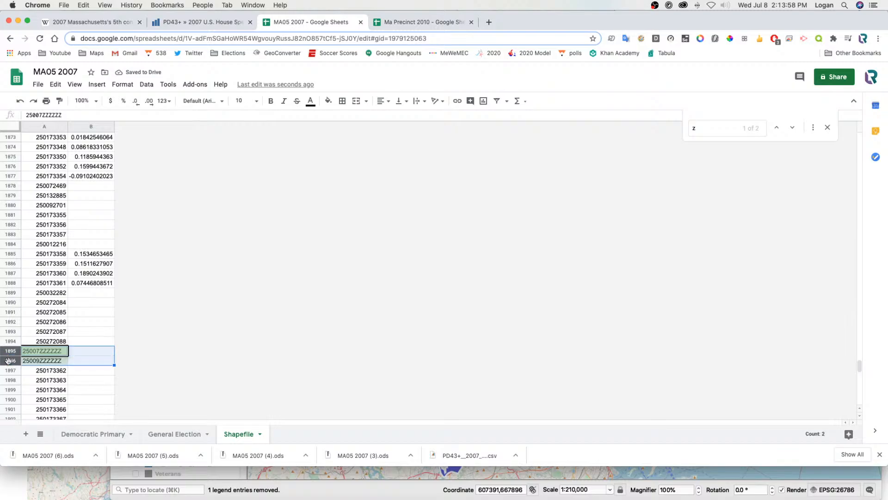
right_click(8, 360)
left_click(45, 178)
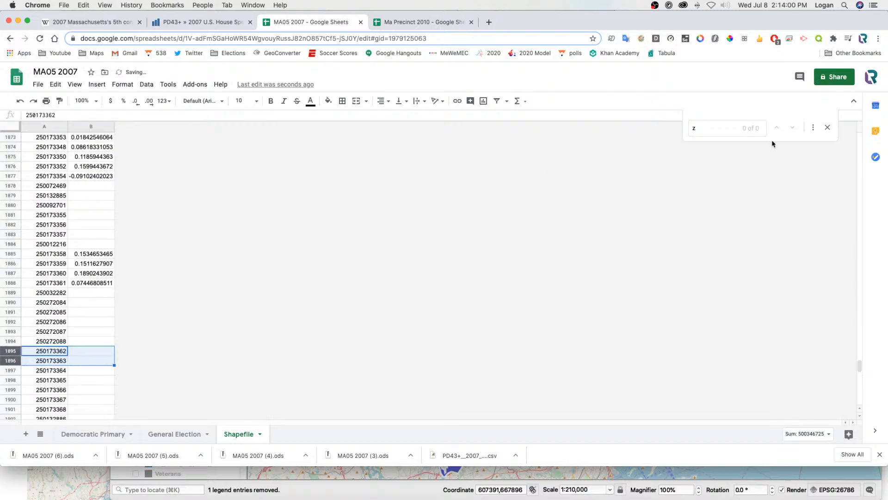
left_click(827, 127)
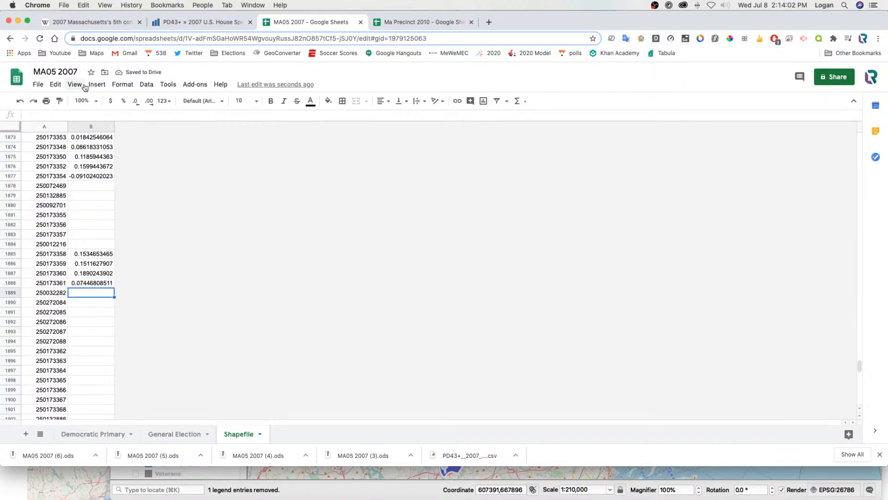
Download the cleaned MA05 2007 spreadsheet again in OpenDocument format (.ods).
left_click(39, 84)
mouse_move(83, 190)
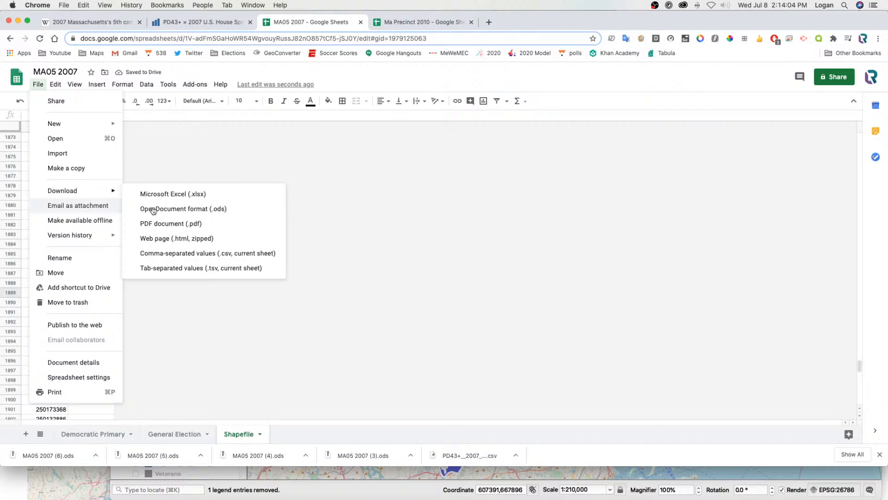
left_click(198, 210)
Switch to QGIS and remove the MA05 2007 (6) Shapefile and General layers from the project.
key("super+Tab")
right_click(188, 403)
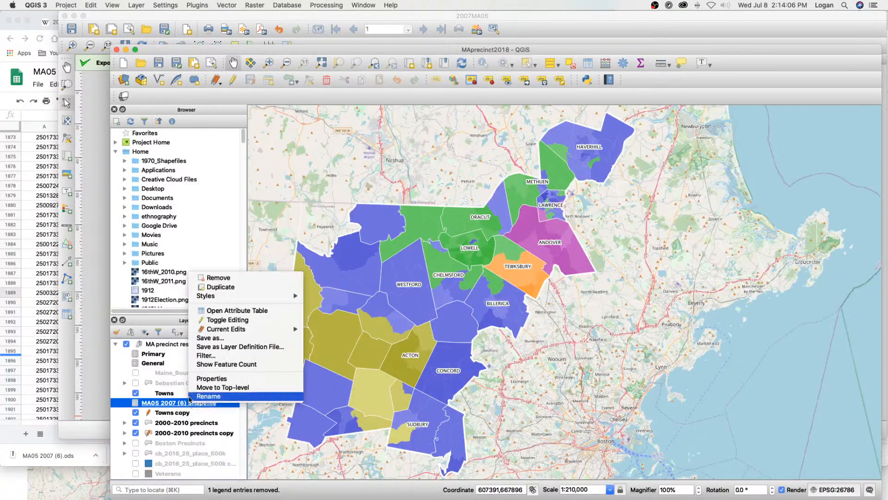
left_click(223, 274)
left_click(518, 278)
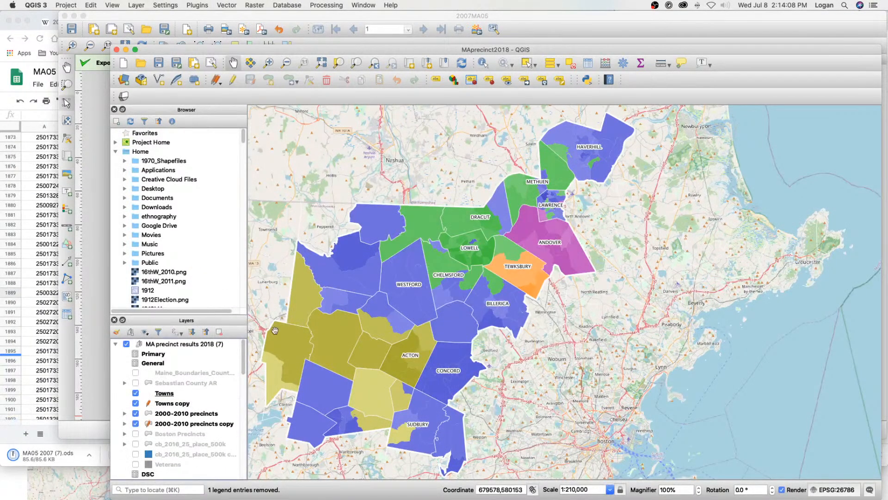
right_click(153, 363)
left_click(183, 369)
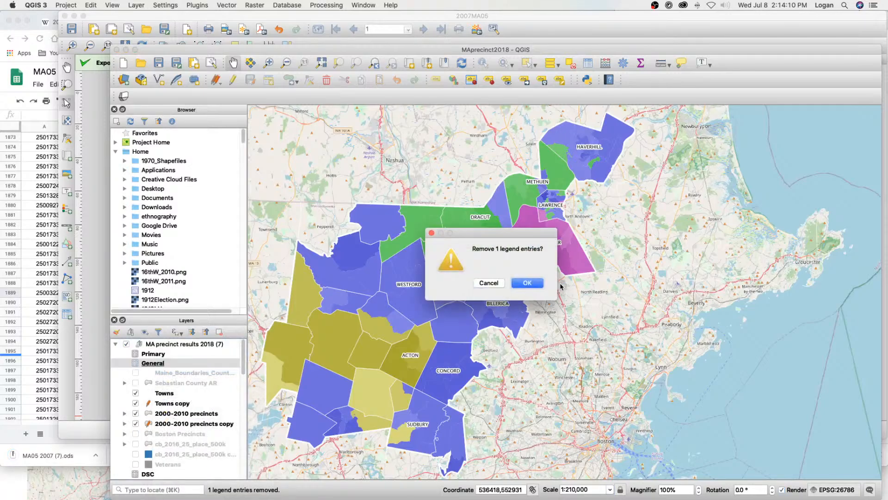
left_click(520, 282)
Load the Shapefile sheet of the downloaded MA05 2007 (7).ods into QGIS and select its layer.
key("super+Tab")
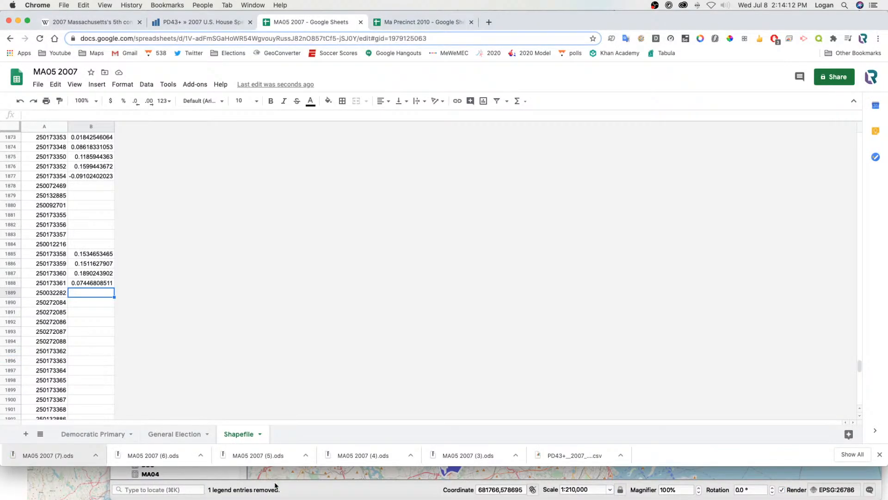
key("super+Tab")
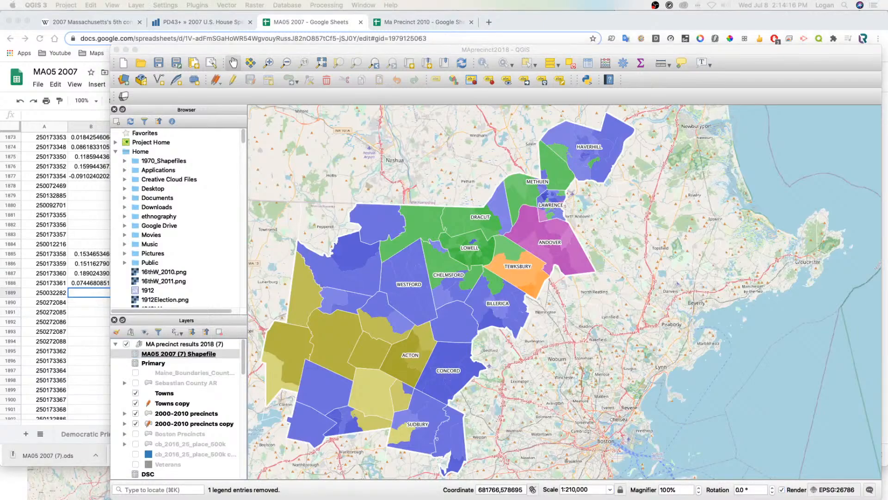
left_click(179, 359)
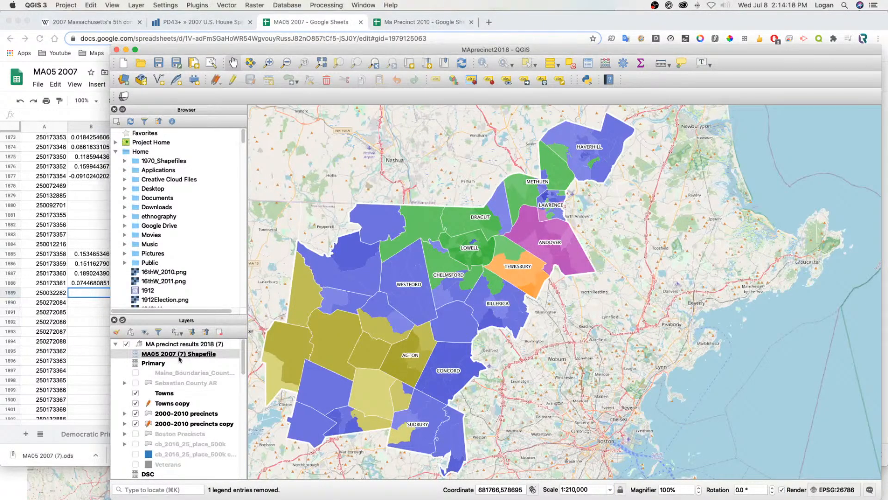
Check the attribute table of the MA05 2007 (7) Shapefile layer, then rename the layer General.
left_click(588, 65)
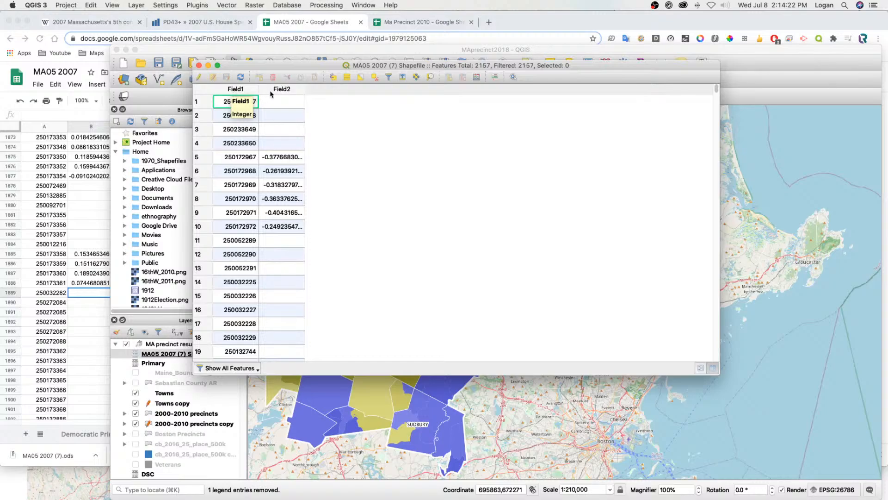
left_click(199, 64)
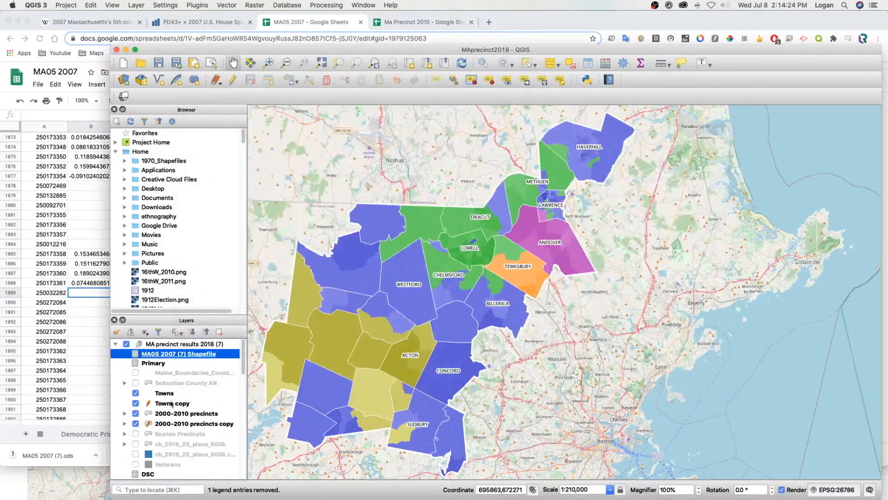
right_click(162, 353)
left_click(178, 477)
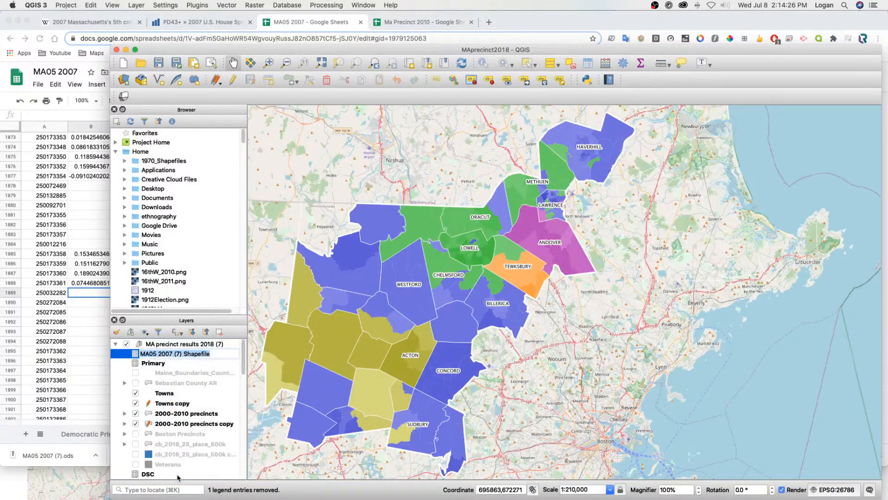
type("General")
key("Return")
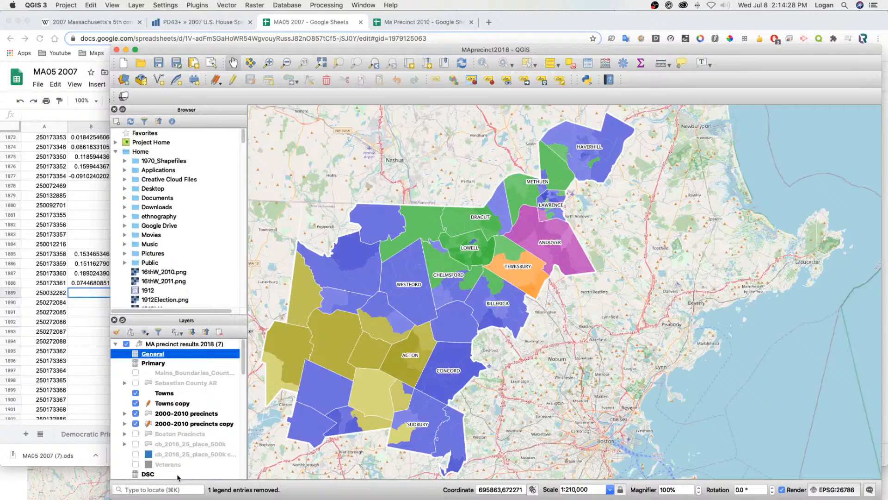
Start a new vector join on the 2000-2010 precincts layer with General as the join layer.
left_click(176, 404)
left_click(155, 394)
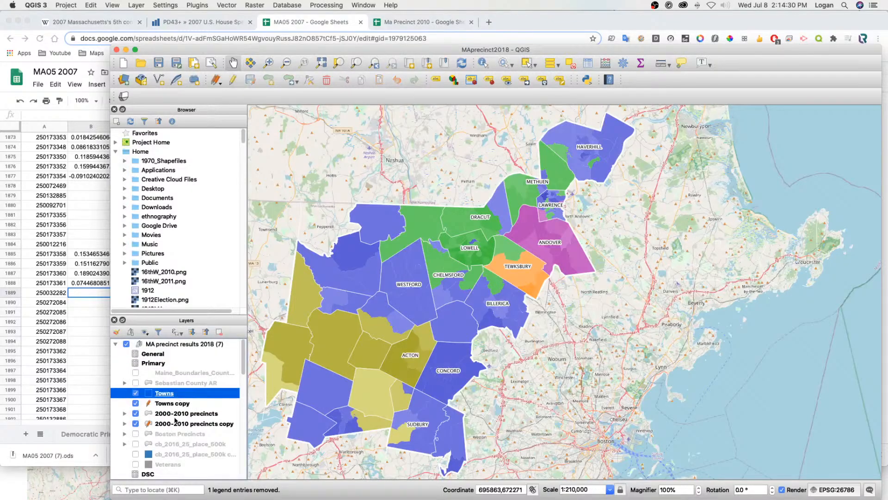
left_click(175, 415)
right_click(176, 414)
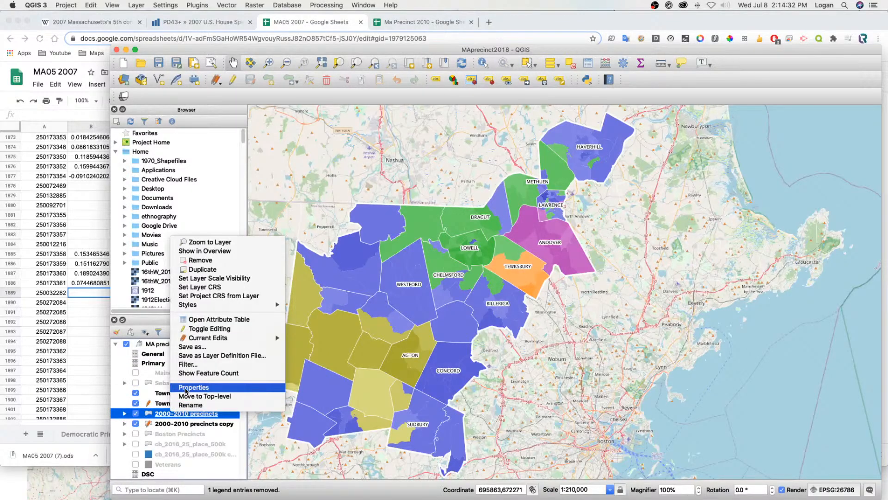
left_click(186, 387)
left_click(59, 394)
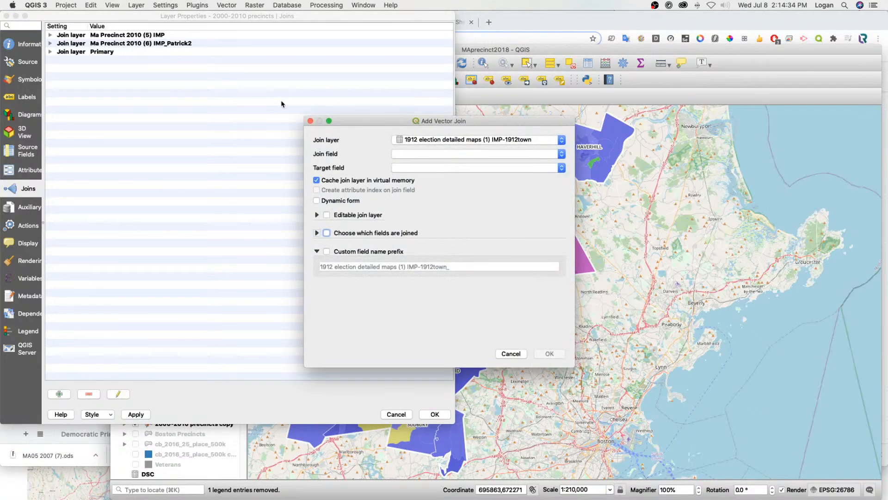
left_click(417, 141)
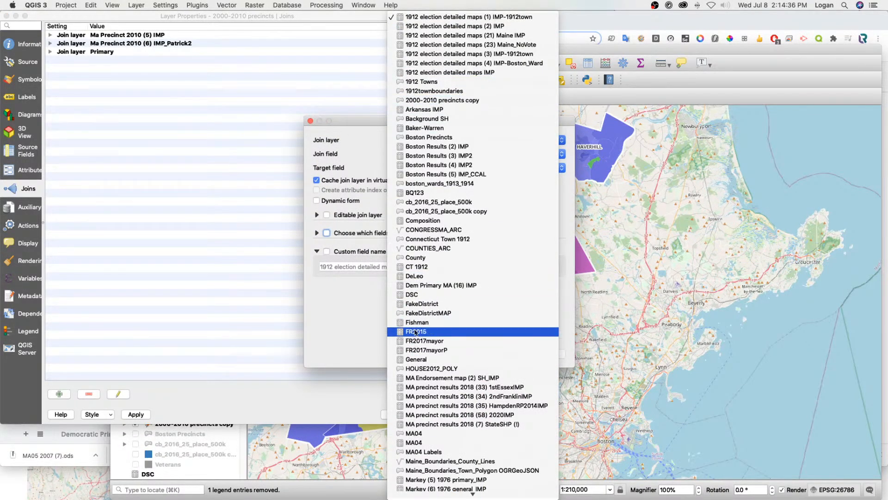
left_click(416, 359)
Match join field Field1 to target field GEOID10, enable the custom field name prefix General_ and add the join.
left_click(416, 153)
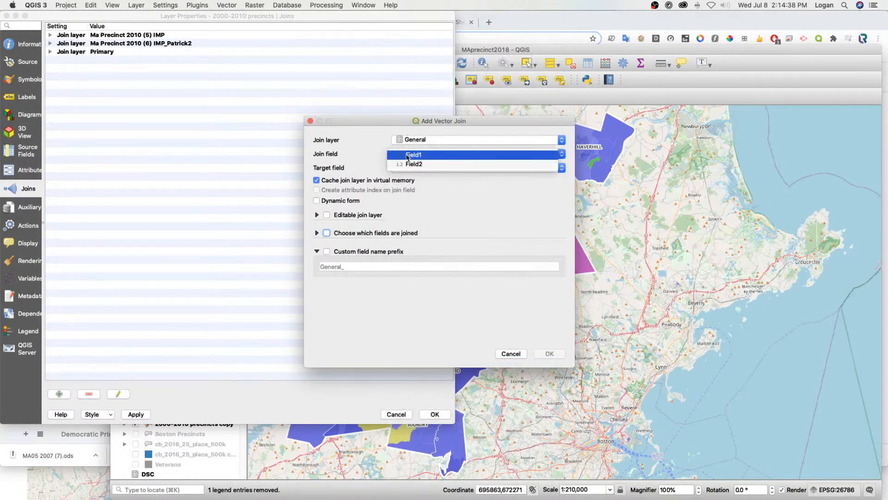
left_click(410, 154)
left_click(408, 169)
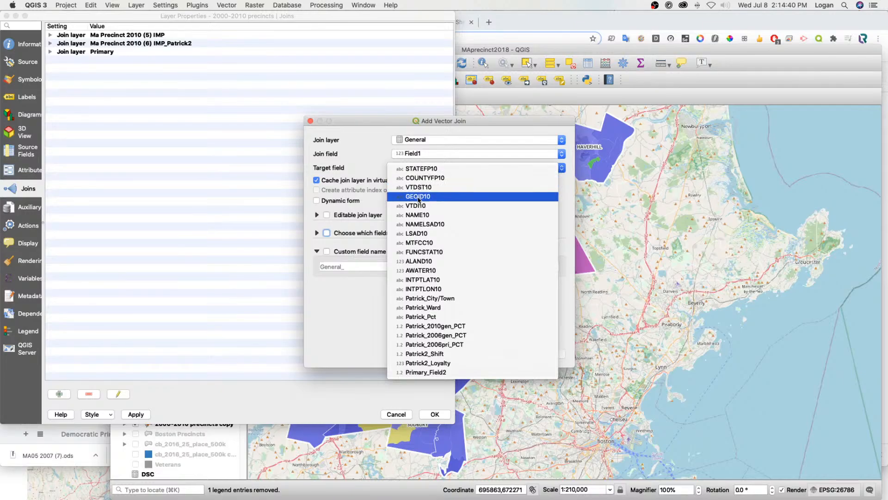
left_click(418, 198)
left_click(327, 251)
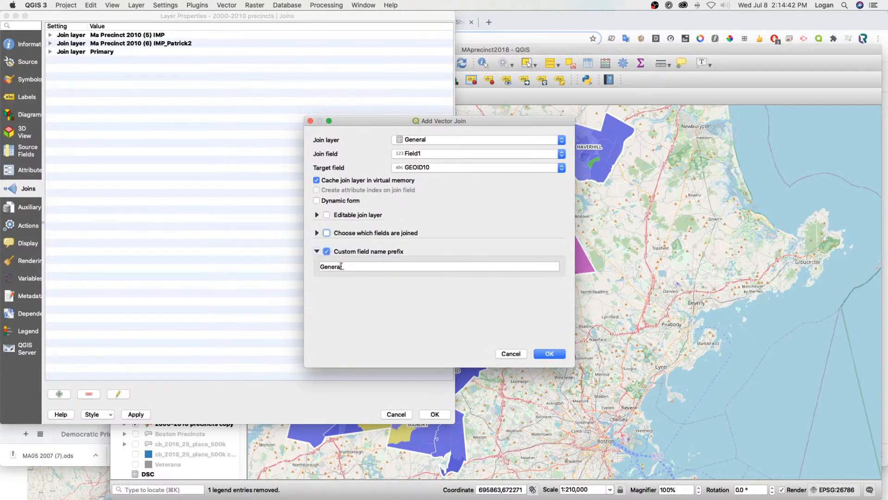
double_click(341, 266)
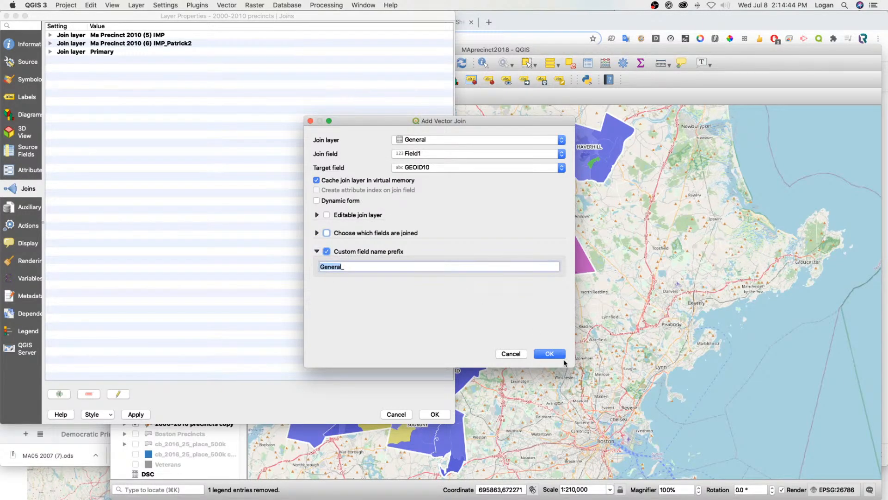
left_click(550, 354)
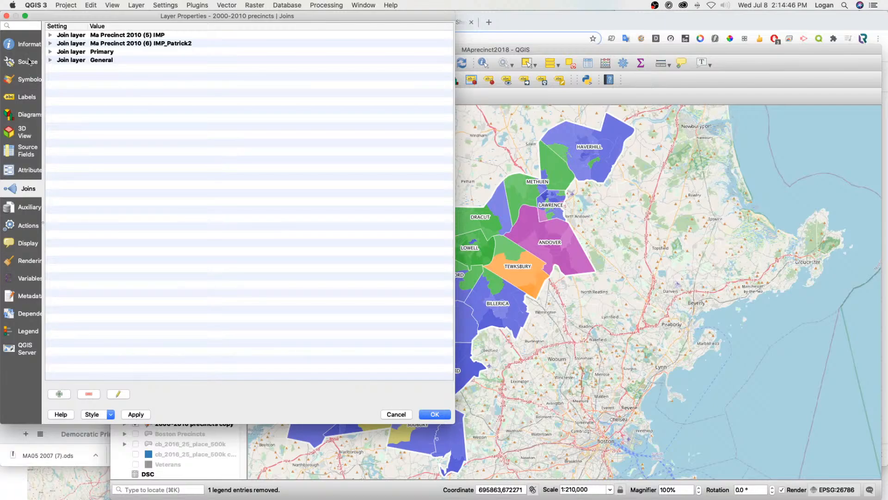
Load the style file 5 PCT Gradation Heat with Zero New 25.qml into the 2000-2010 precincts symbology.
left_click(27, 79)
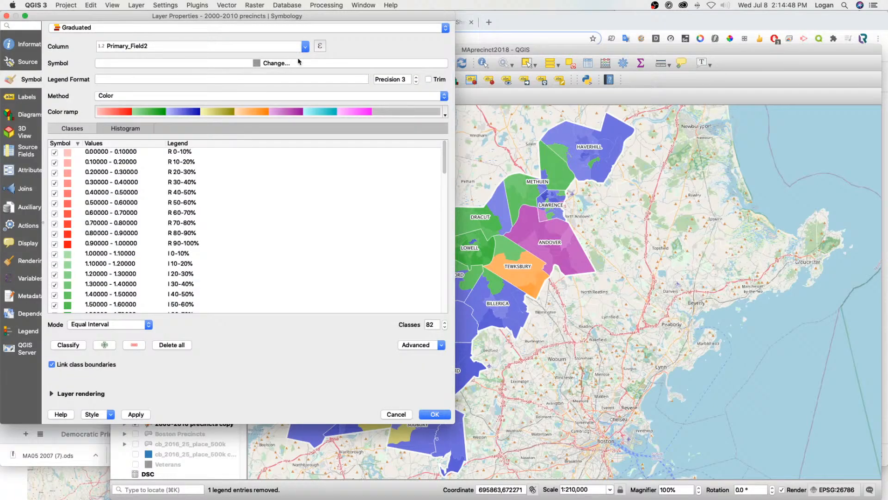
left_click(305, 46)
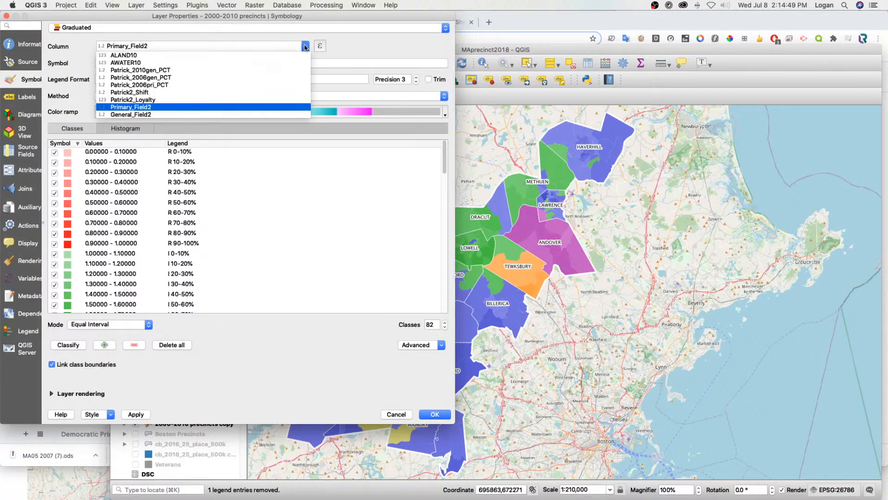
left_click(211, 114)
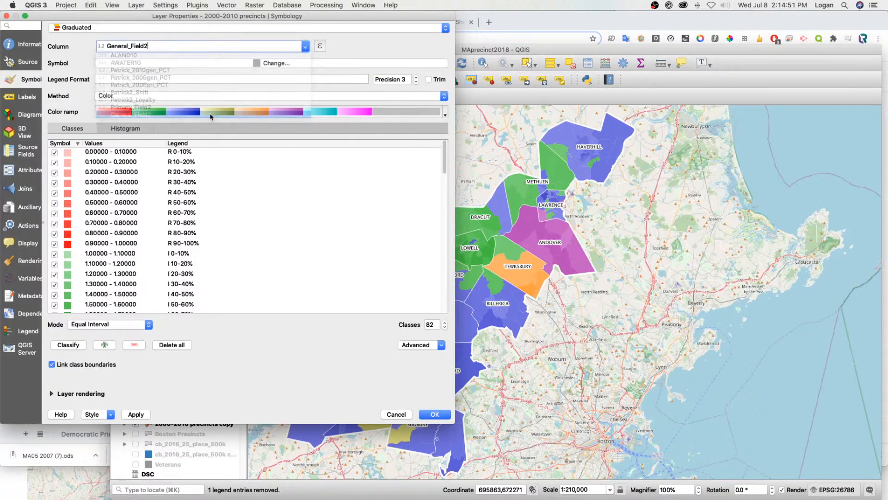
left_click(95, 414)
left_click(96, 422)
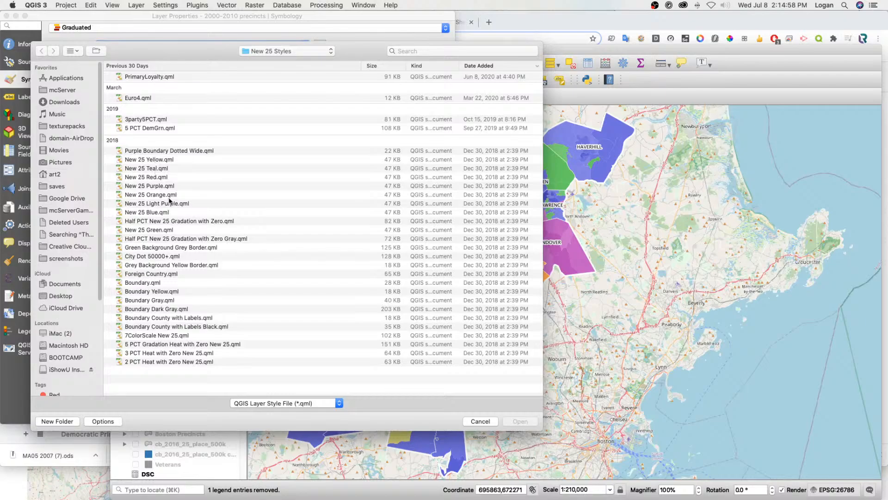
left_click(153, 345)
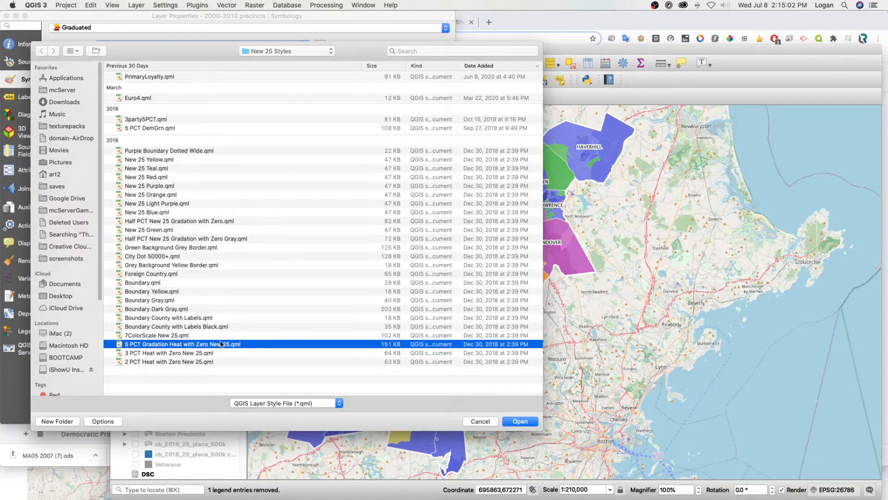
left_click(520, 421)
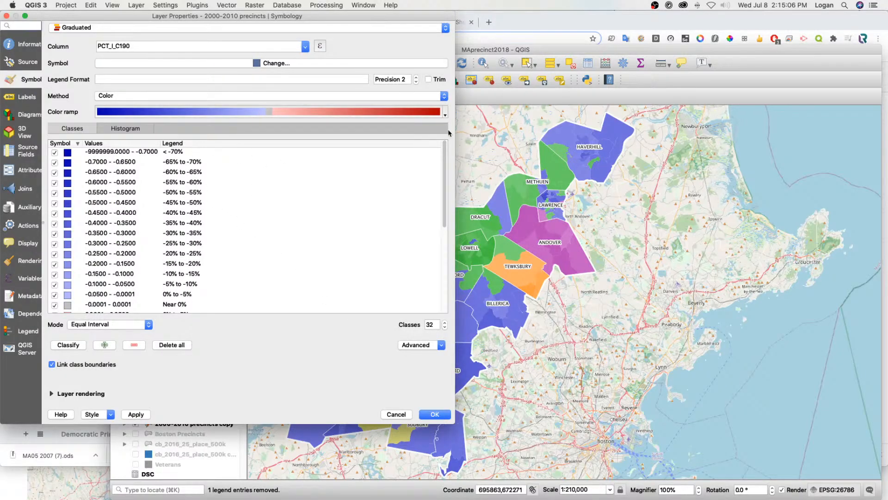
Change the graduated symbol to gray 3 fill with a stroke width of 0.0000500 mm.
left_click(258, 62)
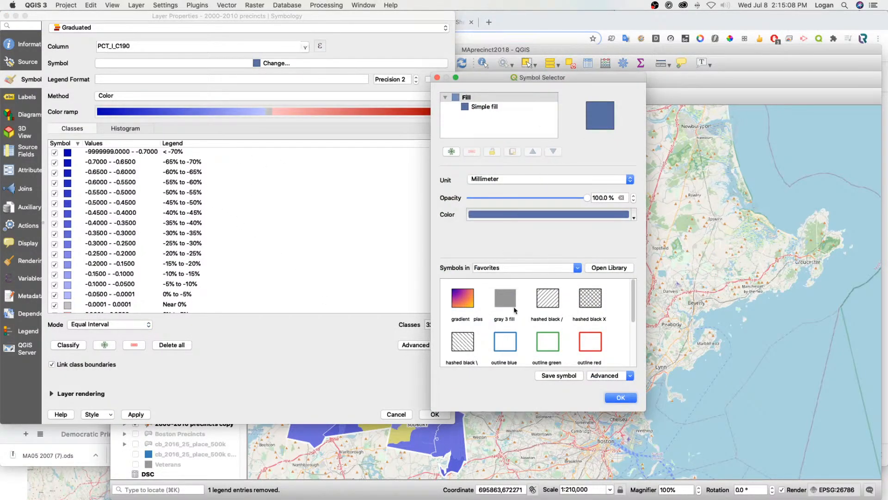
left_click(505, 300)
left_click(474, 106)
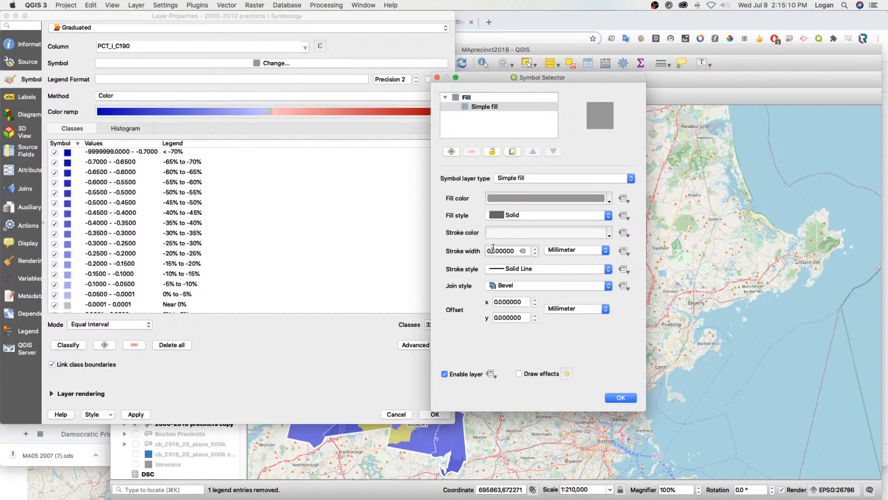
left_click(493, 250)
type("0000")
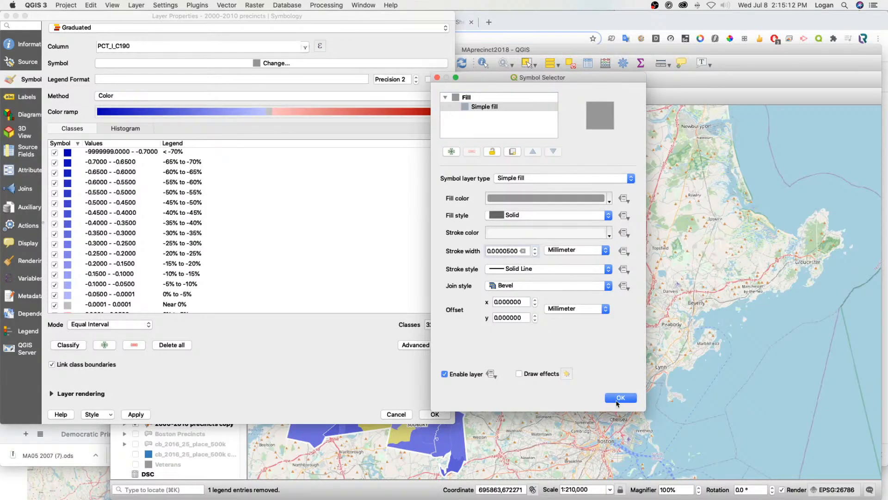
left_click(620, 397)
Set the graduated column to General_Field2 and apply the symbology to the 2000-2010 precincts layer.
left_click(305, 45)
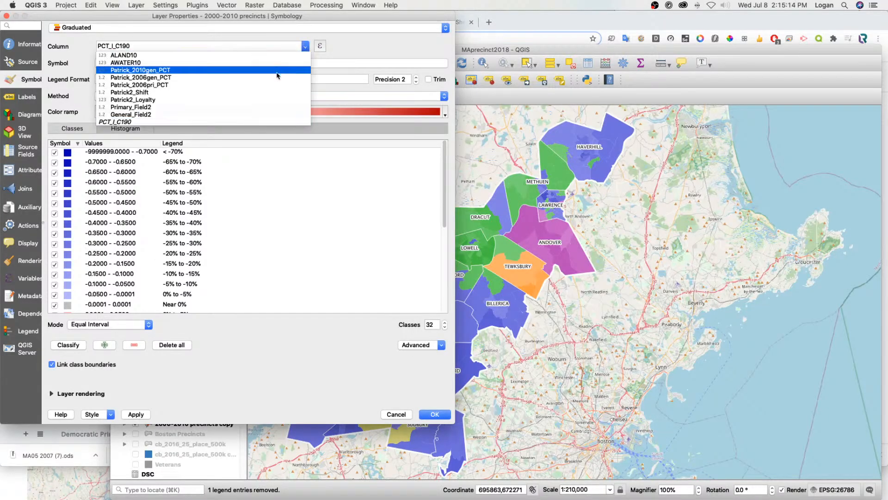
left_click(222, 119)
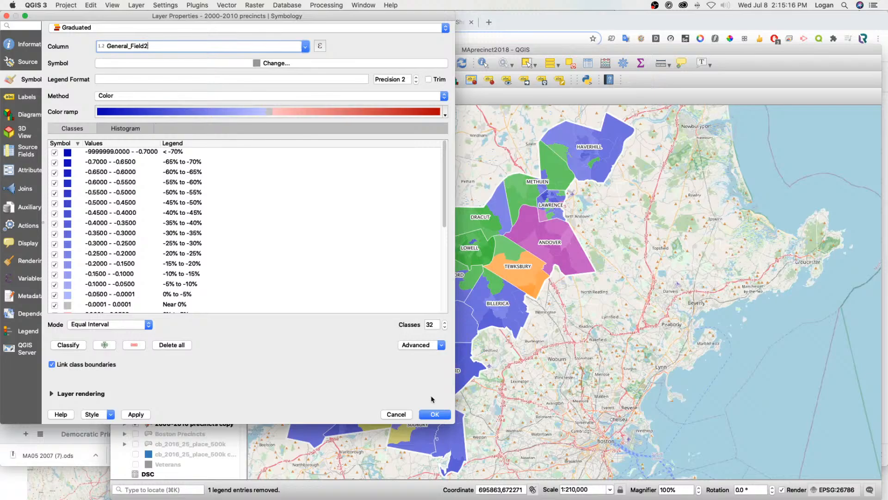
left_click(434, 414)
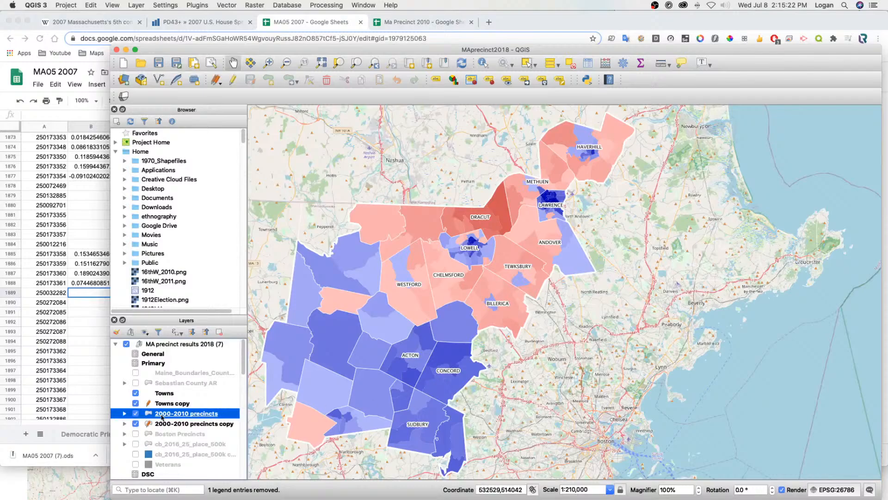
Hide the Towns copy layer, end its editing without saving the changes, and remove it from the project.
left_click(136, 403)
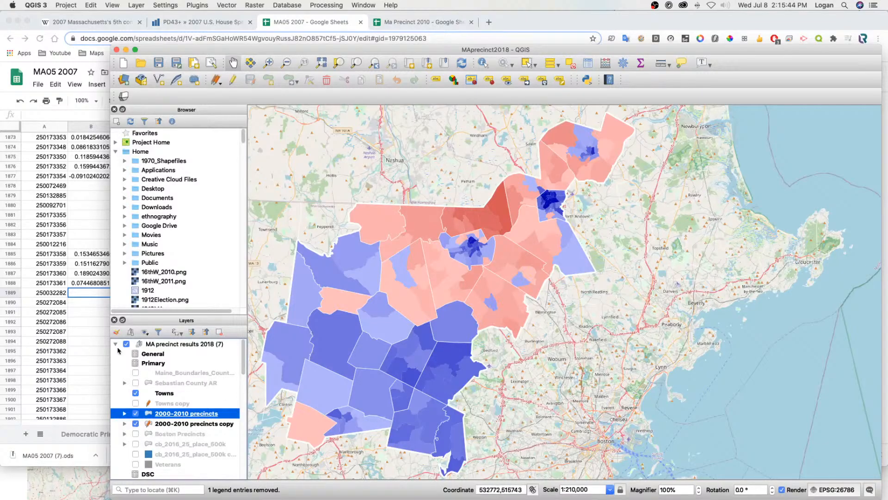
left_click(182, 405)
right_click(175, 408)
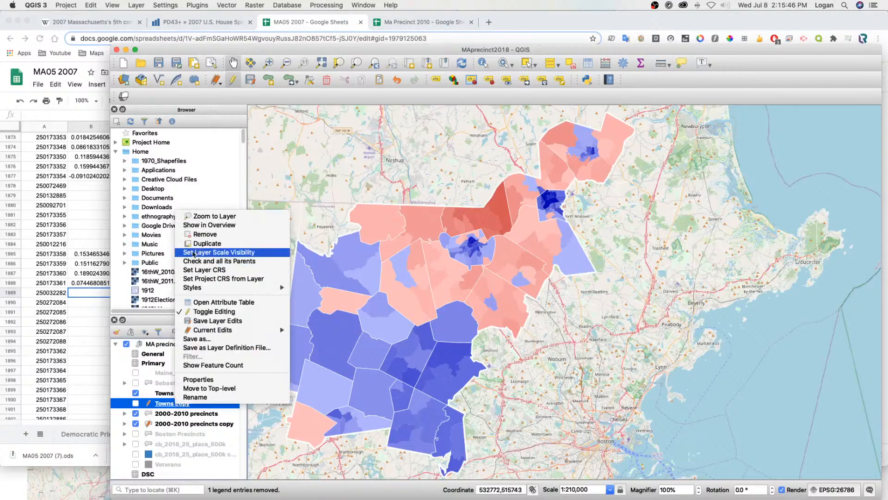
left_click(213, 313)
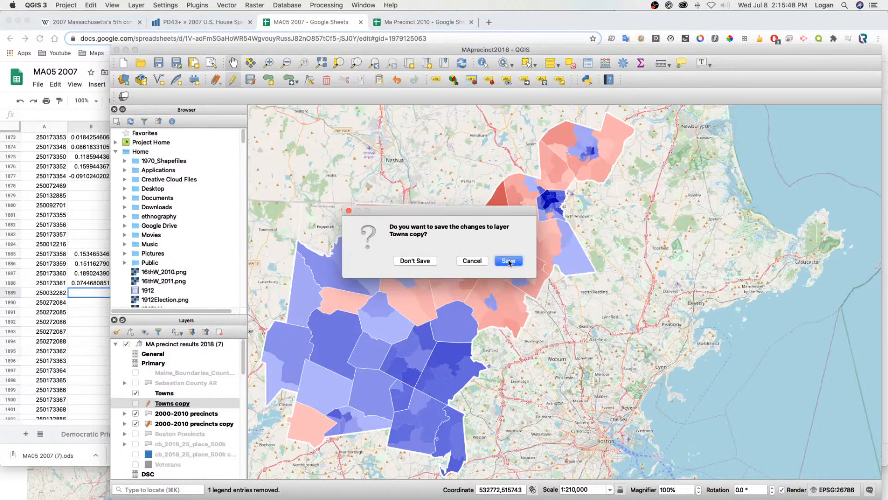
left_click(410, 261)
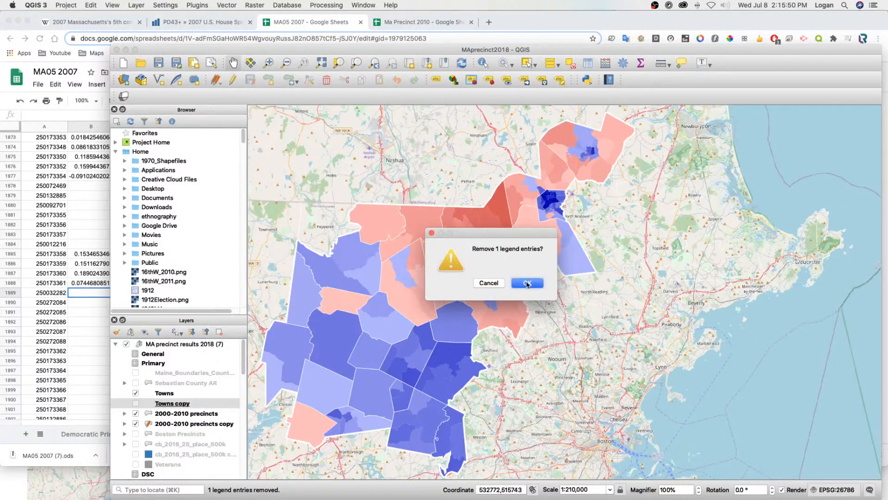
left_click(527, 284)
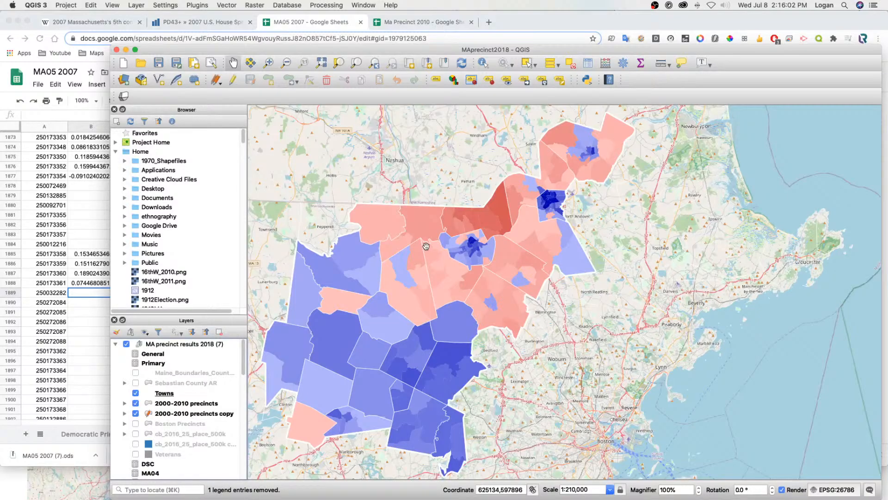
Bring the 2007MA05 print layout forward to inspect the map, then return to the main project window.
left_click_drag(398, 48, 306, 15)
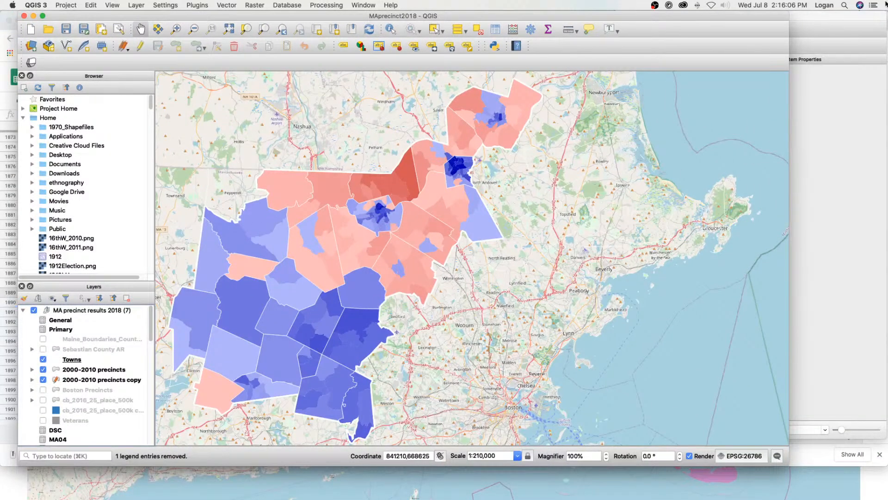
left_click(833, 14)
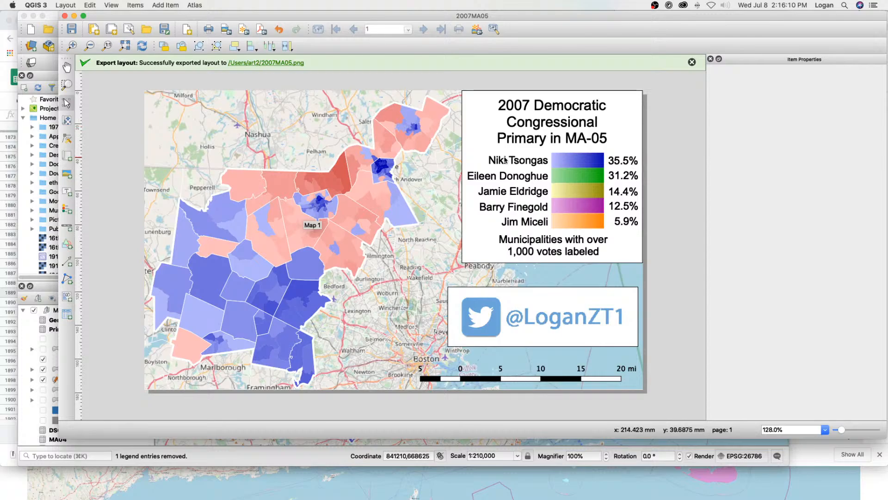
left_click(53, 20)
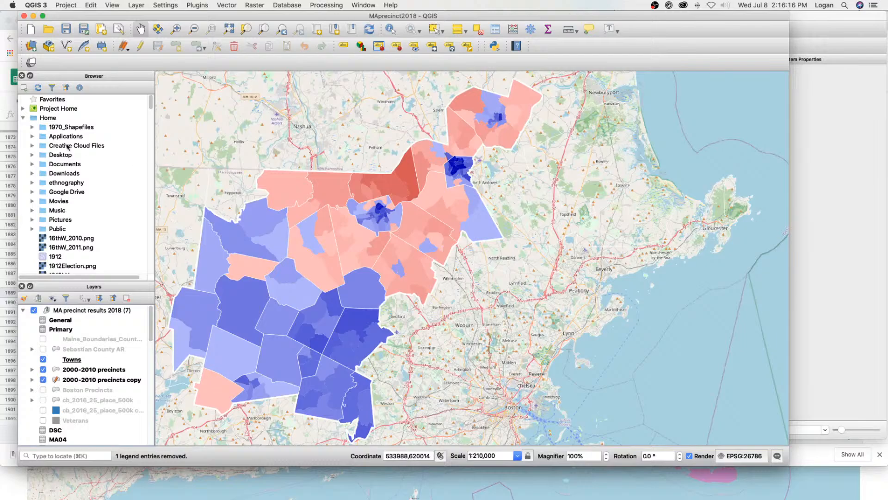
Switch to the PD43+ 2007 U.S. House results in Chrome and show the table as vote counts instead of percentages.
left_click(8, 249)
left_click(212, 22)
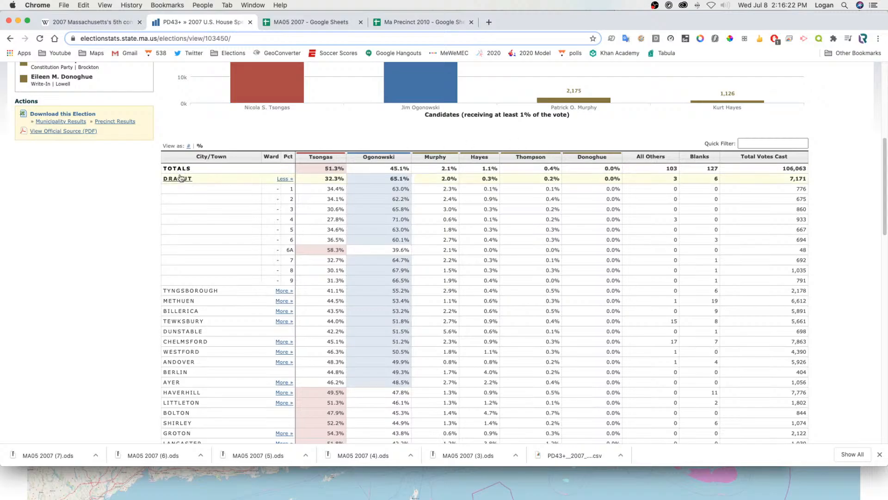
left_click(189, 146)
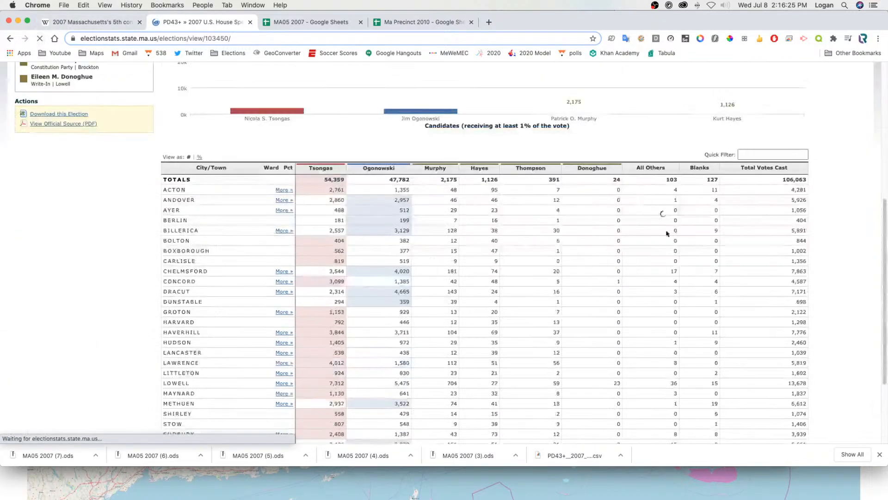
Sort the town results by total votes cast from highest to lowest and download the election's municipality results.
left_click(780, 157)
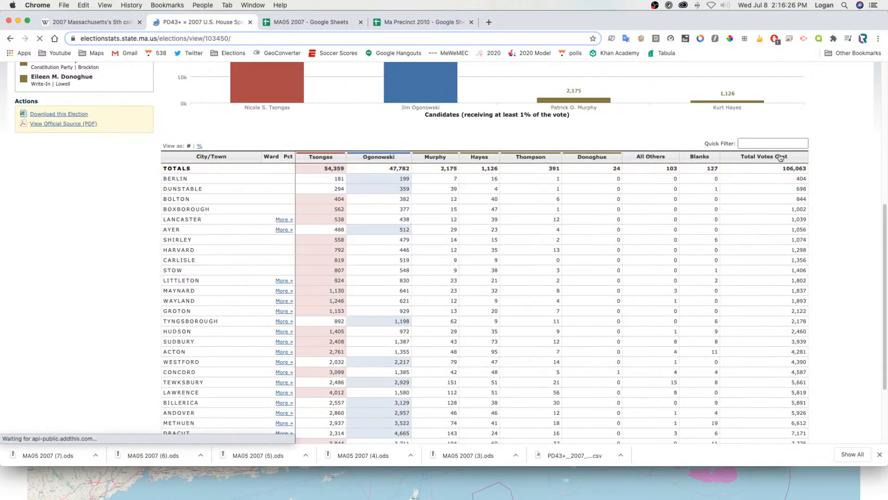
left_click(780, 156)
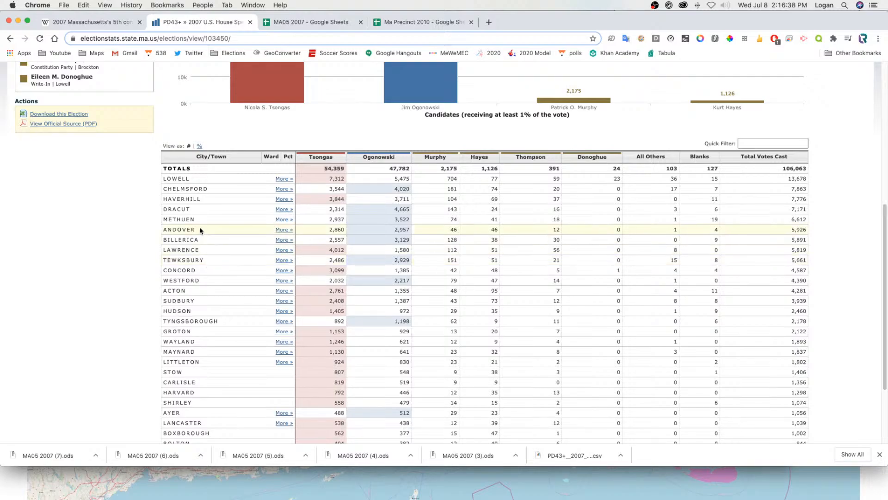
left_click(47, 114)
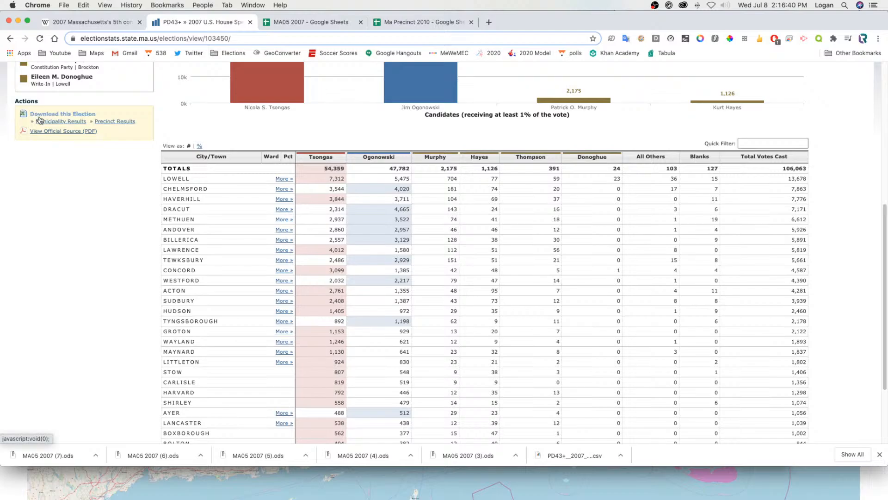
left_click(51, 121)
Add a new sheet to the MA05 2007 spreadsheet and import the newly downloaded PD43+ CSV file into it.
left_click(300, 22)
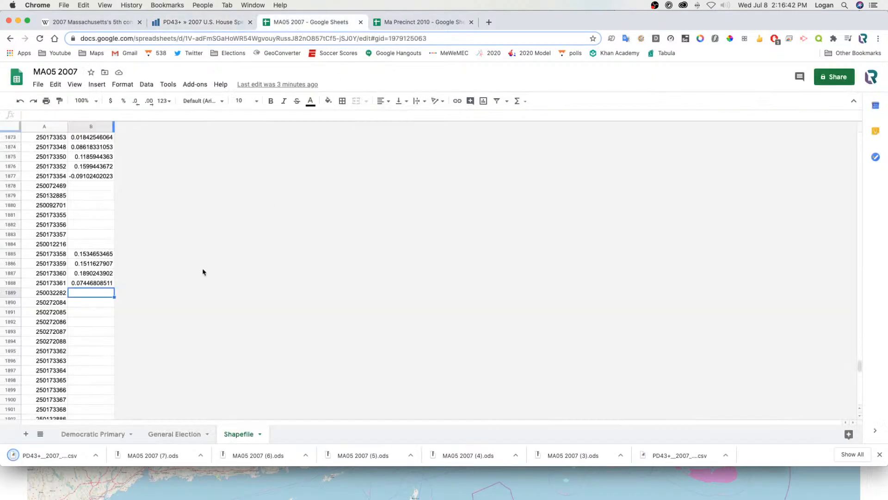
left_click(26, 434)
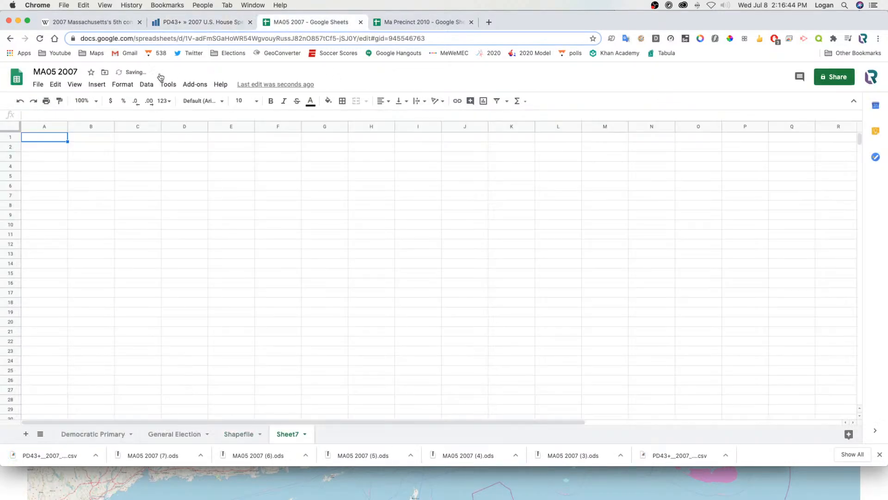
left_click(221, 85)
type("import")
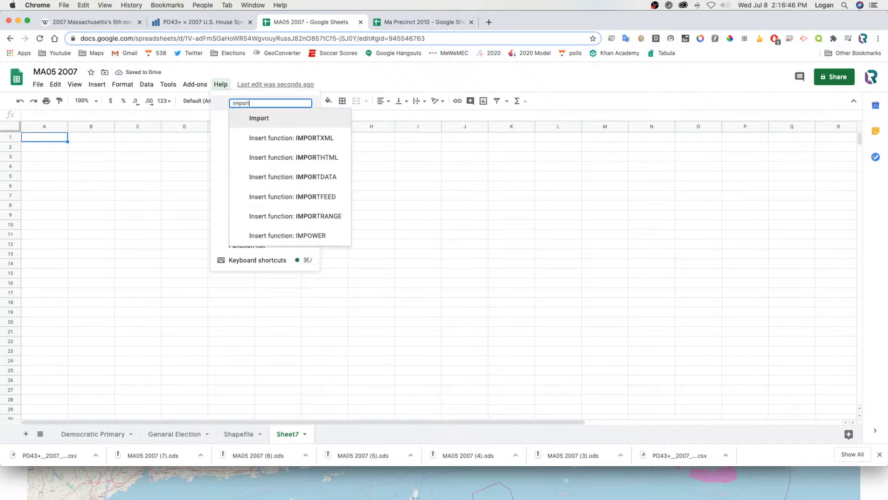
key("Return")
left_click(372, 138)
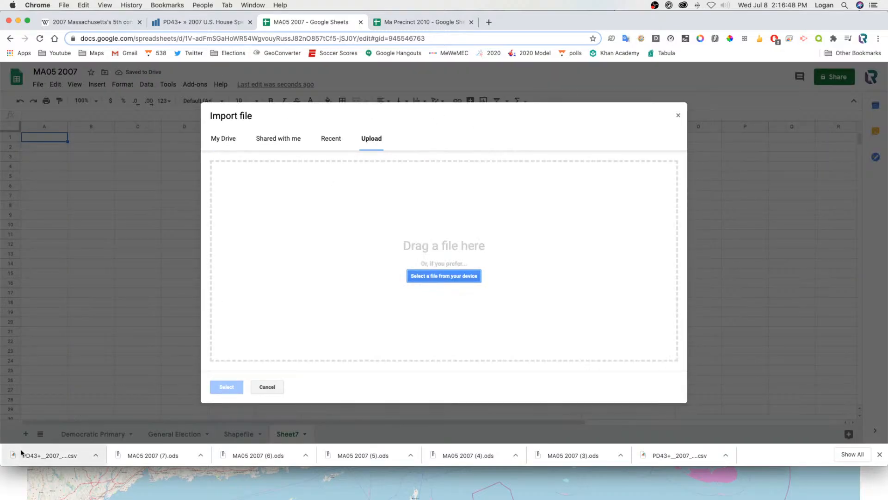
left_click_drag(46, 456, 323, 306)
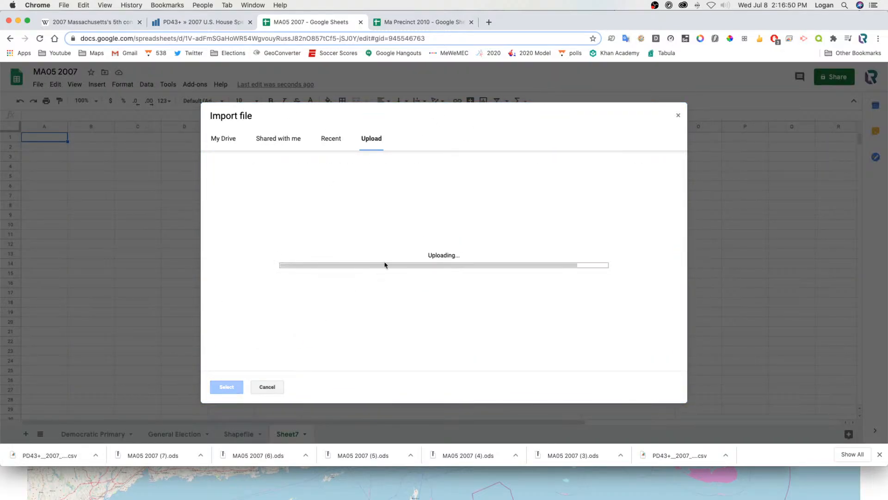
left_click(406, 221)
left_click(414, 383)
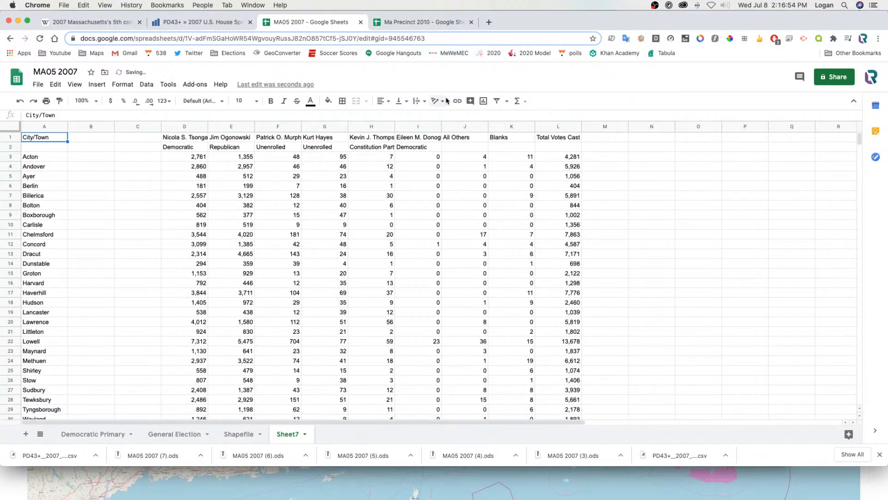
Filter the whole imported sheet, sort it by Total Votes Cast from Z to A, and remove the filter.
left_click(9, 127)
left_click(496, 100)
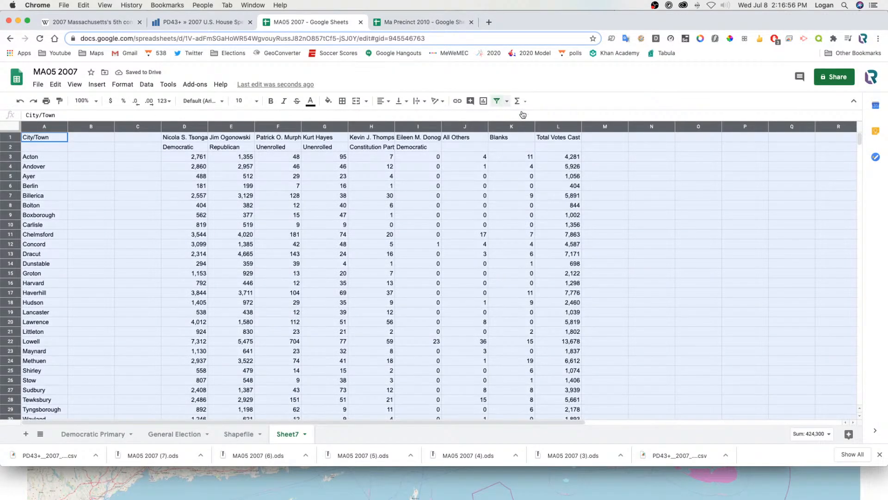
left_click(576, 137)
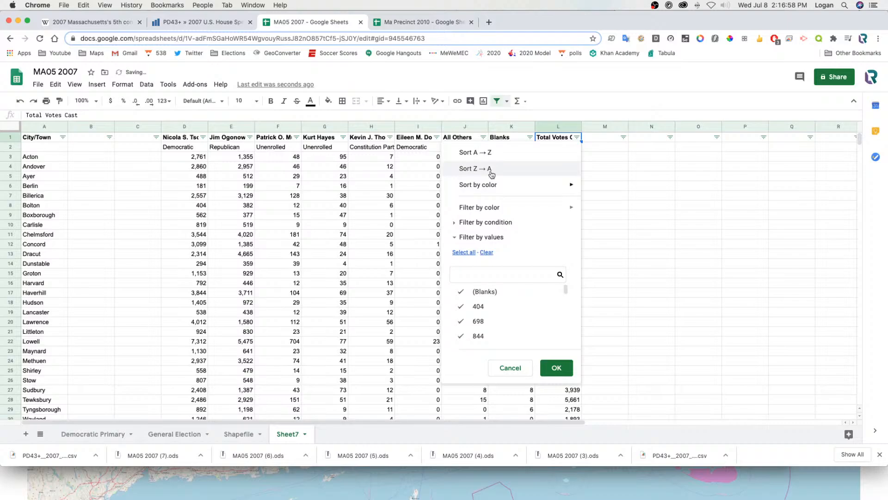
left_click(477, 169)
left_click(497, 101)
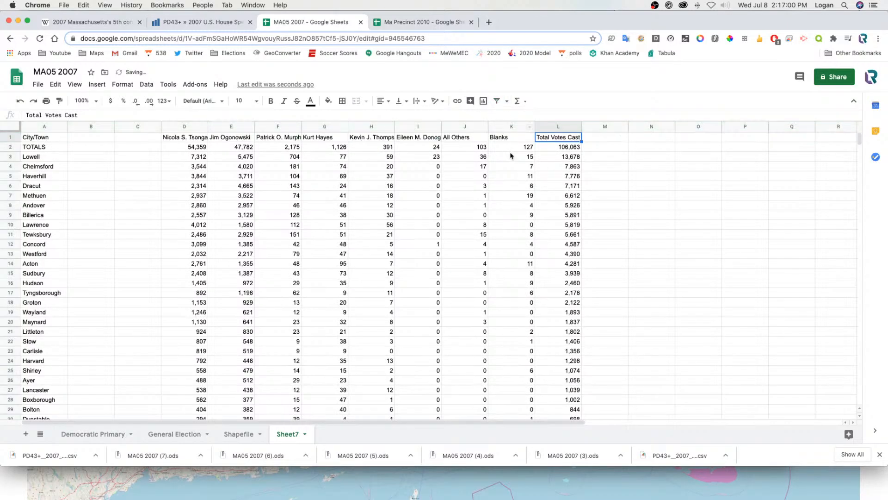
Copy the nine town names from Lowell to Tewksbury and clear the entire sheet.
left_click(570, 237)
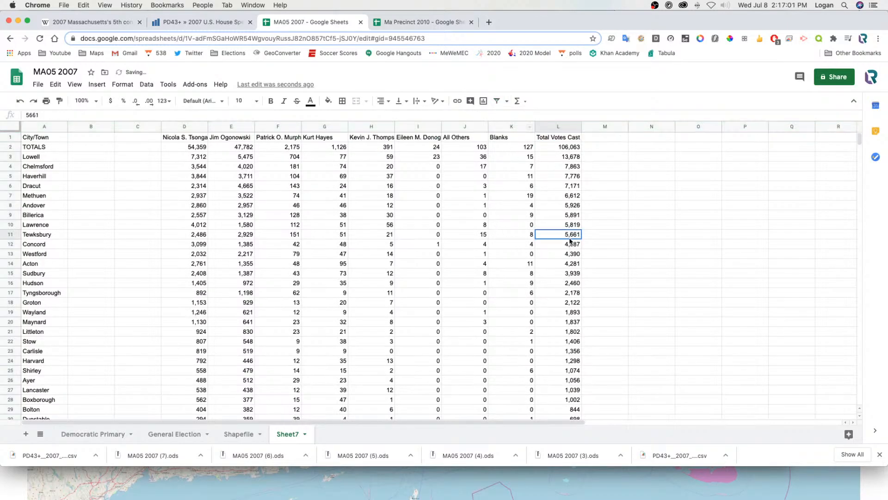
left_click(11, 234)
left_click_drag(30, 158, 41, 237)
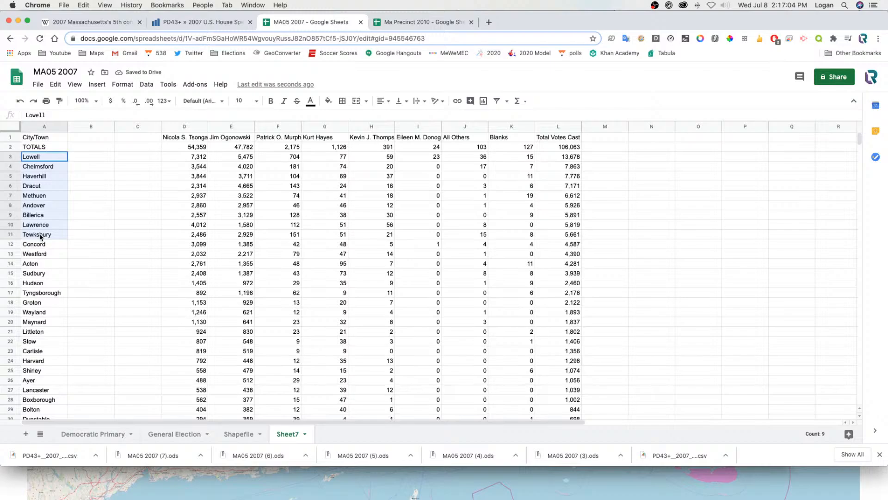
key("super+c")
key("ctrl+space")
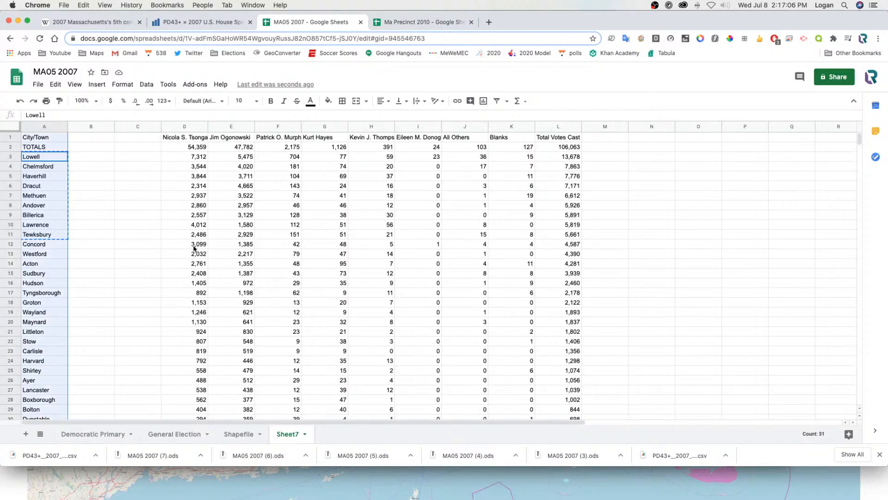
key("super+a")
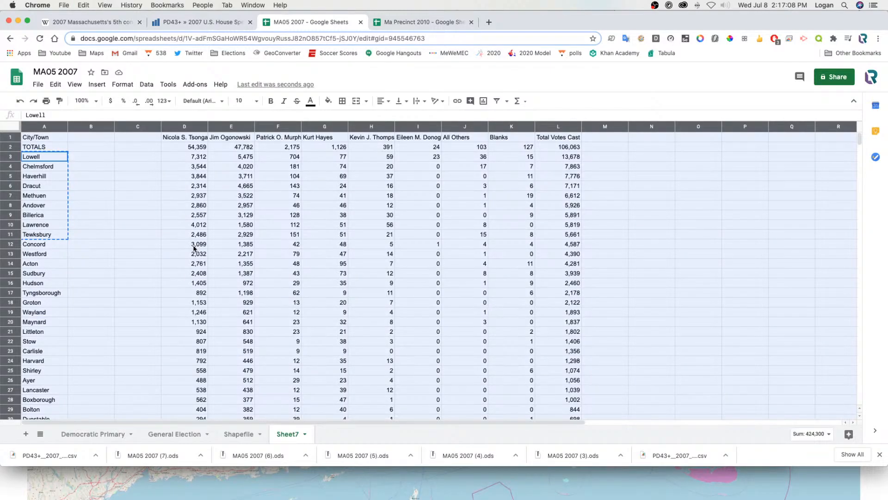
key("Delete")
Place the nine copied town names in column A starting at A2, leaving the first row empty.
key("super+Up")
key("super+v")
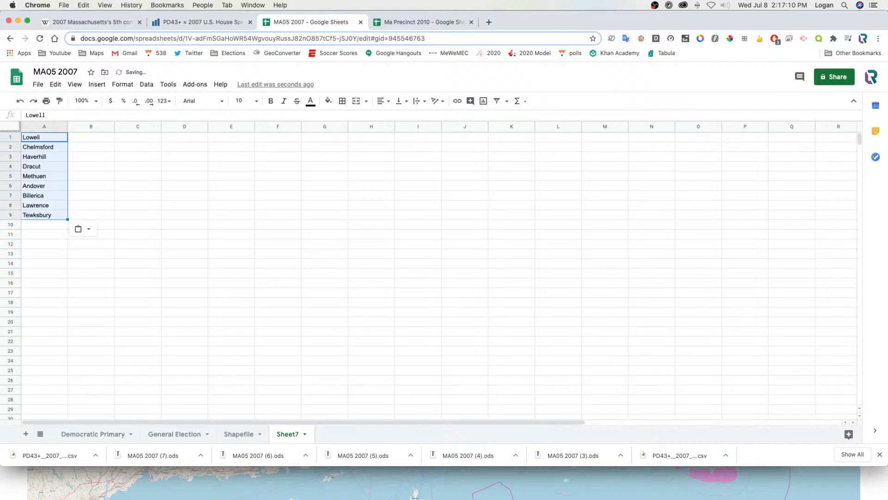
left_click(133, 196)
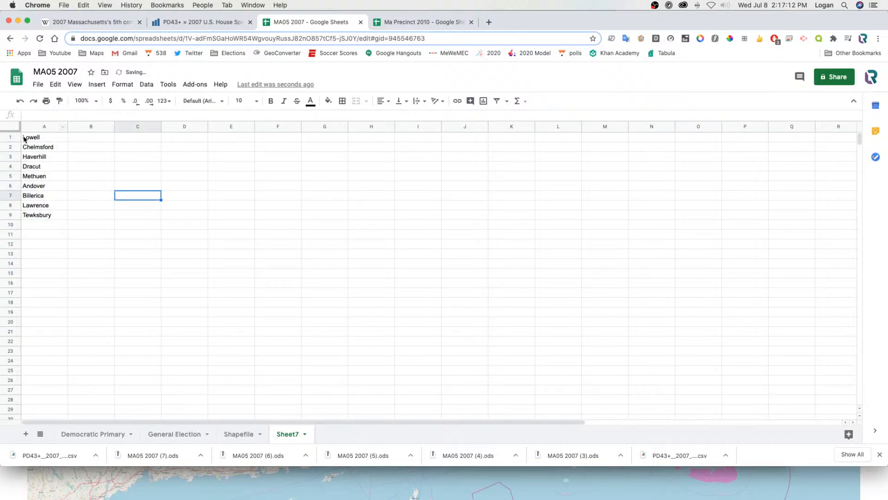
key("super+z")
left_click(34, 146)
key("super+v")
left_click(91, 156)
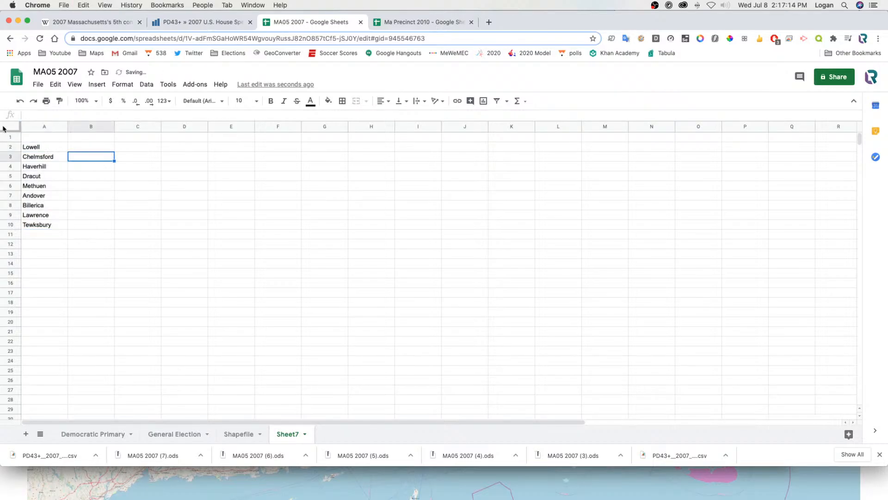
Filter the sheet, sort the town names in column A from A to Z, and remove the filter.
left_click(4, 128)
left_click(497, 100)
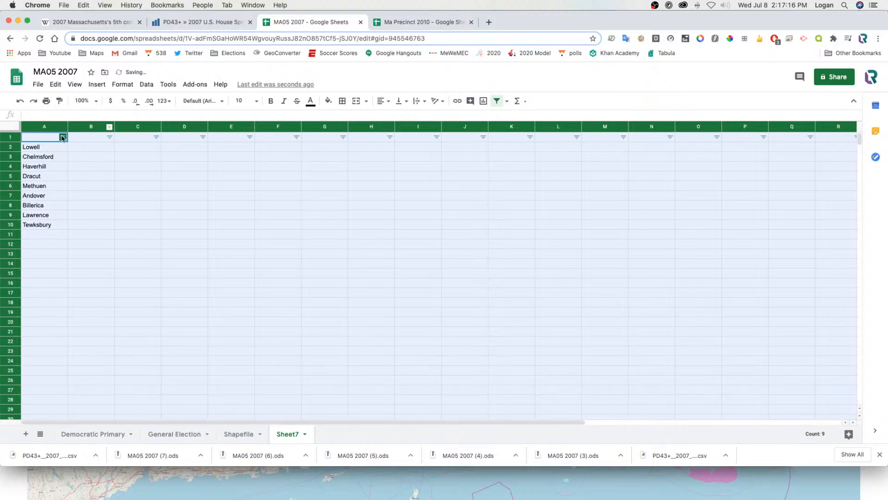
left_click(63, 137)
left_click(92, 152)
left_click(497, 101)
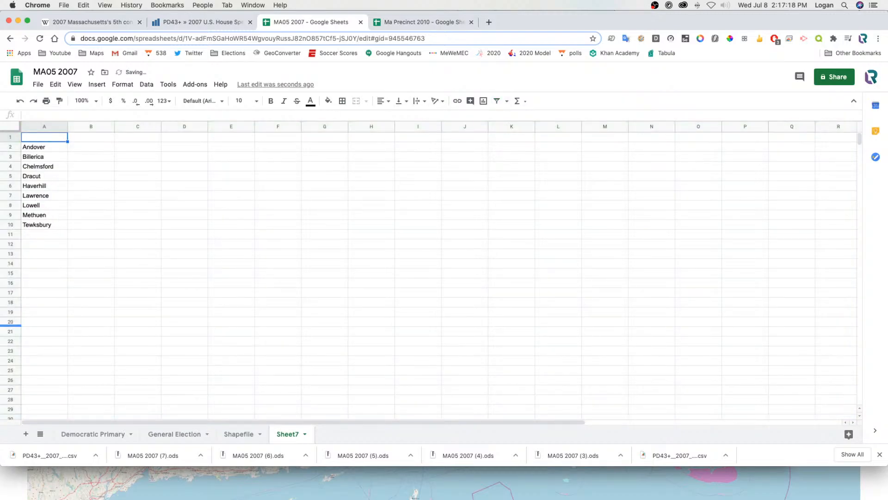
Switch to QGIS, duplicate the Towns layer, and enable editing on the Towns copy layer.
key("super+Tab")
left_click_drag(116, 17, 162, 14)
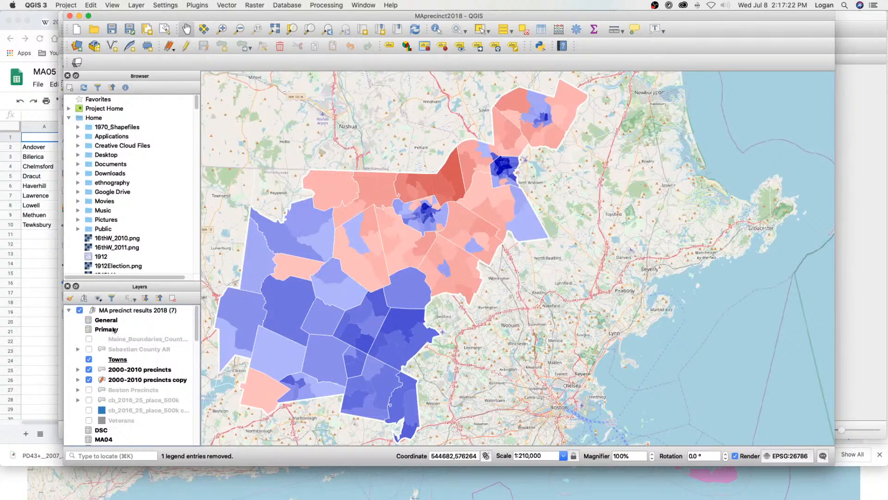
left_click(127, 362)
right_click(127, 362)
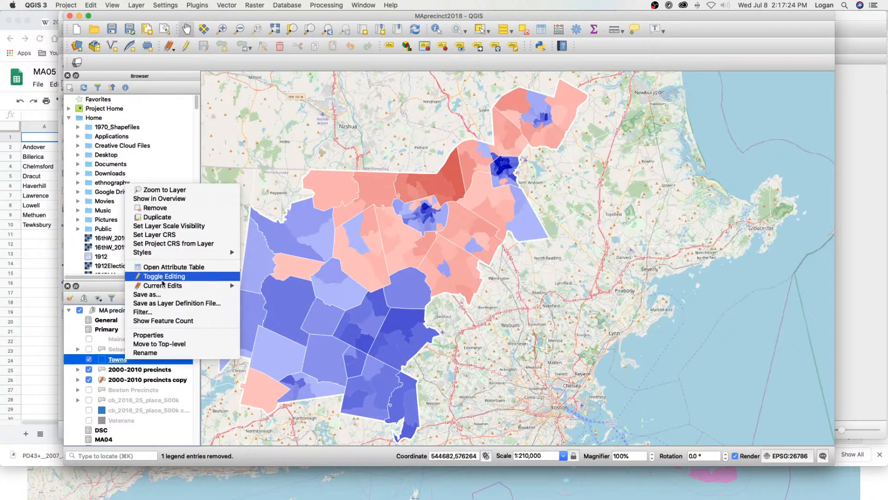
left_click(164, 218)
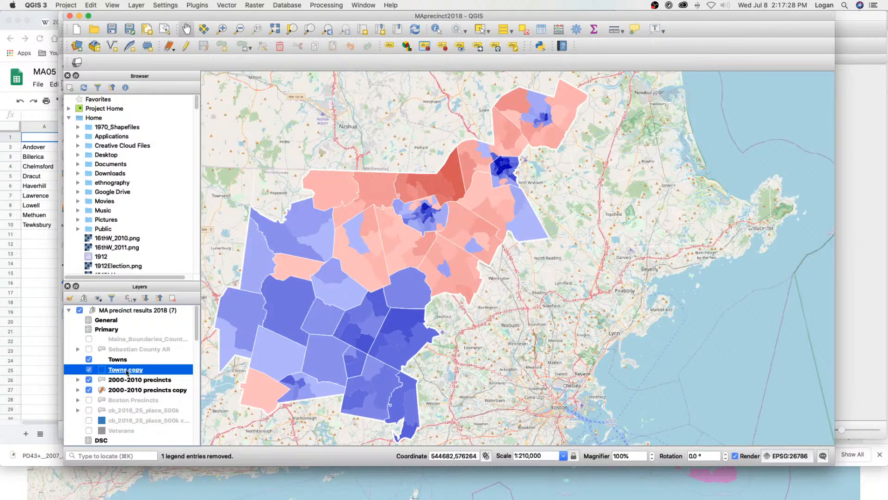
right_click(128, 372)
left_click(153, 283)
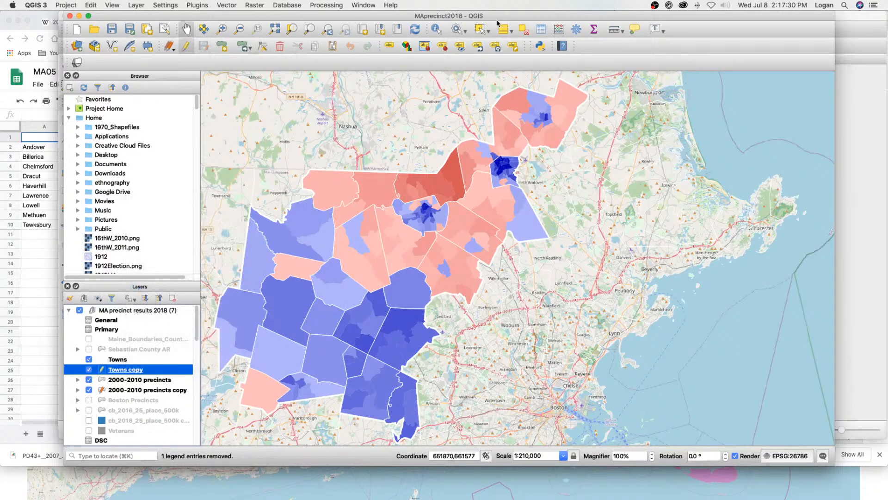
Sort the Towns copy attribute table by TOWN and delete the rows from Abington through Amherst.
left_click(541, 29)
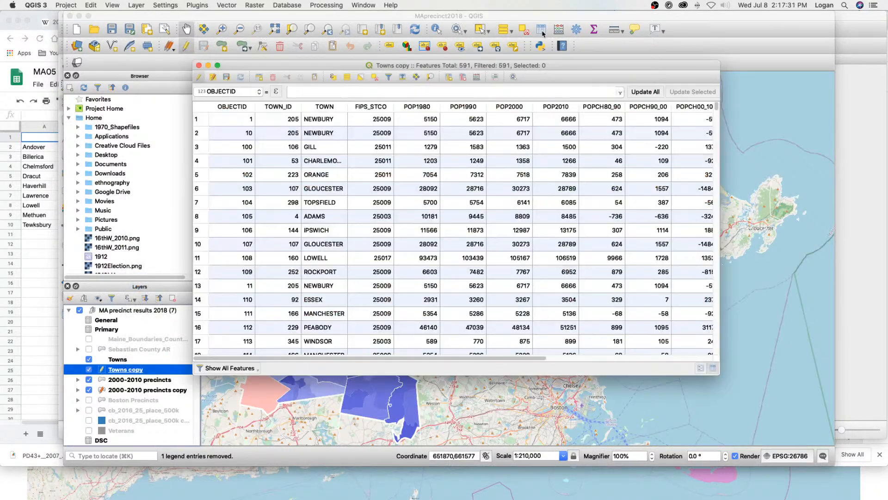
left_click(321, 106)
left_click(197, 119)
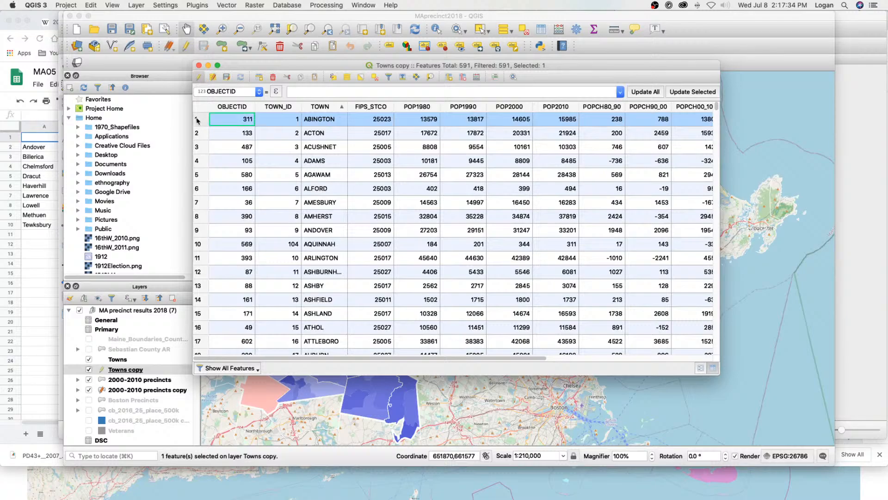
left_click(197, 218, "shift")
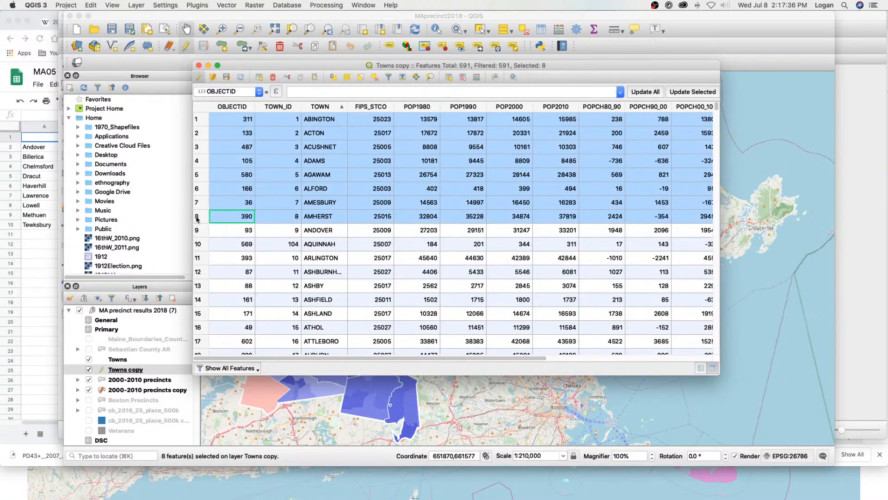
key("Delete")
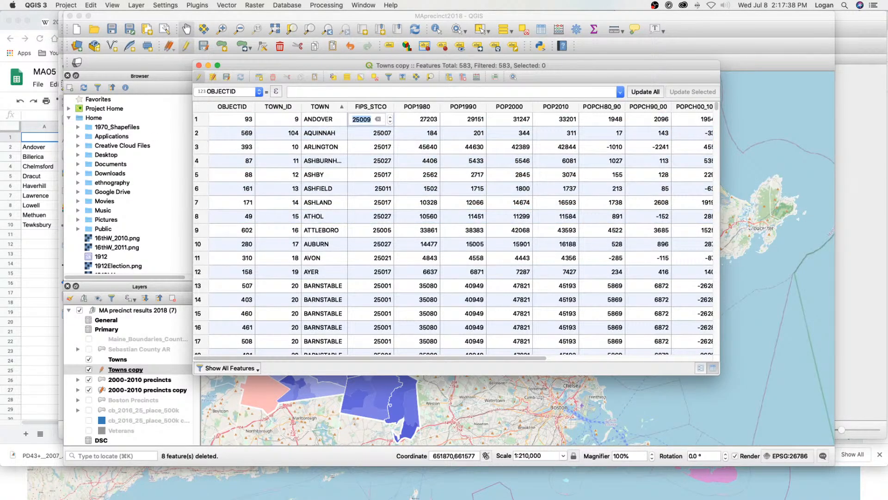
Delete the rows from Aquinnah through Beverly in the Towns copy attribute table.
left_click(196, 134)
left_click(196, 134)
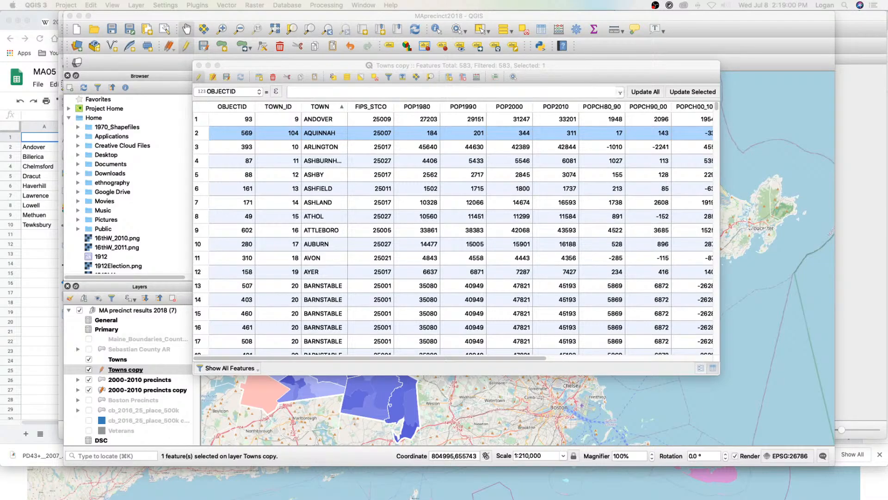
left_click(197, 133)
left_click_drag(716, 107, 717, 119)
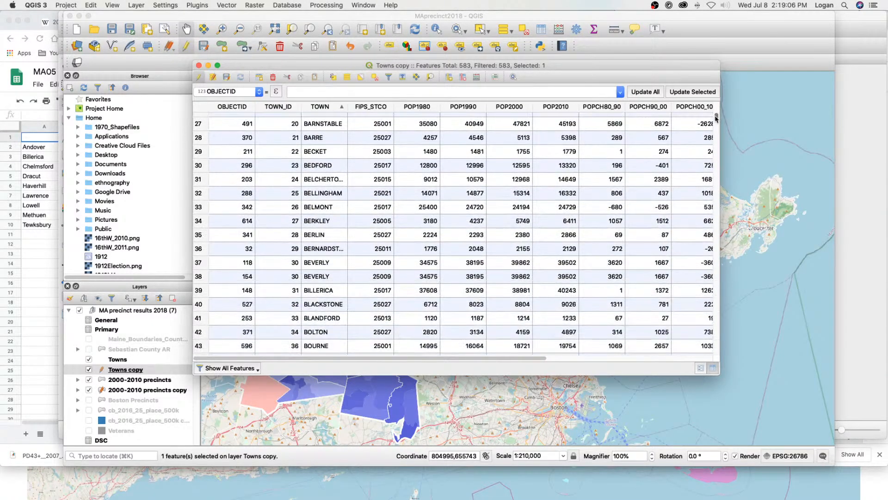
left_click(200, 276, "shift")
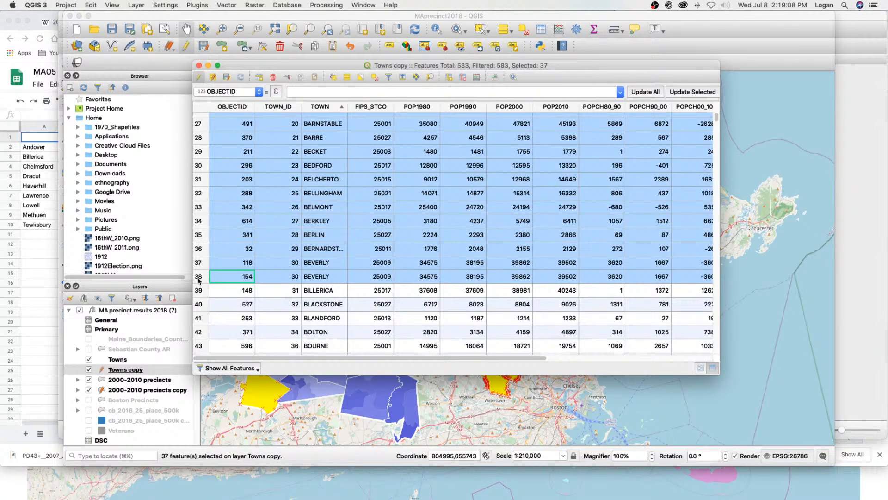
key("Delete")
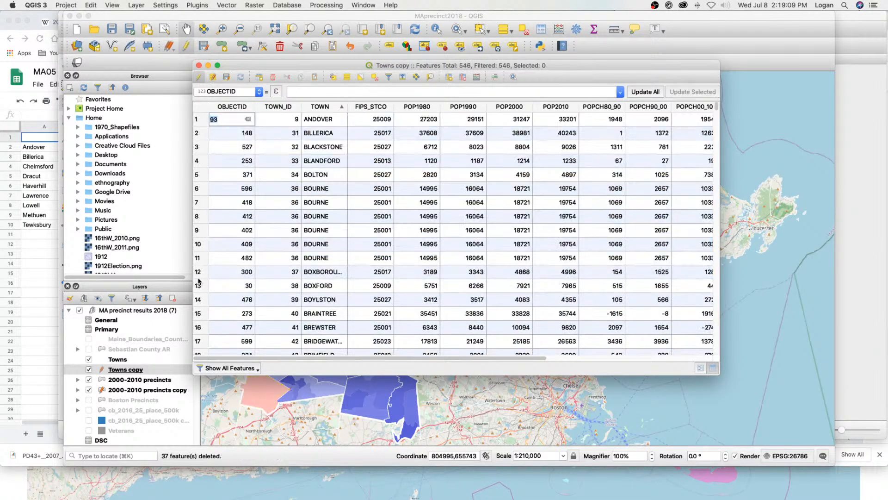
Delete the rows from Blackstone through Chatham in the Towns copy attribute table.
left_click(200, 147)
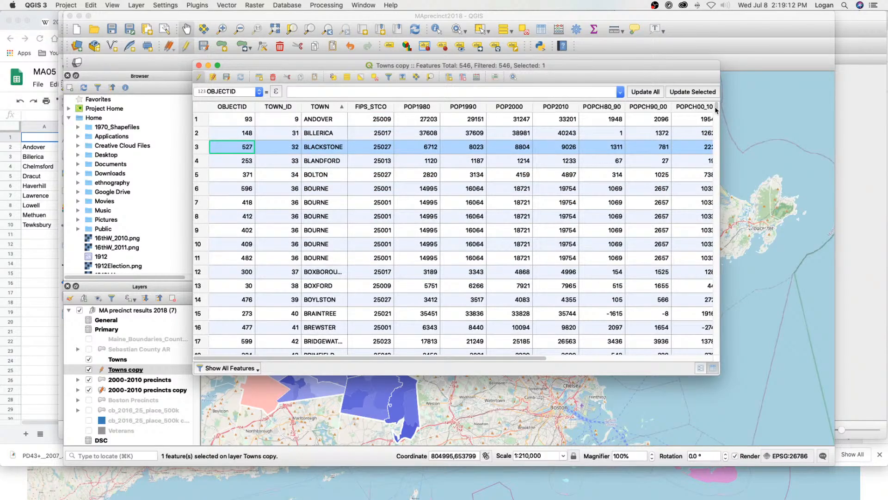
left_click(715, 119)
scroll(716, 120, "down", 5)
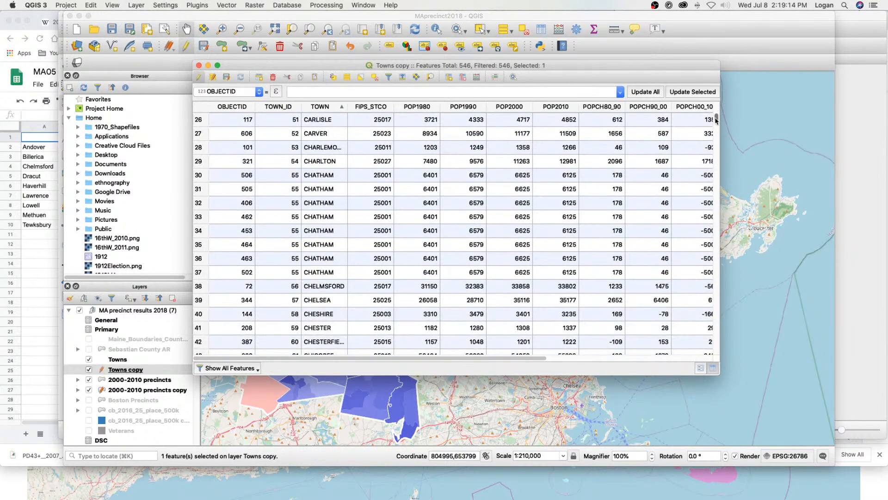
left_click(198, 231, "shift")
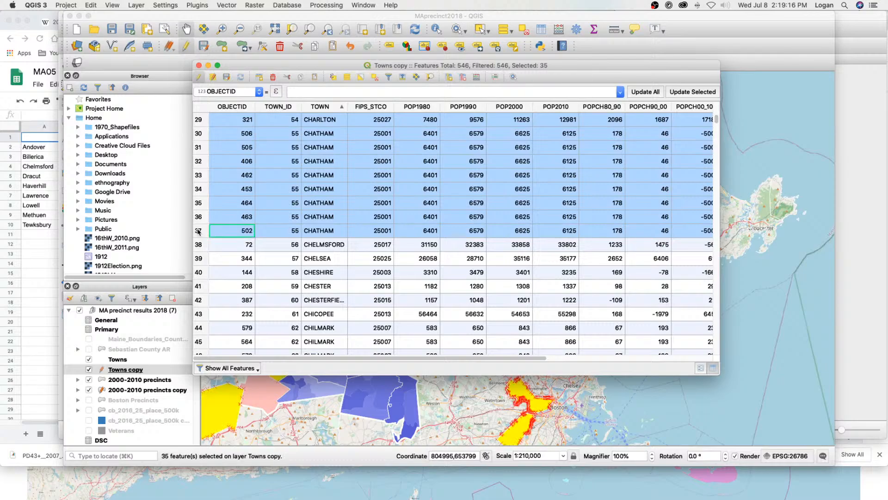
key("Delete")
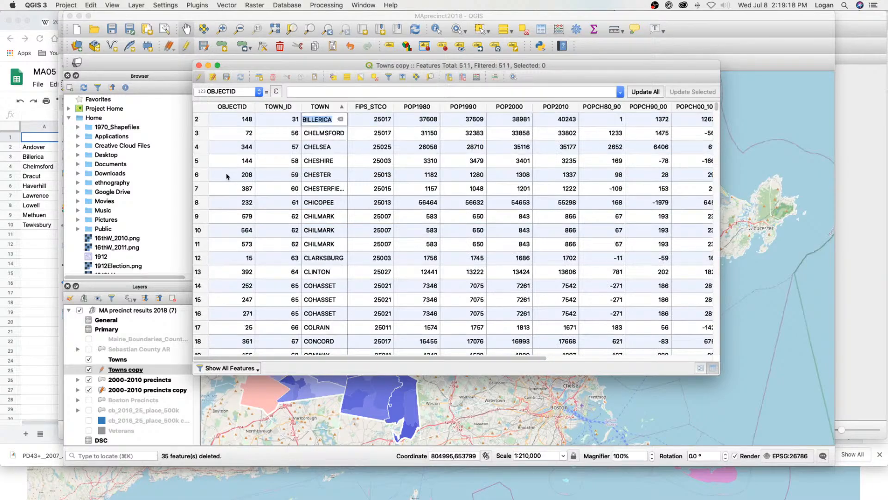
Delete the rows from Chelsea through Dover in the Towns copy attribute table.
left_click(197, 148)
scroll(716, 114, "down", 5)
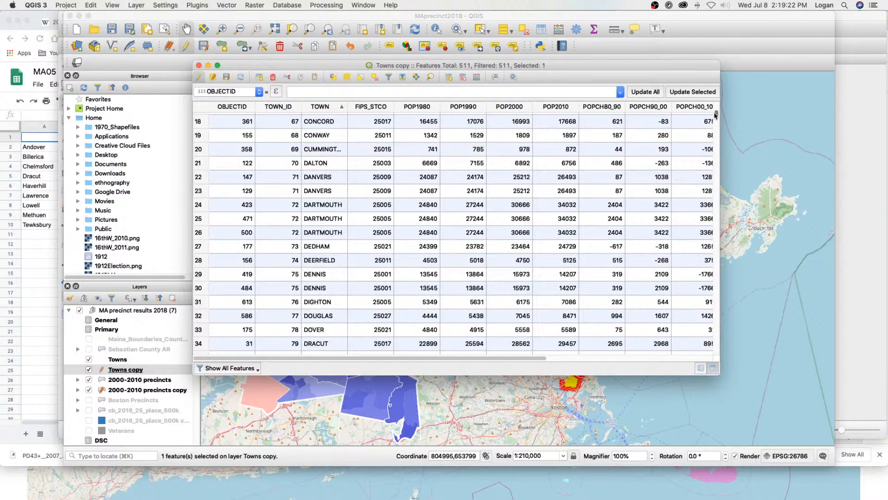
scroll(716, 115, "down", 1)
left_click(198, 304, "shift")
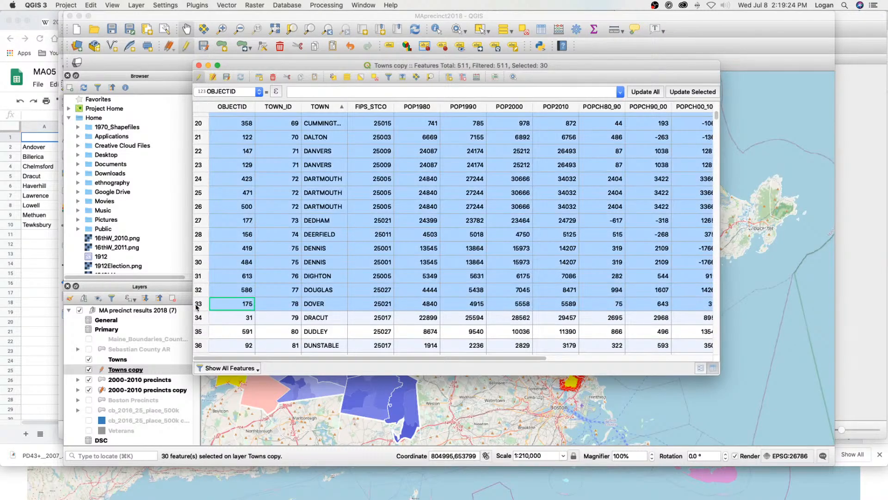
key("Delete")
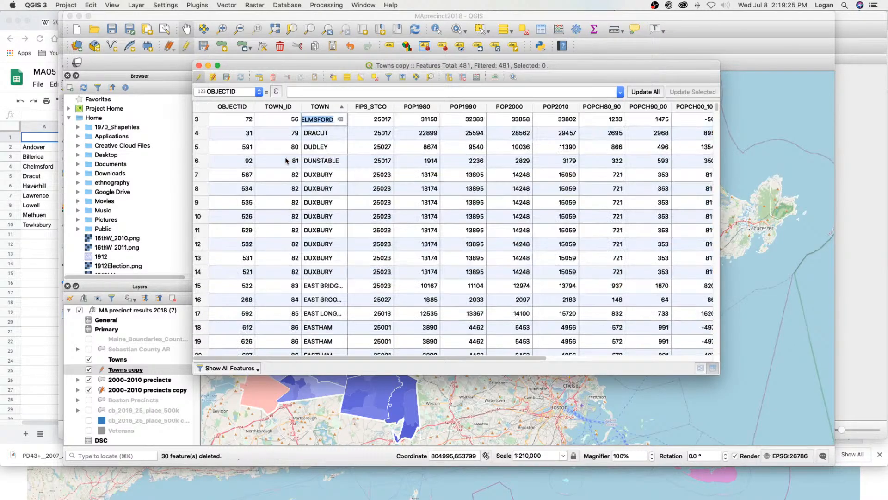
Delete the rows from Dudley through Hatfield in the Towns copy attribute table.
left_click(196, 147)
scroll(717, 111, "down", 2)
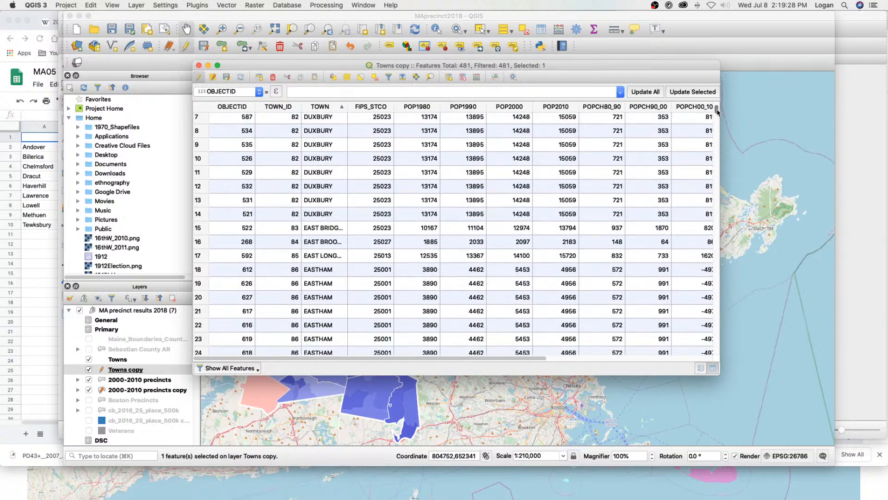
left_click_drag(717, 112, 716, 174)
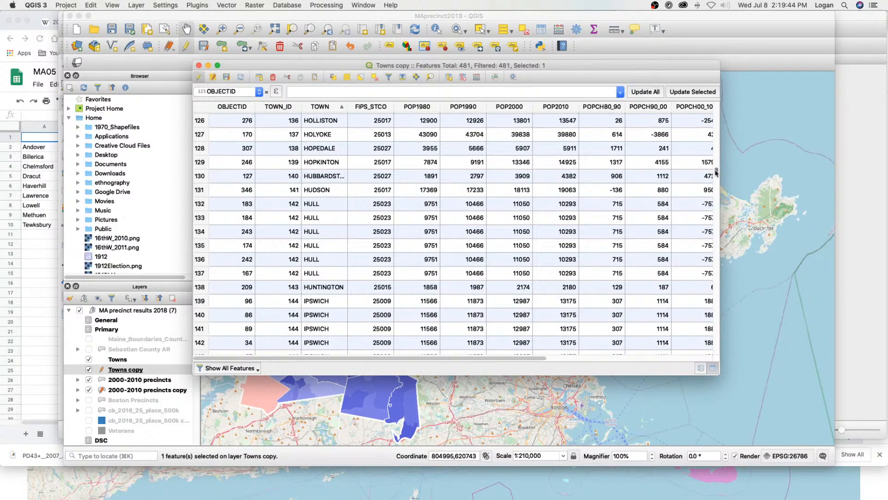
left_click_drag(715, 172, 697, 158)
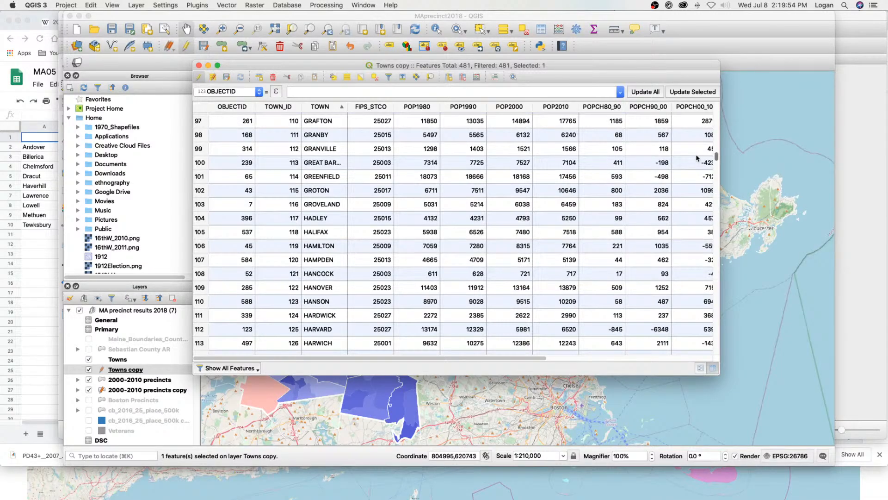
left_click_drag(697, 158, 697, 160)
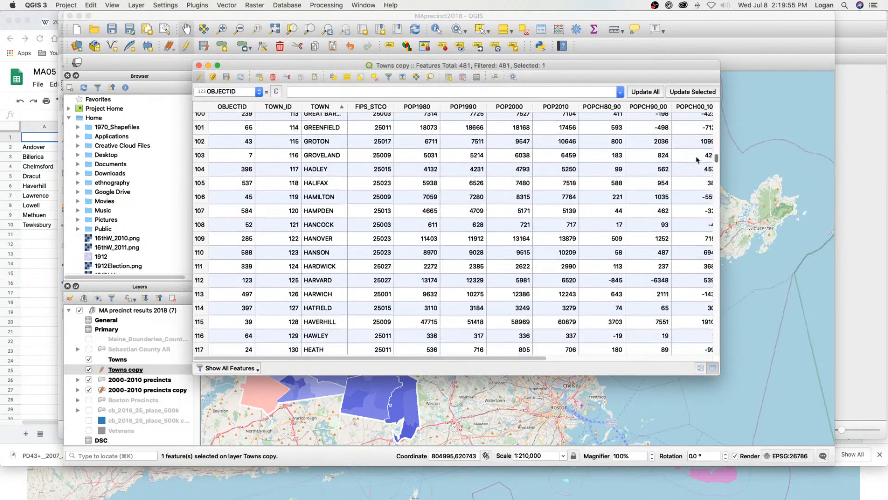
left_click(195, 307, "shift")
key("Delete")
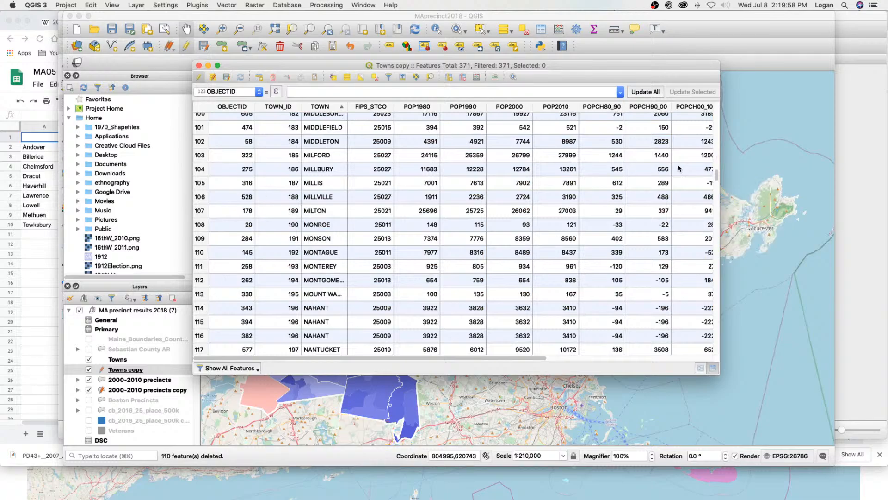
Delete the rows from Hawley through Lanesborough in the Towns copy attribute table.
scroll(679, 168, "up", 20)
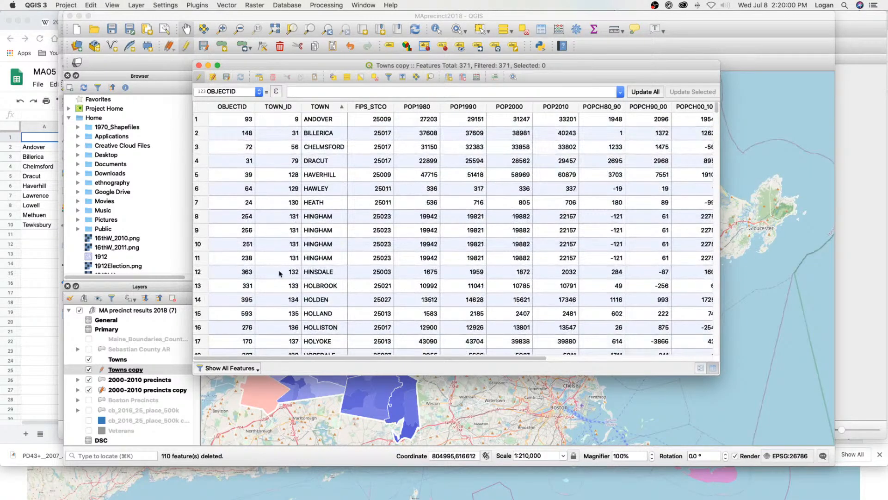
left_click(202, 189)
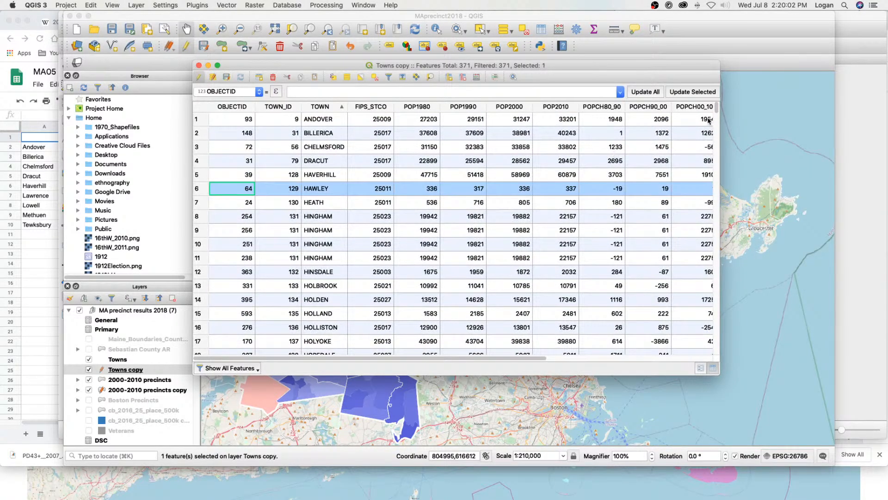
scroll(708, 120, "down", 10)
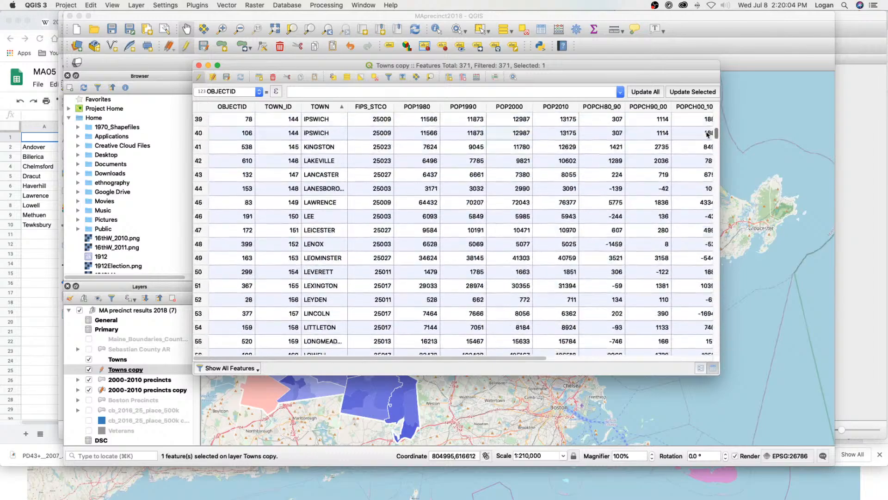
scroll(707, 134, "up", 1)
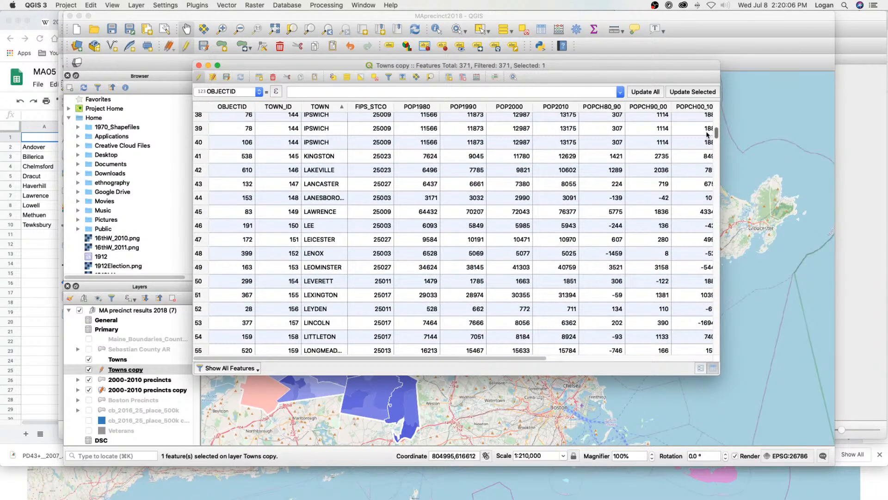
left_click(199, 197, "shift")
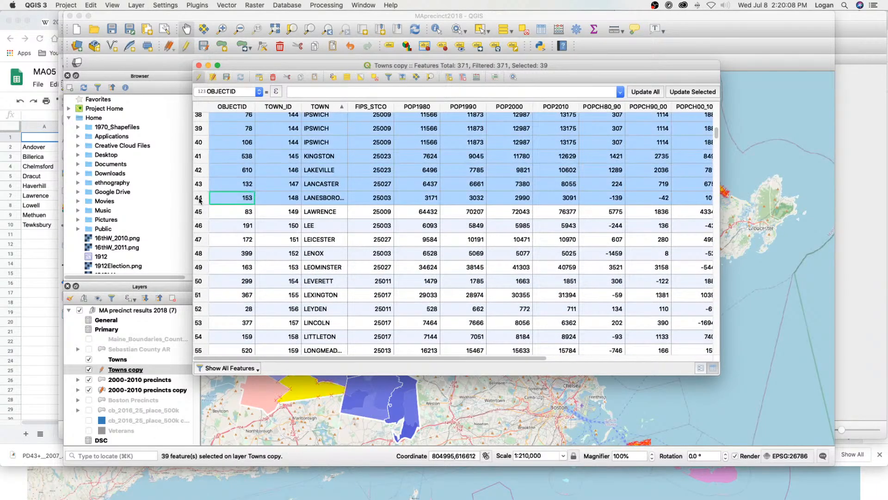
key("Delete")
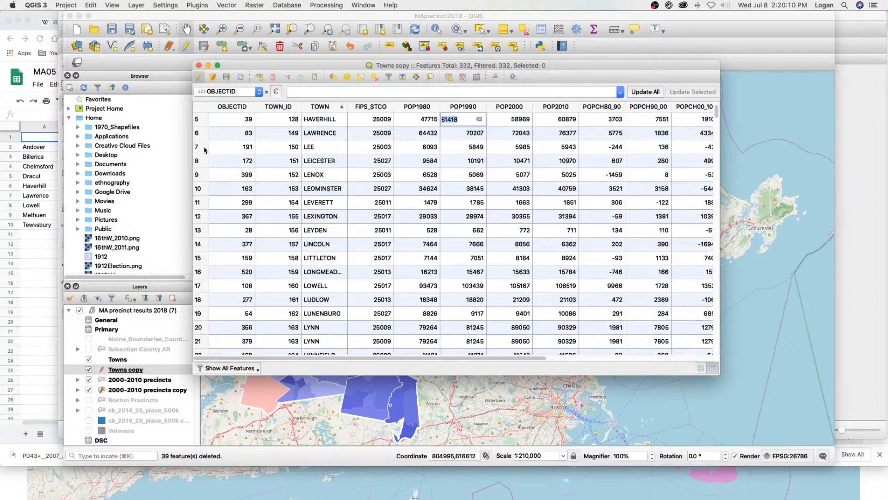
Delete the rows from Lee through Longmeadow in the Towns copy attribute table.
left_click(197, 148)
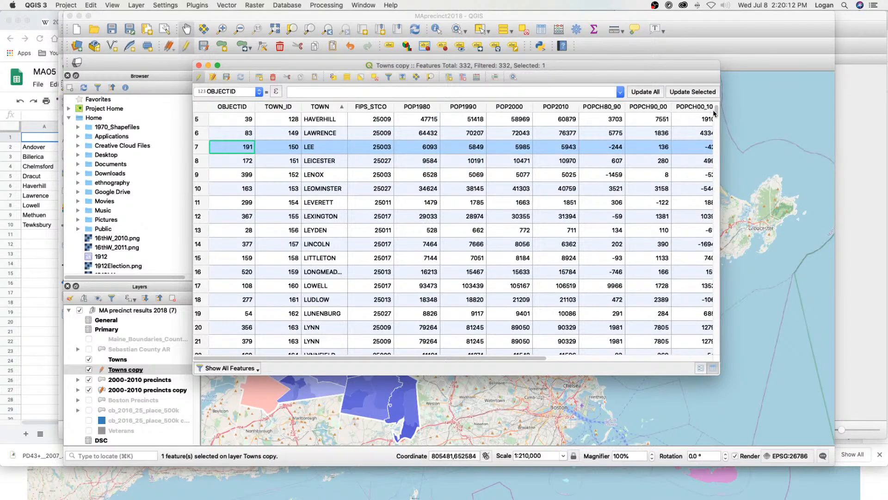
mouse_move(715, 113)
left_mouse_down()
mouse_move(715, 121)
mouse_move(715, 113)
left_mouse_up()
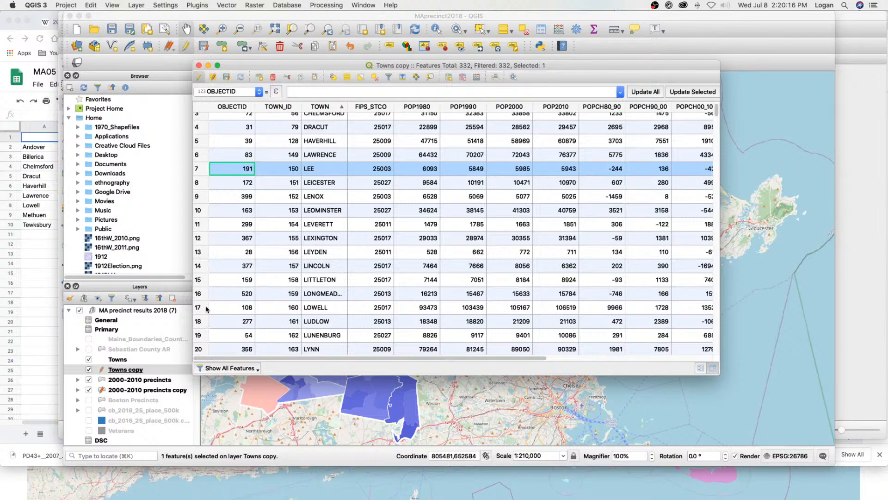
left_click(198, 293, "shift")
key("Delete")
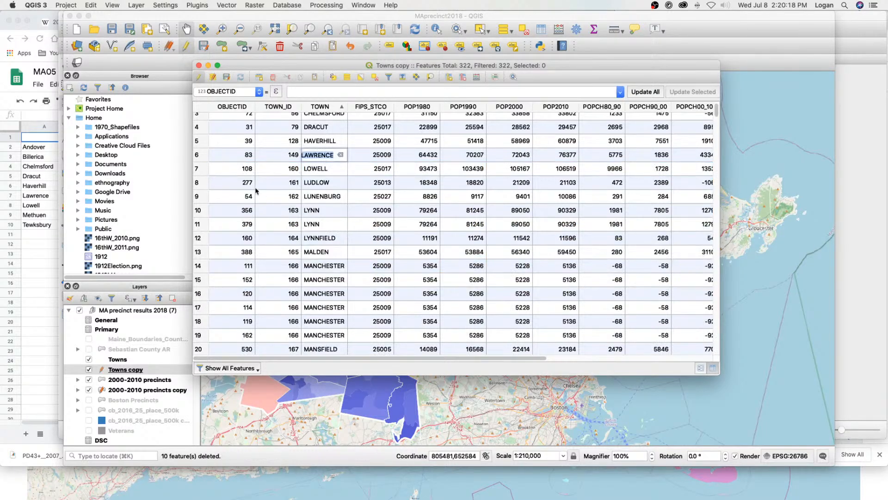
Delete the rows from Ludlow through Merrimac in the Towns copy attribute table.
left_click(196, 183)
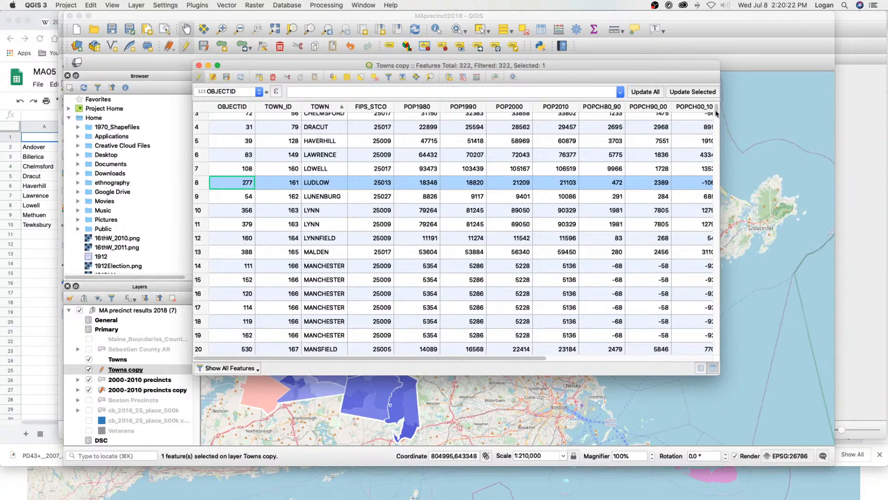
scroll(710, 137, "down", 10)
scroll(710, 137, "down", 2)
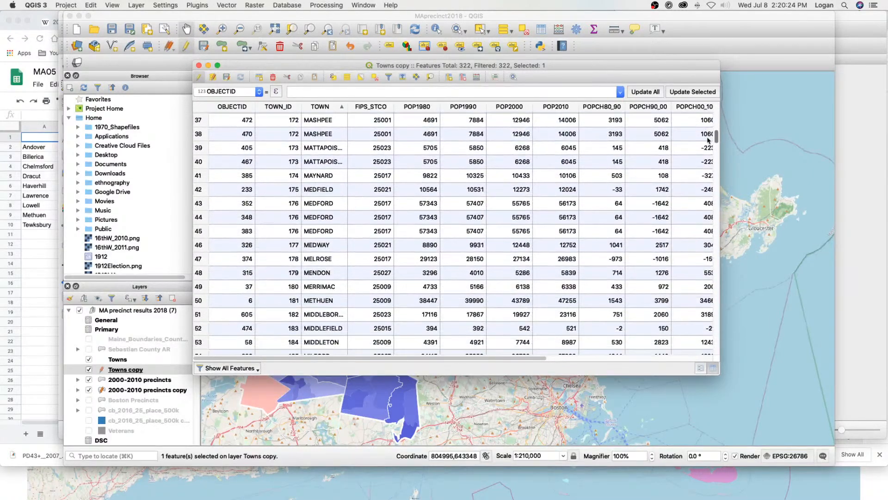
scroll(708, 140, "down", 3)
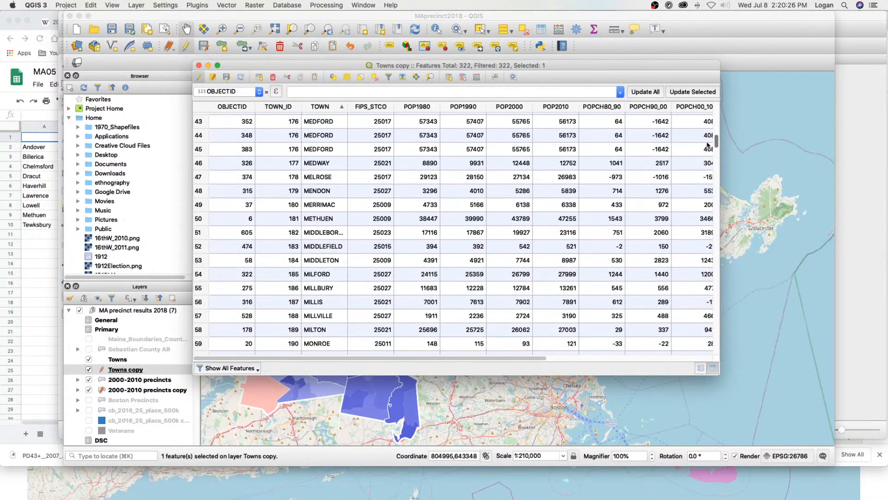
left_click(200, 182, "shift")
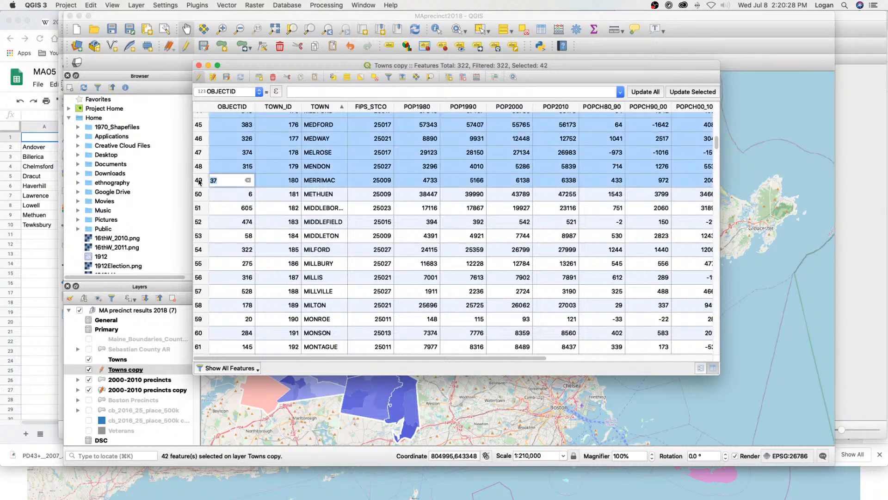
key("Delete")
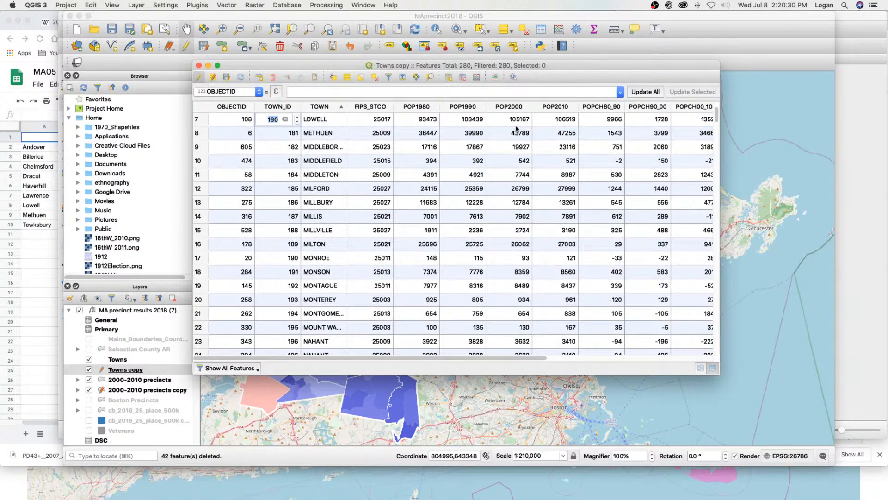
Delete the rows from Middleborough through Templeton in the Towns copy attribute table.
left_click_drag(716, 117, 715, 103)
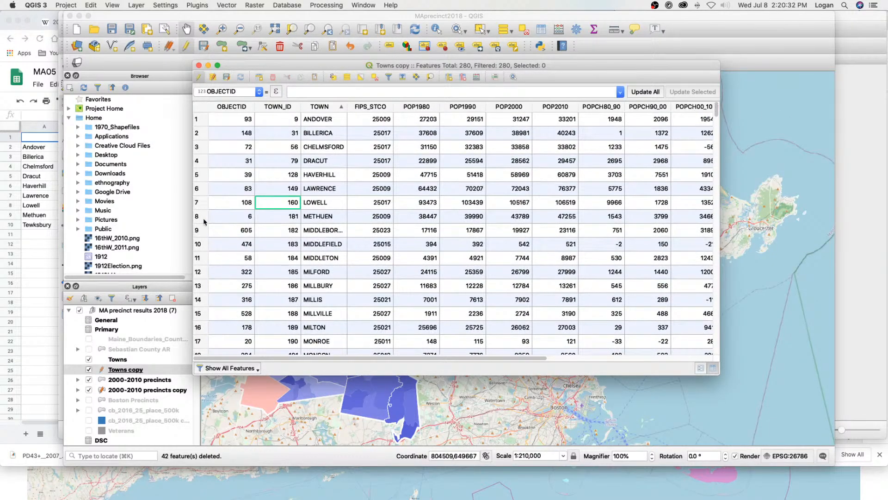
left_click(198, 233)
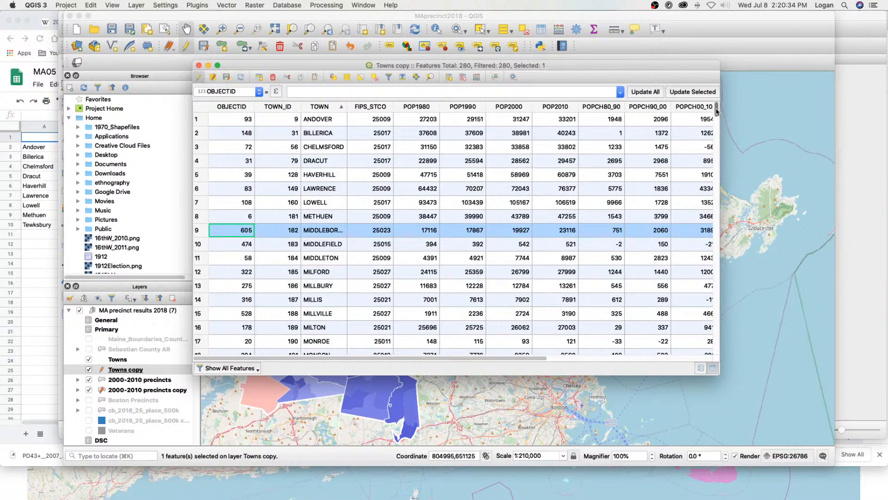
left_click_drag(716, 110, 660, 282)
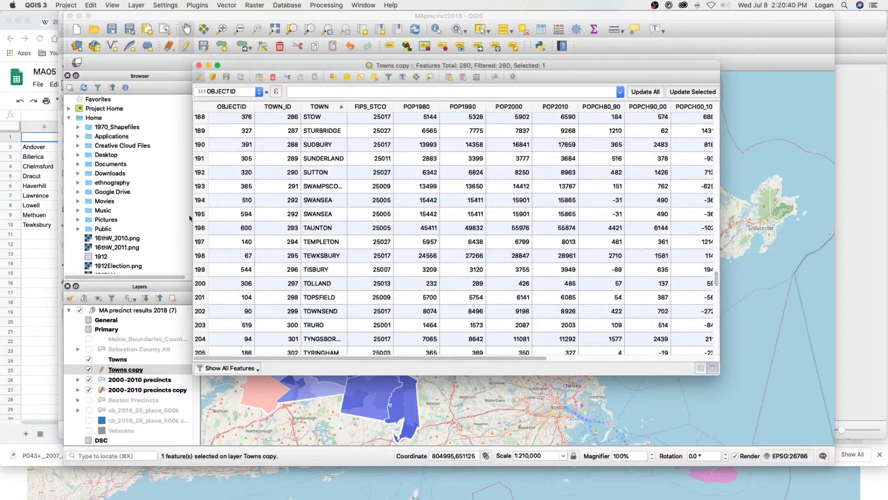
left_click(199, 244, "shift")
key("Delete")
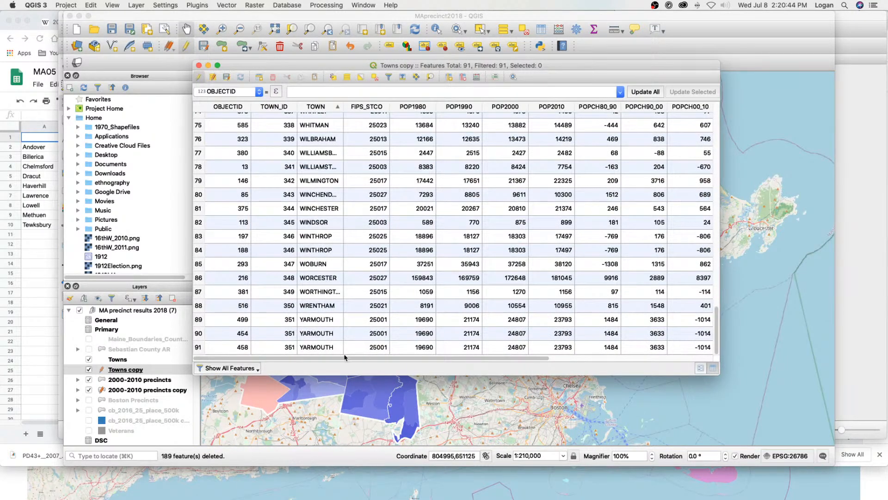
Delete the rows from Tisbury through Yarmouth in the Towns copy attribute table and close the table.
left_click(198, 347)
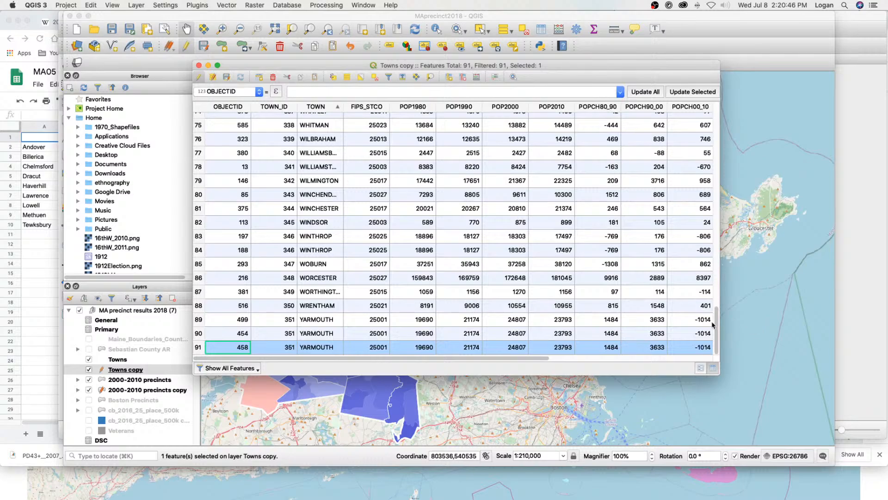
scroll(700, 237, "up", 2)
scroll(700, 237, "up", 20)
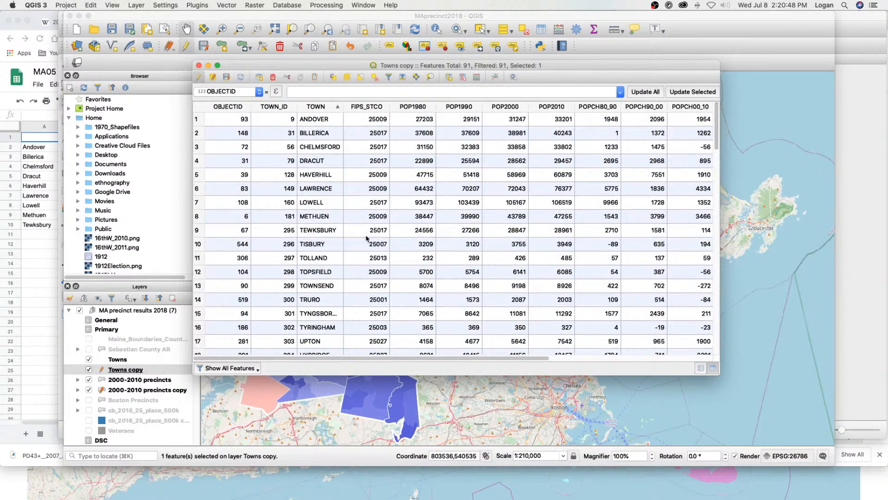
left_click(198, 244, "shift")
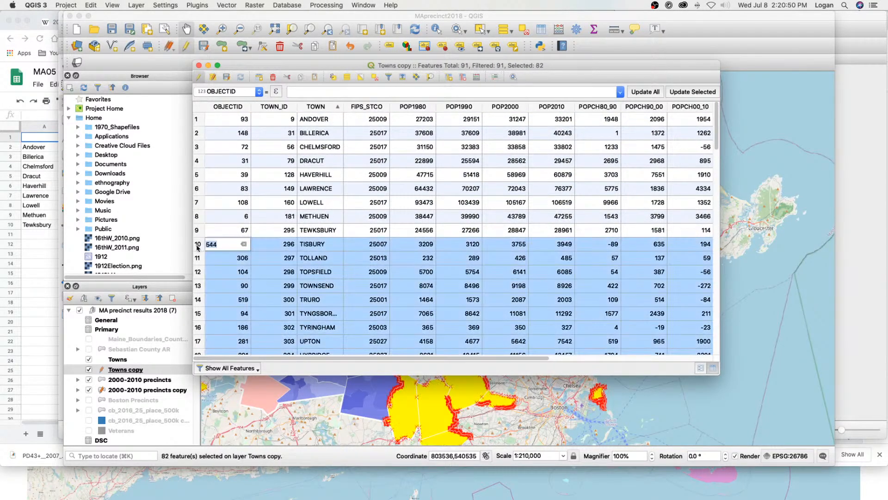
key("Delete")
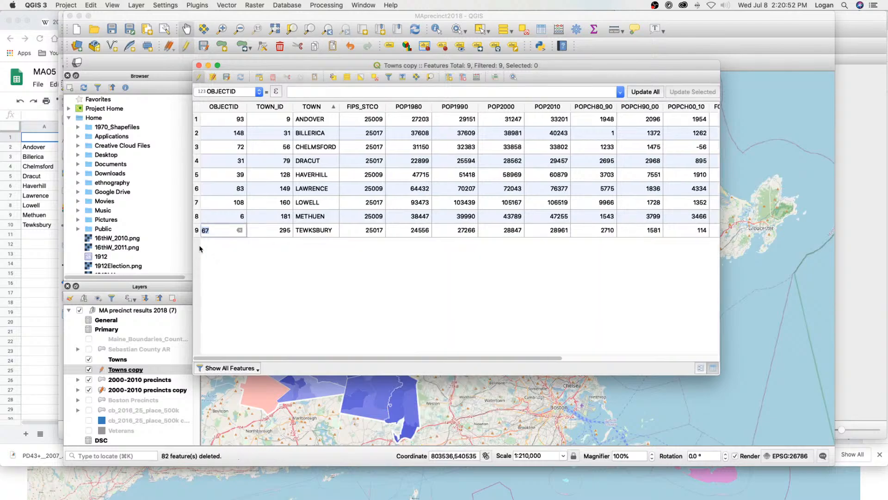
left_click(199, 65)
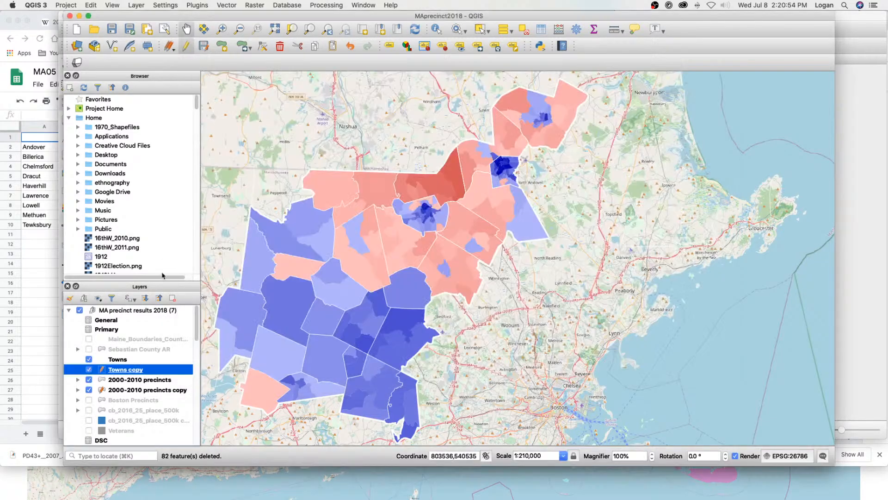
Turn on labels for the Towns copy layer, labelling each town with its TOWN field.
left_click(391, 5)
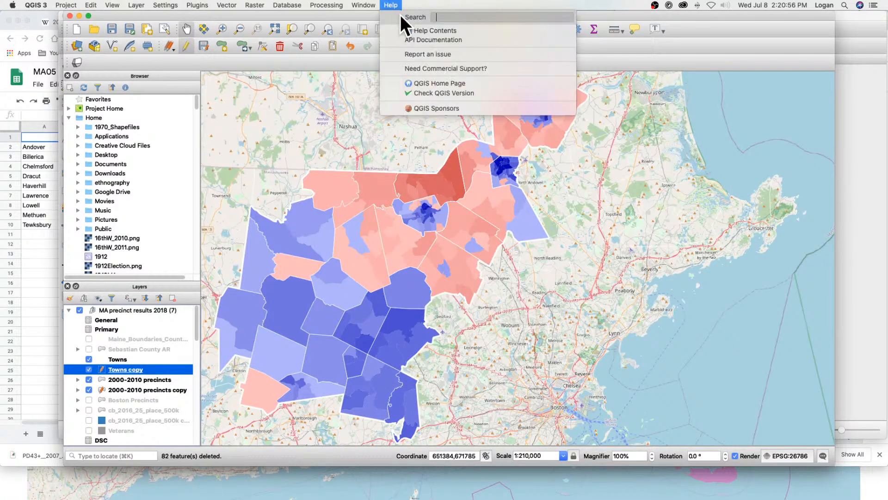
type("labels")
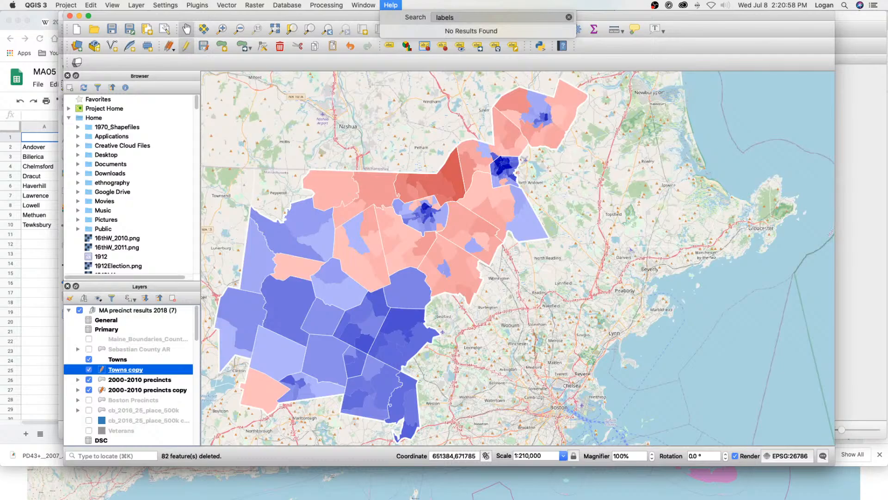
key("BackSpace")
key("Down")
key("Down")
key("Down")
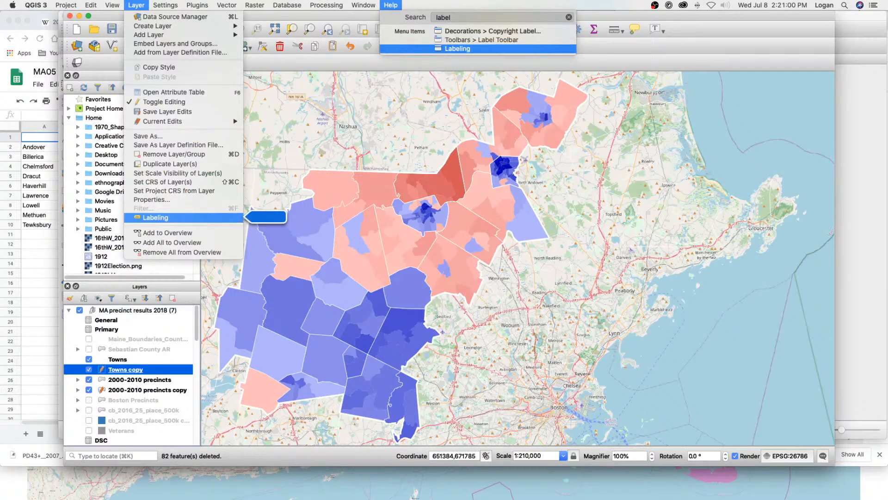
key("Return")
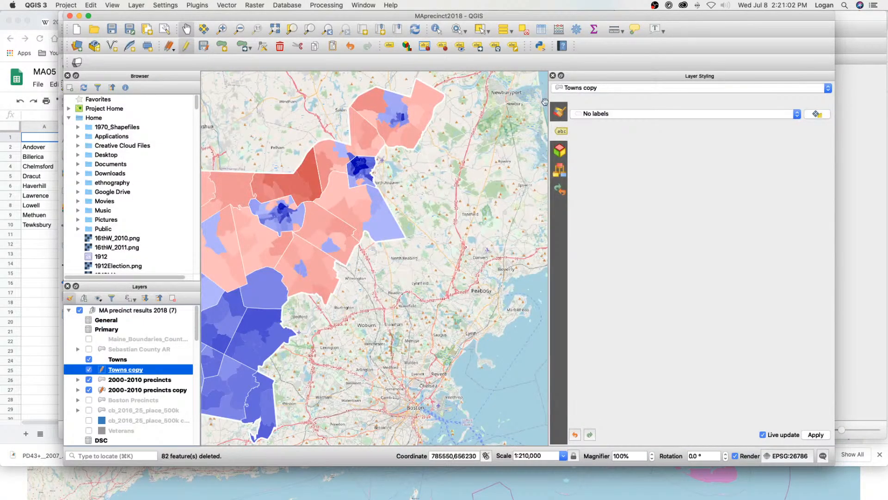
left_click(602, 114)
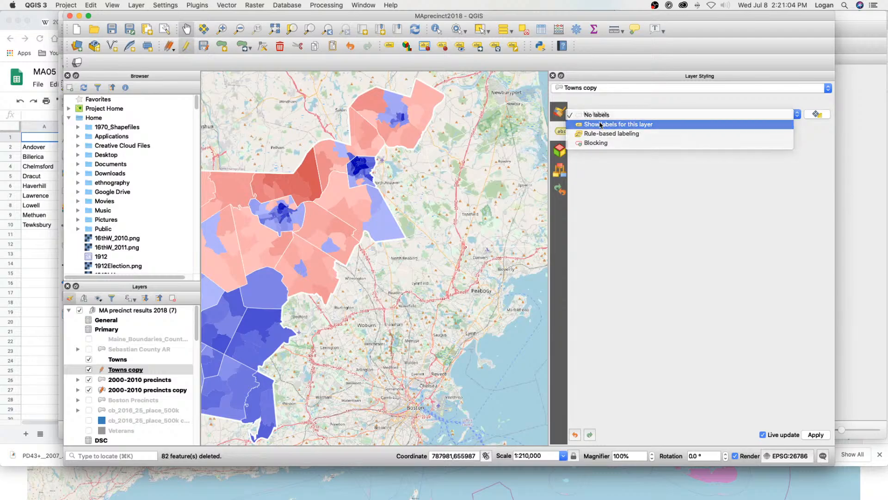
left_click(600, 124)
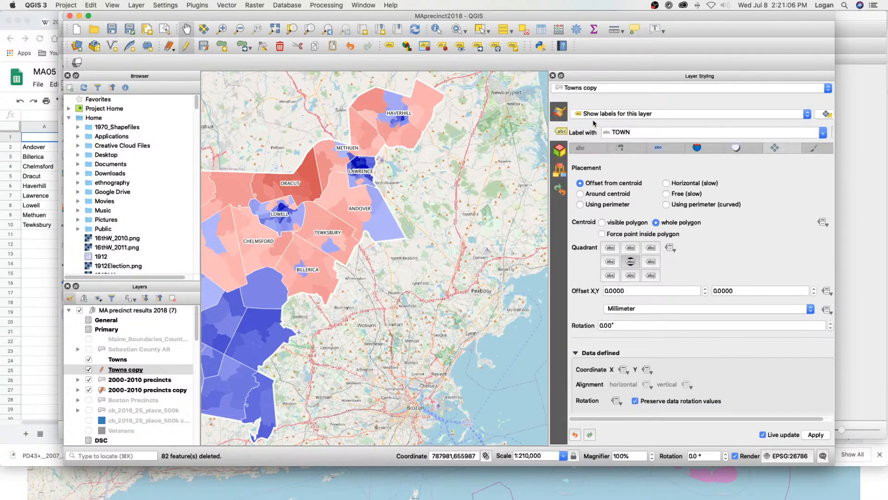
Switch to the 2007MA05 layout and update the map preview to include the town labels.
left_click(841, 167)
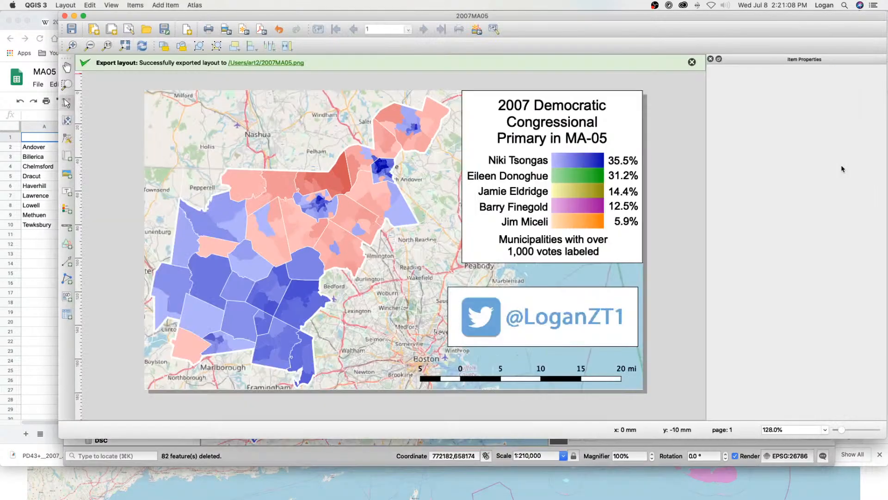
left_click(370, 199)
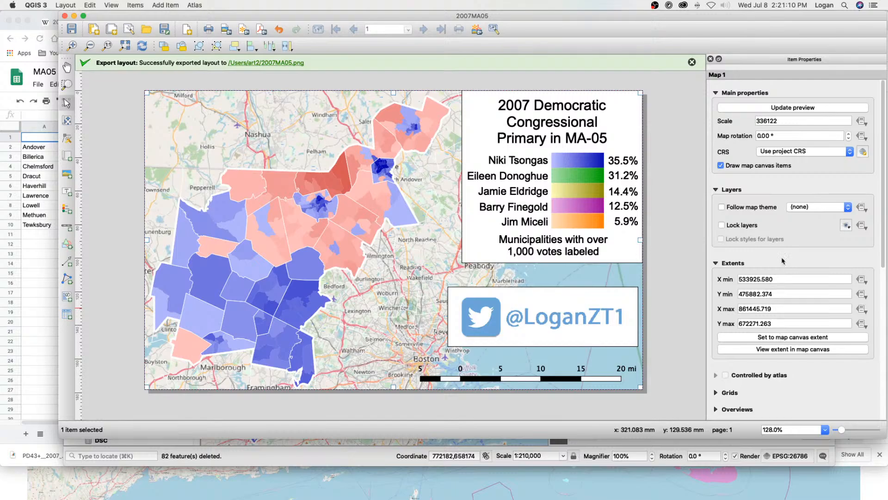
left_click(776, 107)
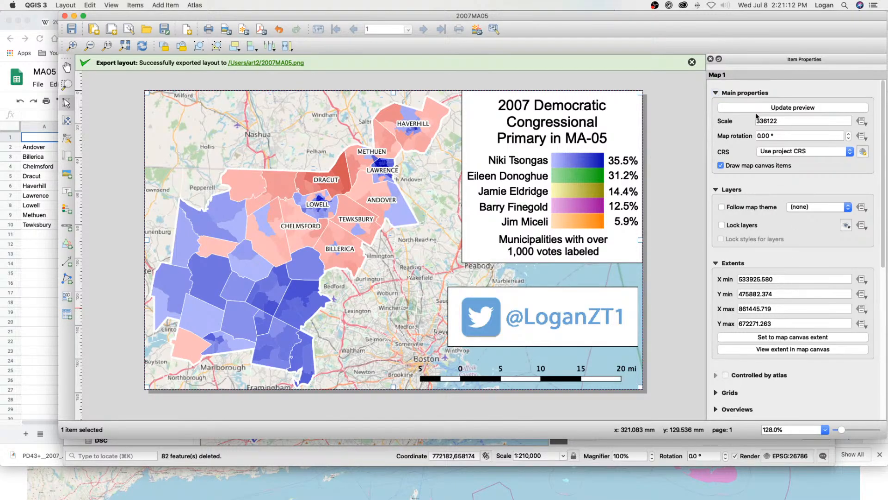
left_click(688, 172)
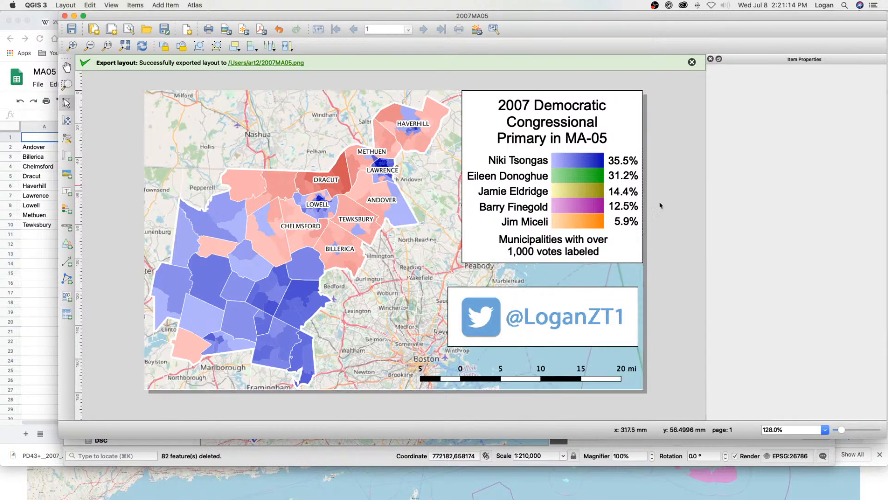
Change the legend note to read "Municipalities with over 5,000 votes labeled".
left_click(546, 252)
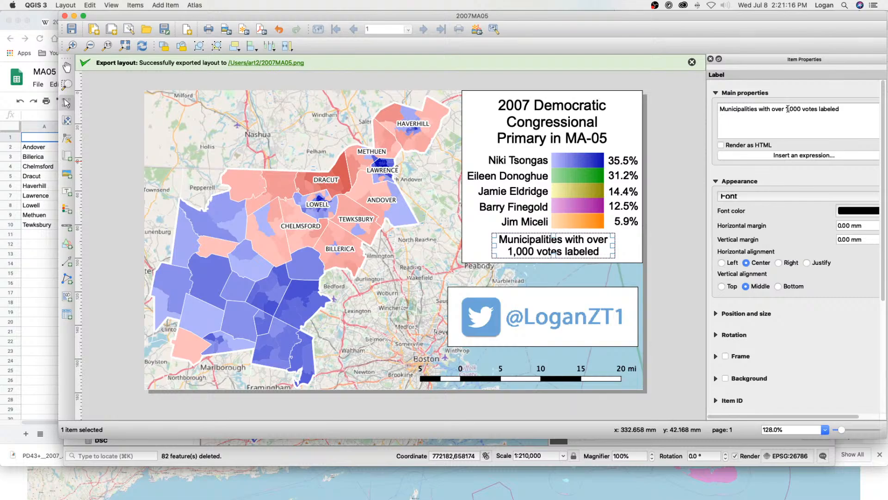
type("5")
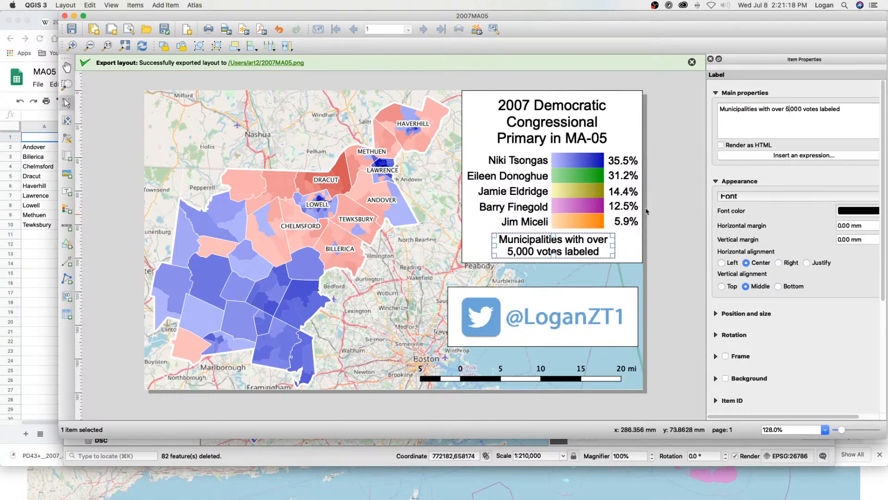
left_click(704, 165)
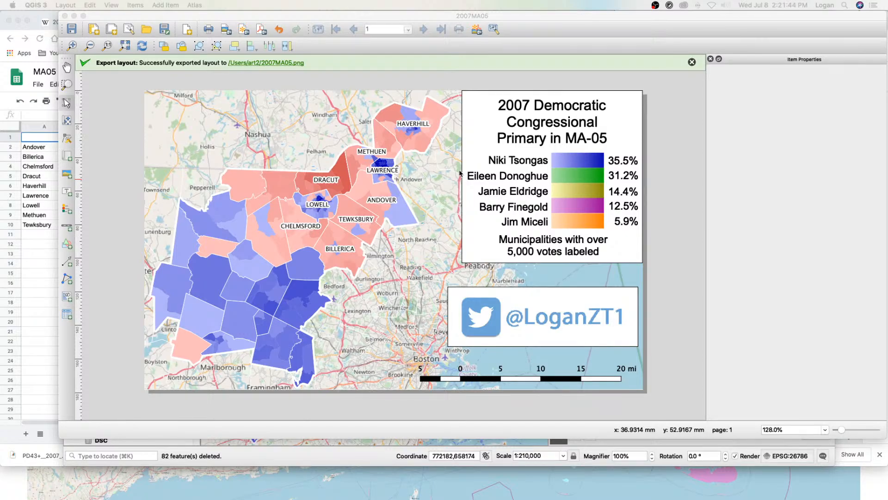
Add the items from the StateRep.qpt template to the layout.
left_click(561, 122)
left_click(657, 123)
left_click(89, 5)
mouse_move(65, 5)
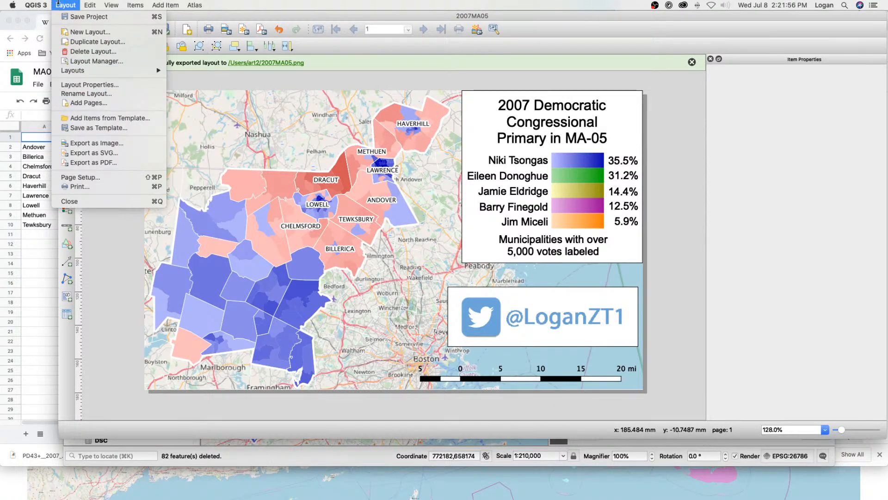
left_click(105, 118)
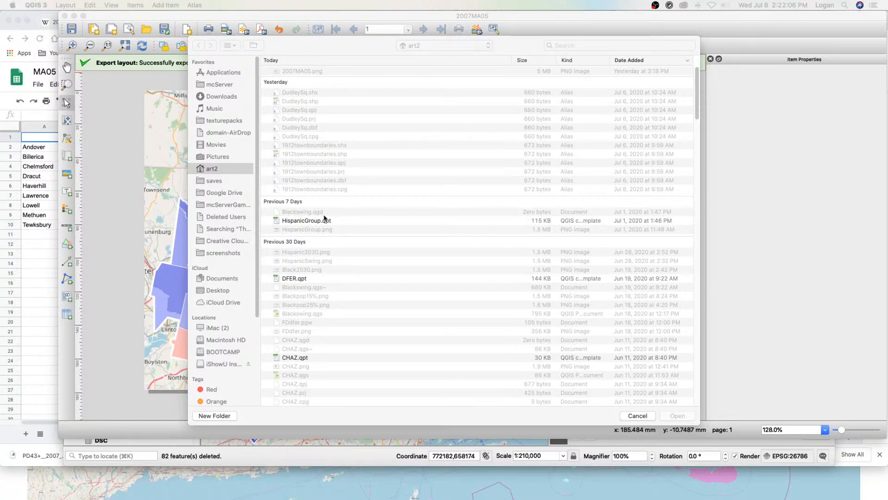
scroll(688, 159, "down", 15)
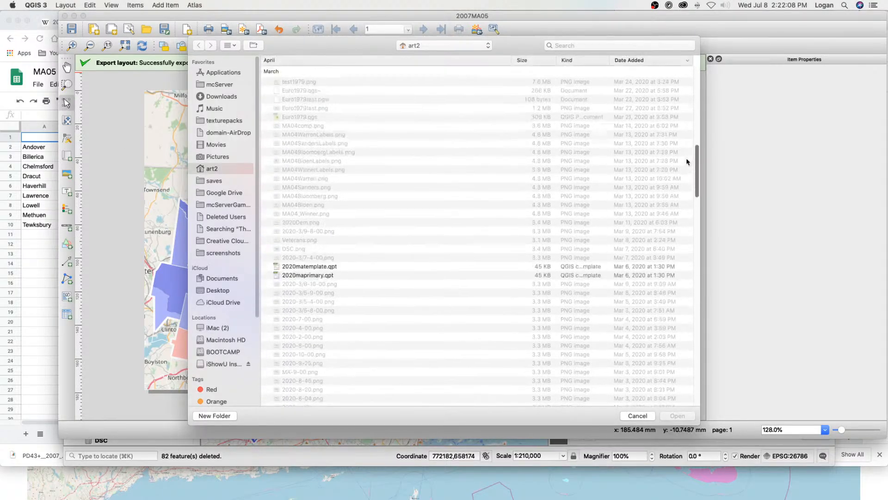
scroll(685, 177, "down", 10)
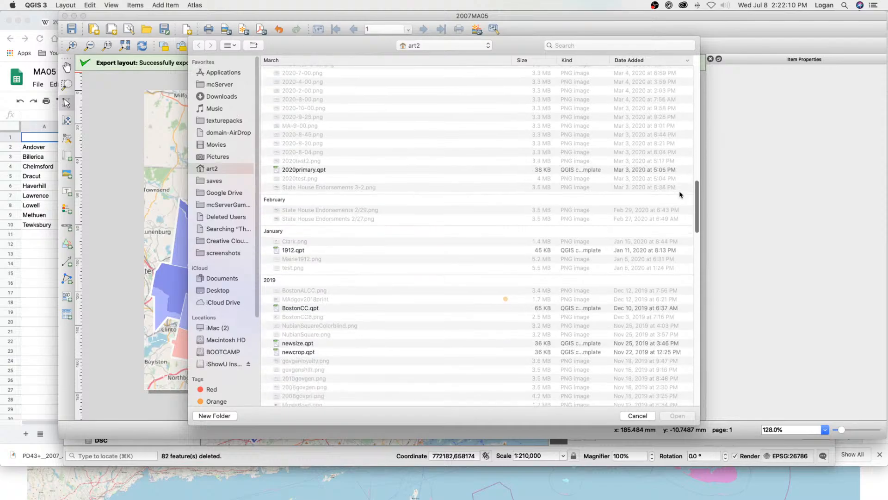
scroll(677, 208, "down", 5)
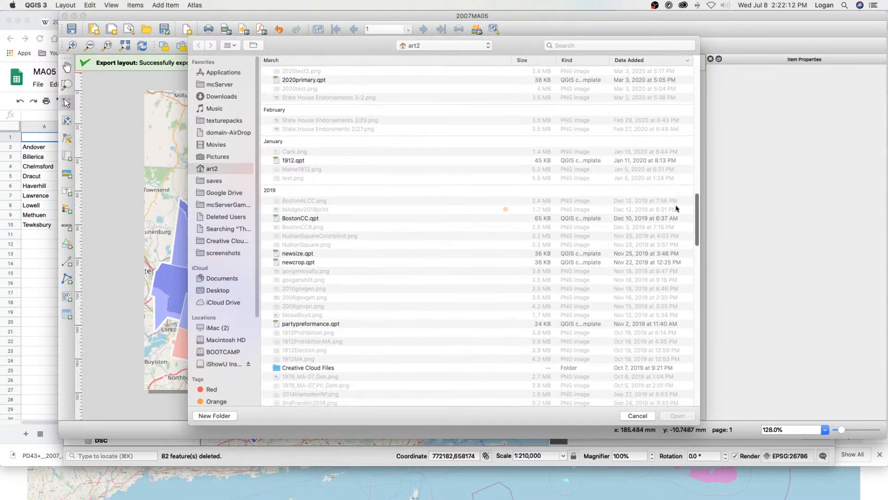
scroll(675, 216, "down", 3)
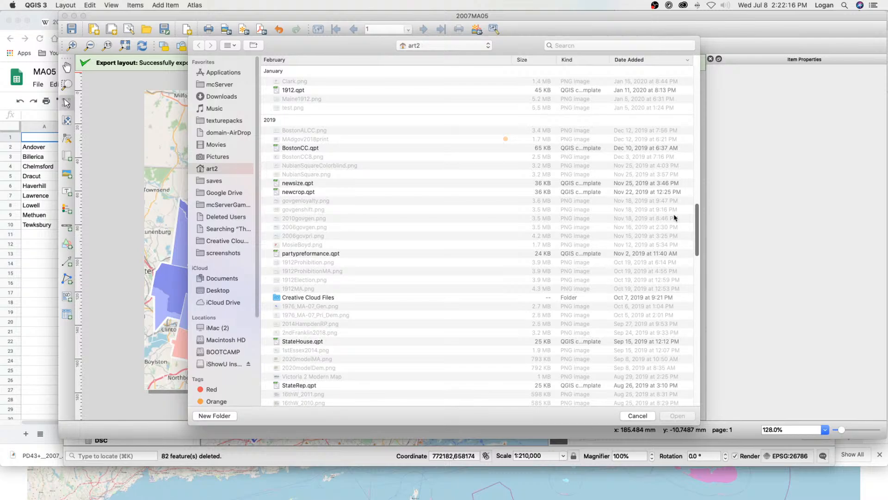
scroll(674, 217, "down", 8)
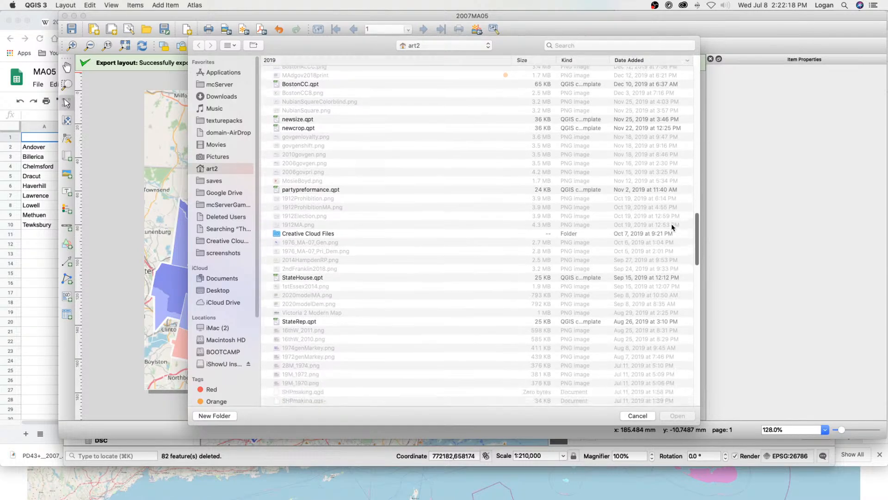
scroll(671, 236, "down", 3)
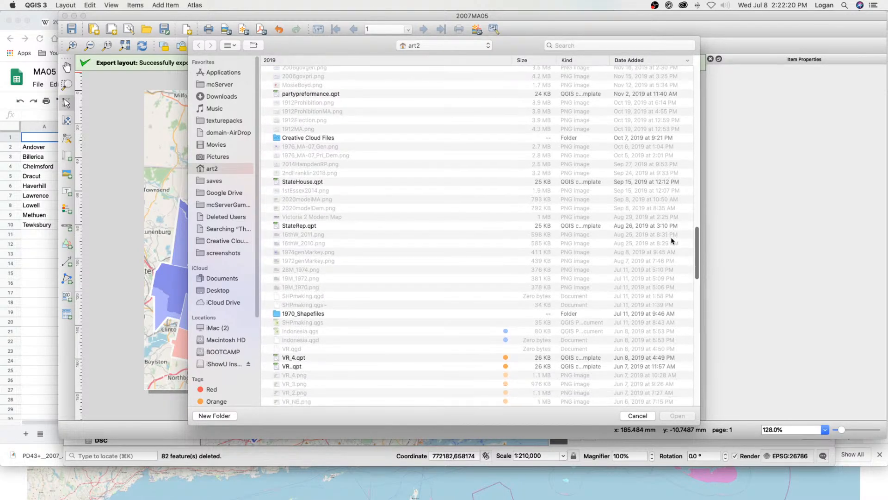
left_click(461, 226)
left_click(678, 416)
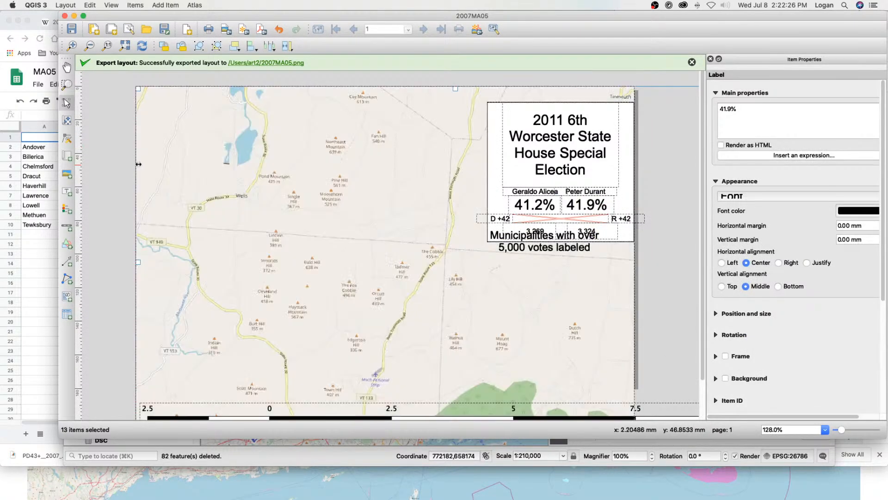
Delete the imported template's map, its white background rectangle and its 2011 6th Worcester title label.
left_click(288, 156)
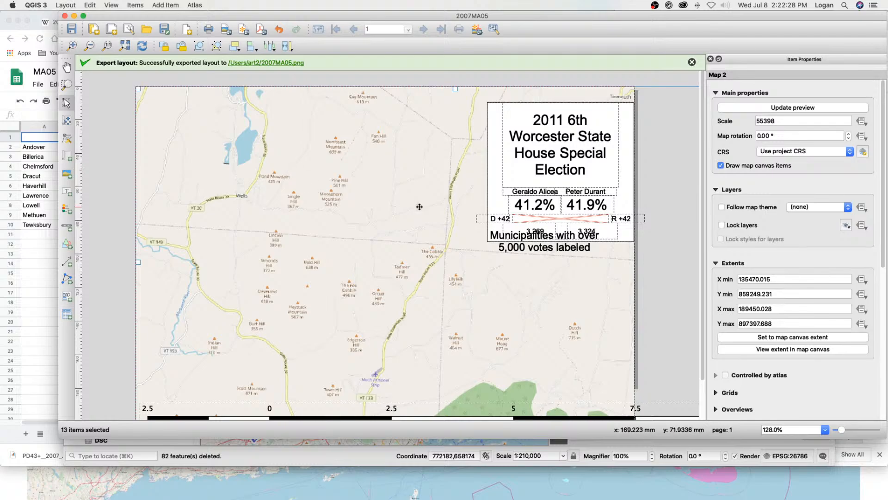
left_click(635, 79)
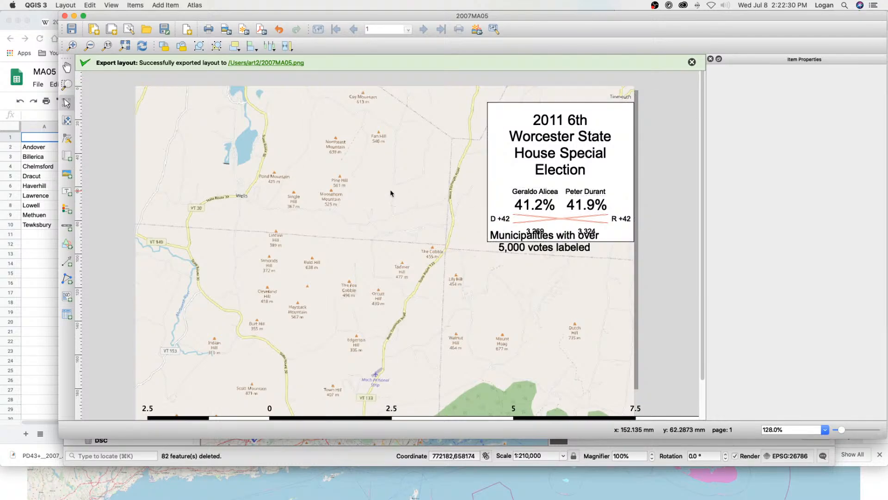
left_click(390, 191)
key("Delete")
left_click(497, 118)
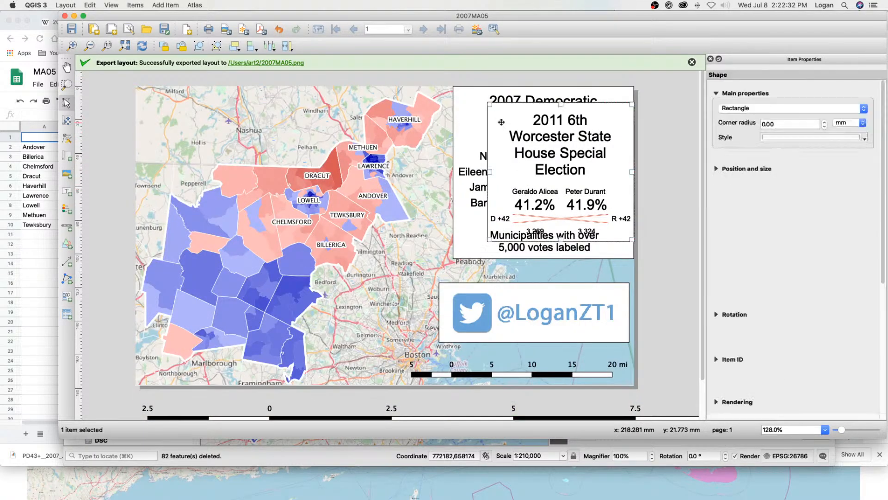
key("Delete")
left_click(551, 143)
key("Delete")
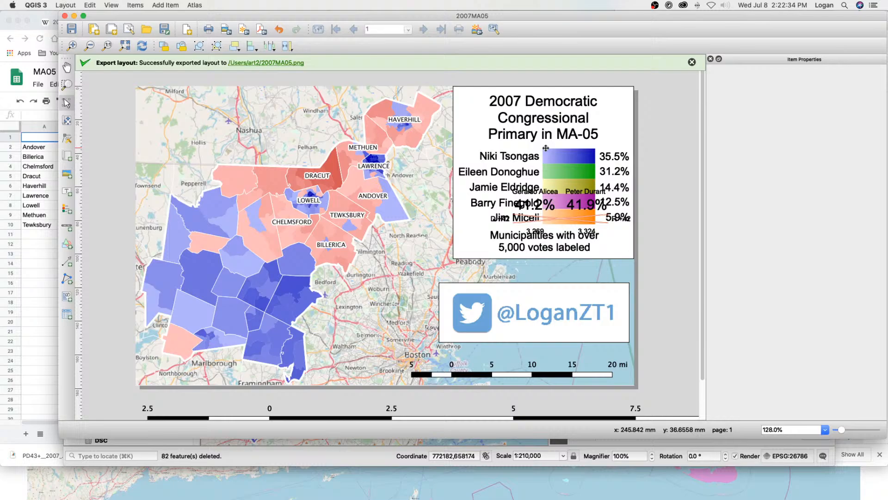
Delete the blue and green primary legend rows, including their candidate names, colour ramps and percentages.
left_click(503, 156)
key("Delete")
left_click(550, 158)
key("Delete")
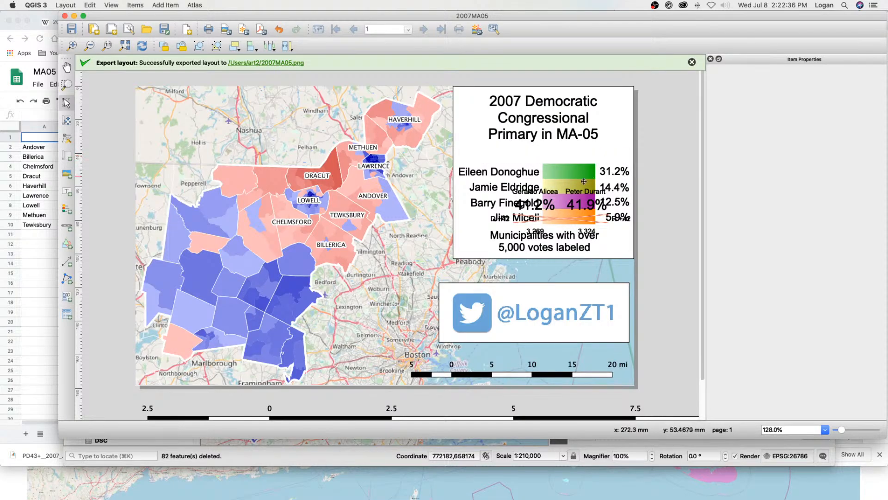
left_click(519, 172)
key("Delete")
left_click(569, 171)
key("Delete")
left_click(612, 171)
key("Delete")
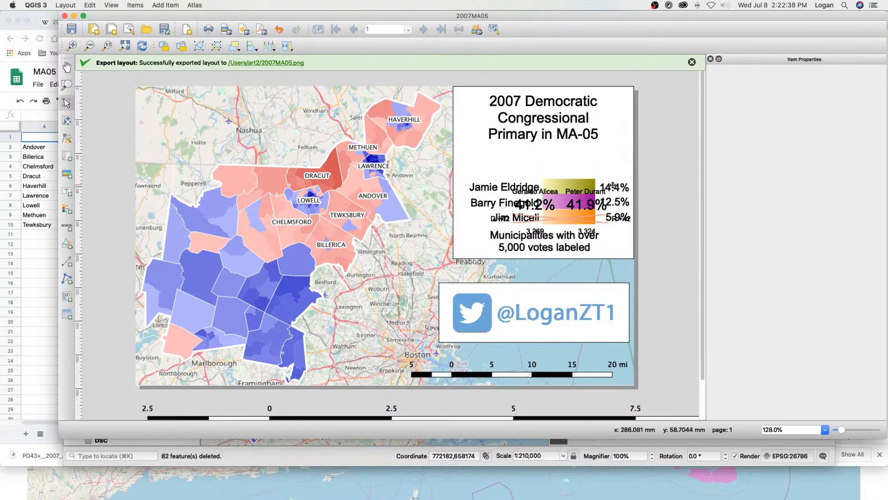
Delete the yellow primary legend row's candidate name, colour ramp and 14.4% label.
left_click(572, 194)
left_click(504, 187)
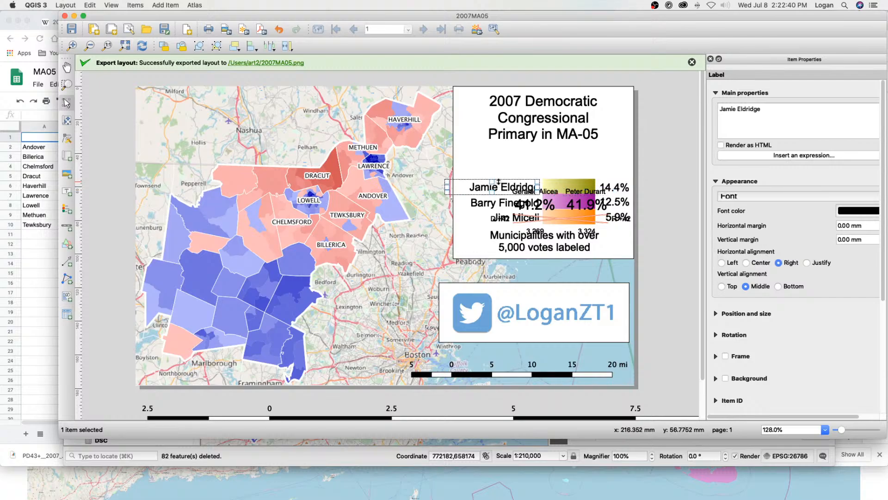
key("Delete")
left_click(553, 184)
key("Delete")
left_click(613, 187)
key("Delete")
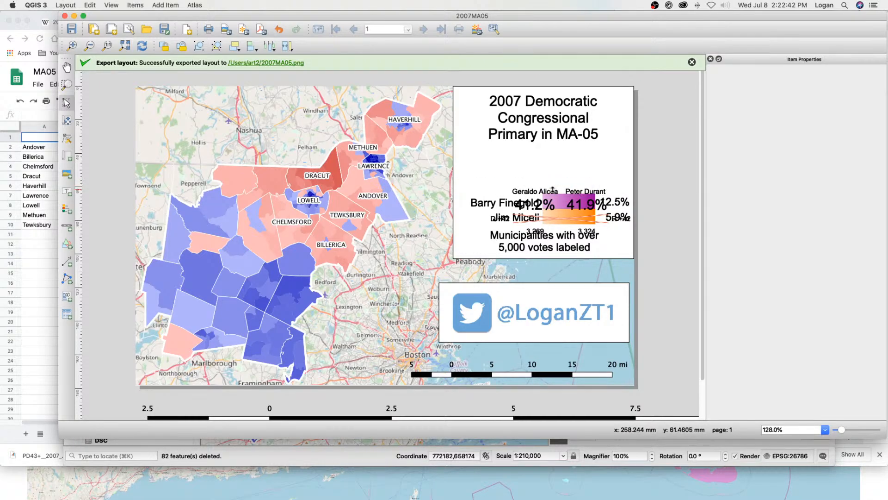
Move the imported candidate names, percentages, D +42 and R +42 labels and margin picture together to just below the title.
left_click(520, 191)
left_click(526, 204, "shift")
left_click(529, 219, "shift")
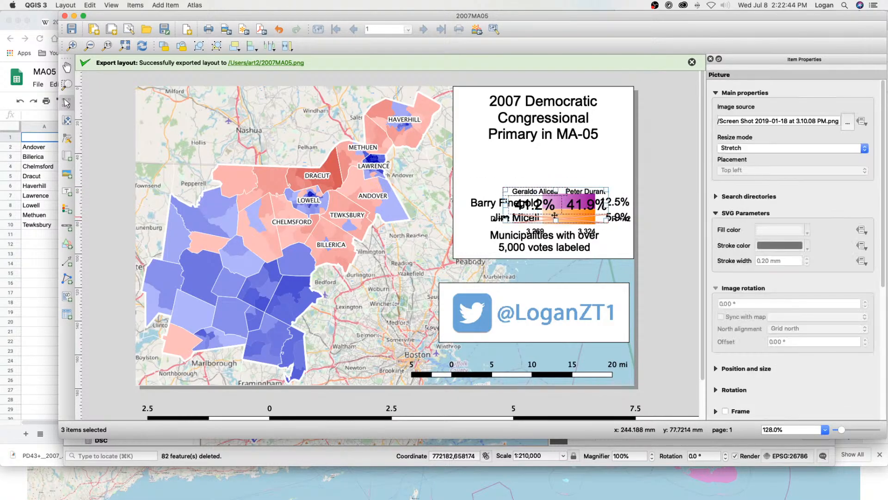
left_click(585, 208, "shift")
left_click(583, 193, "shift")
left_click(628, 221, "shift")
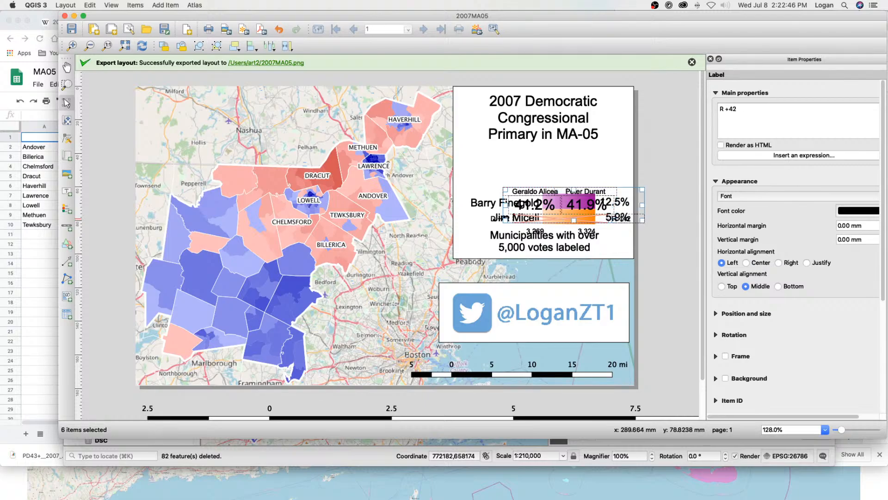
left_click(496, 218, "shift")
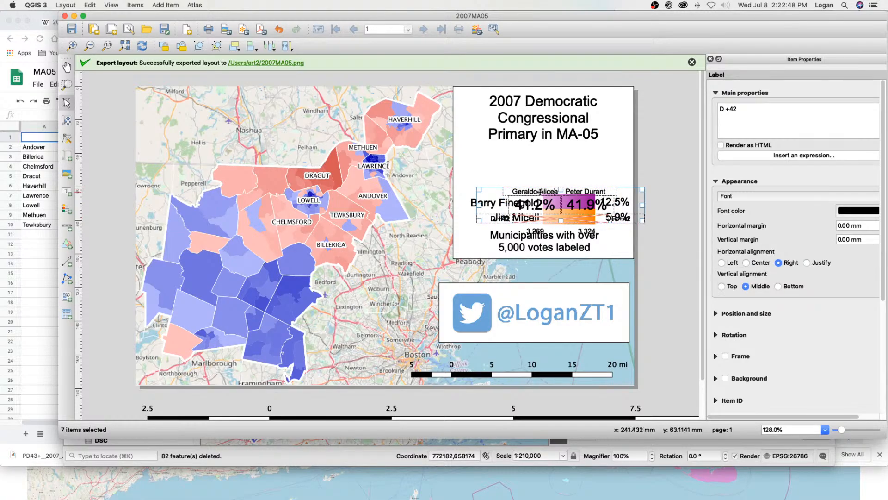
left_click_drag(541, 191, 520, 149)
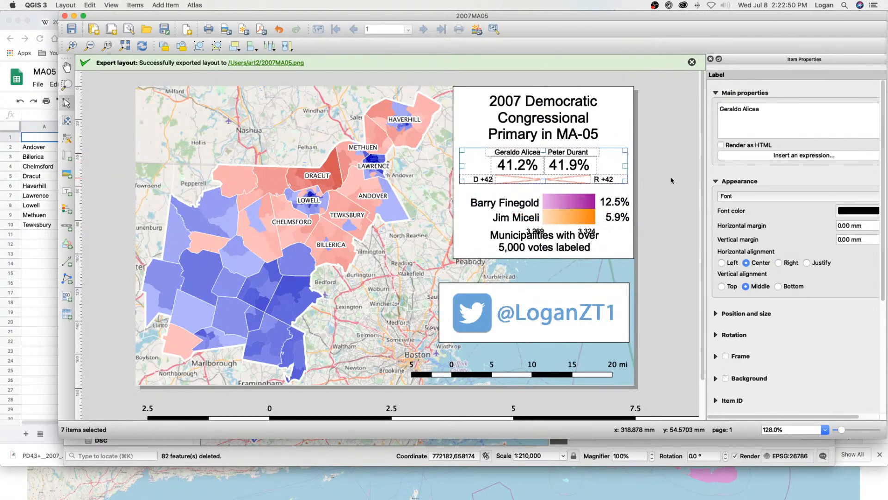
Delete the purple legend row's candidate name and colour ramp, plus the candidate name beside the orange ramp.
left_click(537, 202)
key("Delete")
left_click(547, 202)
key("Delete")
left_click(557, 213)
left_click(517, 215)
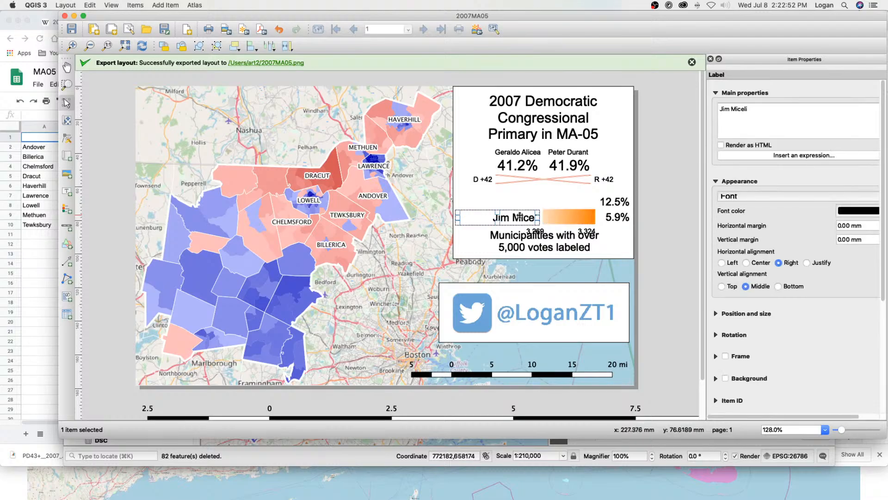
key("Delete")
Move the 3,269 and 3,324 vote count labels together to just below the margin picture.
left_click(536, 230)
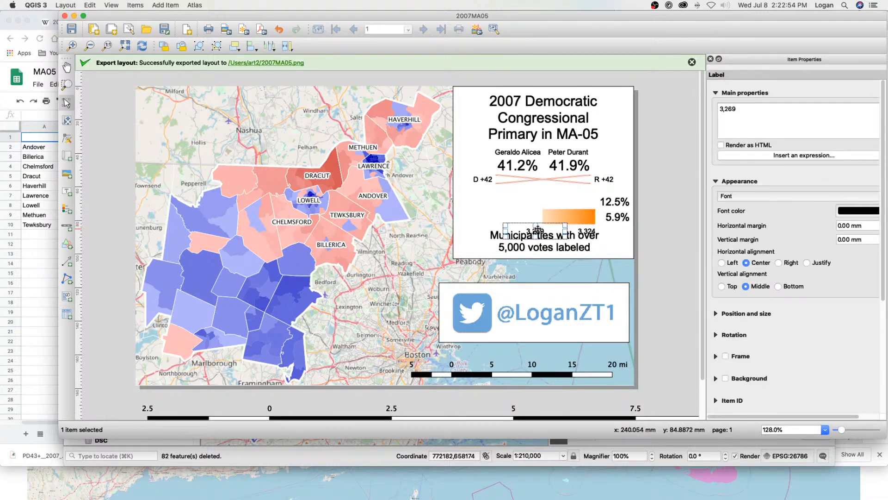
left_click(588, 230, "shift")
left_click_drag(589, 230, 573, 189)
Delete the 12.5% and 5.9% labels and the orange colour ramp left over from the primary legend.
left_click(623, 201)
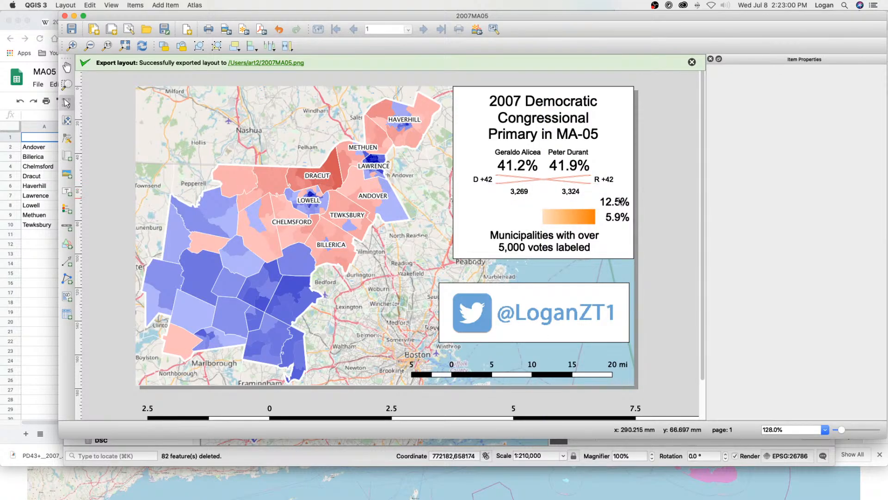
key("BackSpace")
left_click(614, 212)
key("BackSpace")
left_click(588, 217)
key("BackSpace")
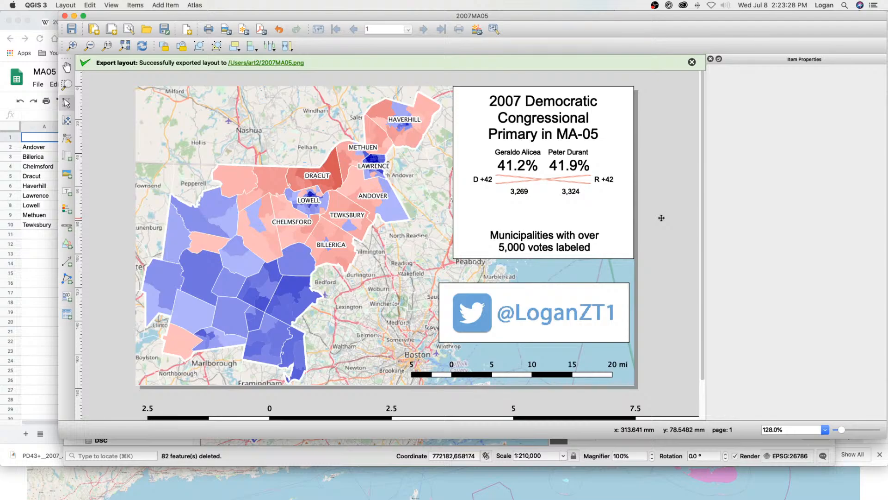
Relink the missing margin picture between D +42 and R +42 to Screen Shot 2019-01-18 at 3.10.08 PM, searching the Desktop for it.
left_click(516, 194)
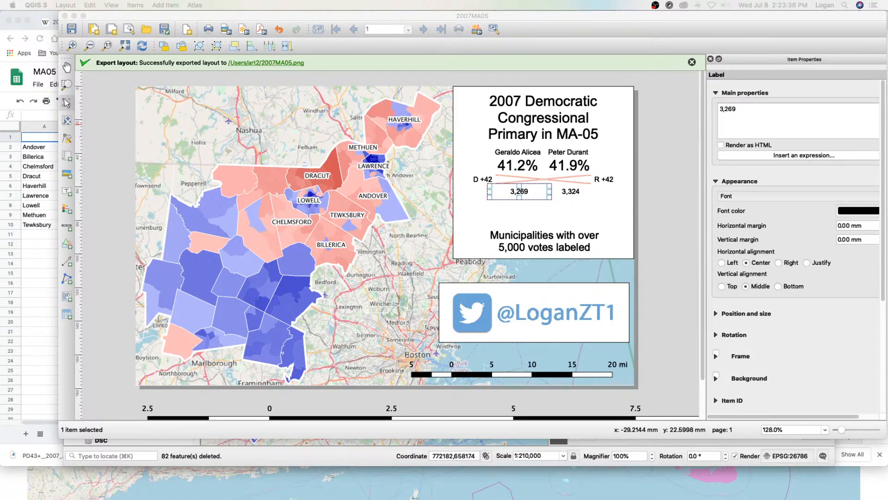
left_click(573, 191)
left_click(536, 182)
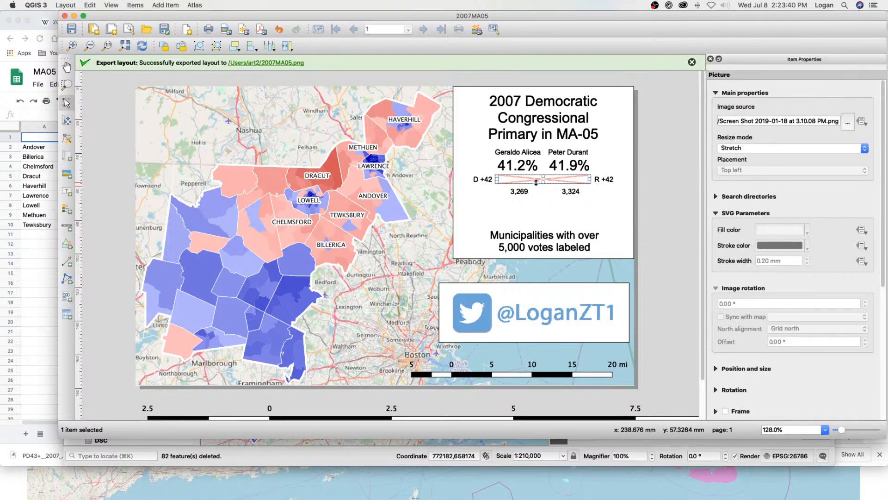
triple_click(829, 121)
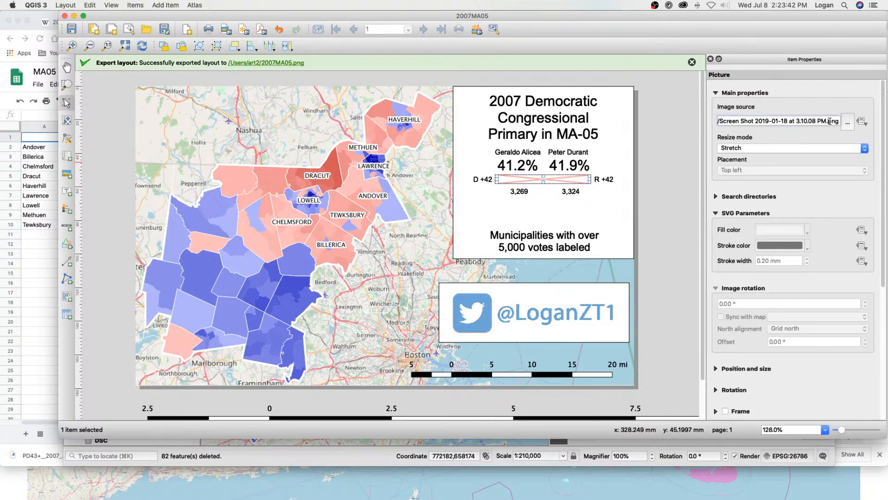
left_click(728, 124)
left_click_drag(745, 123, 791, 121)
key("super+c")
left_click(850, 125)
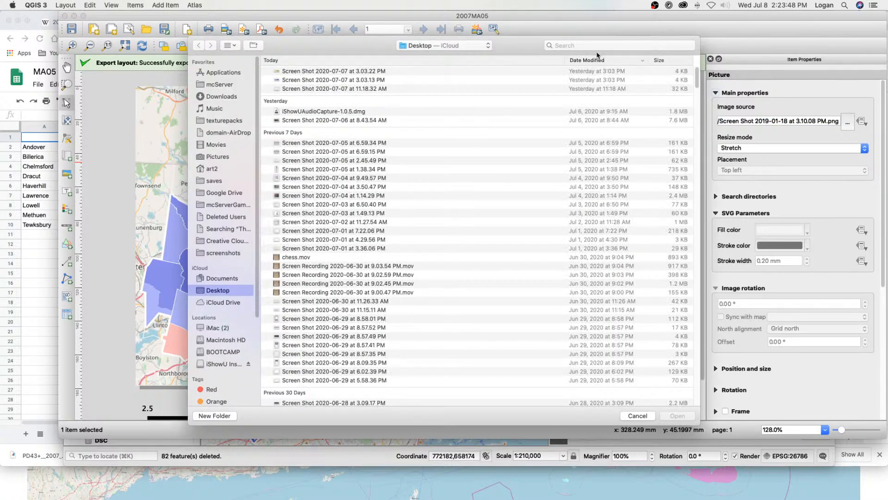
left_click(597, 47)
key("super+v")
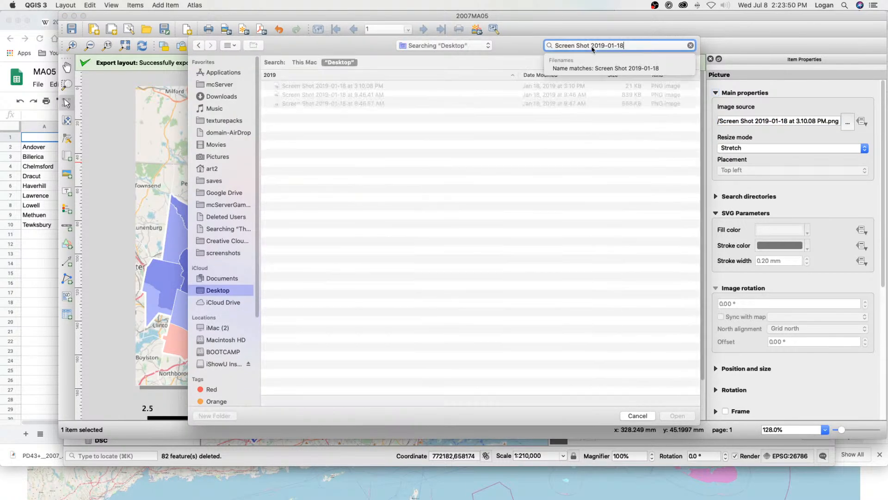
left_click(352, 87)
left_click(668, 415)
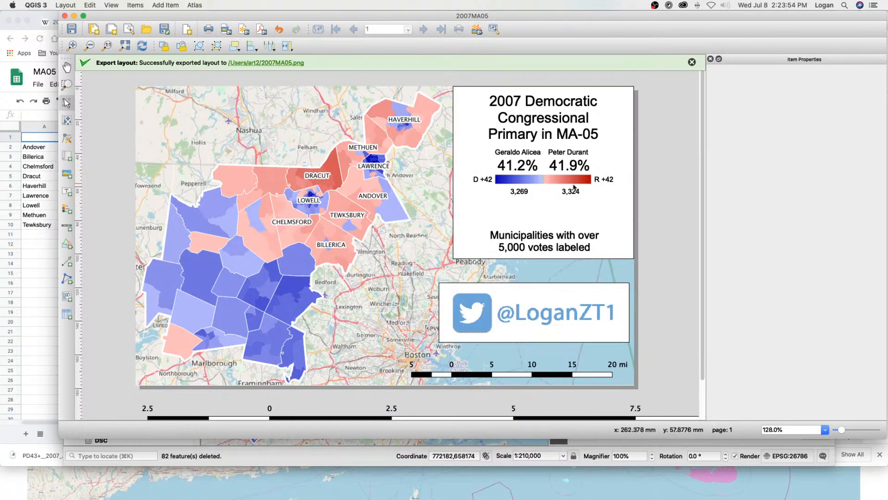
left_click(570, 192)
left_click(519, 191)
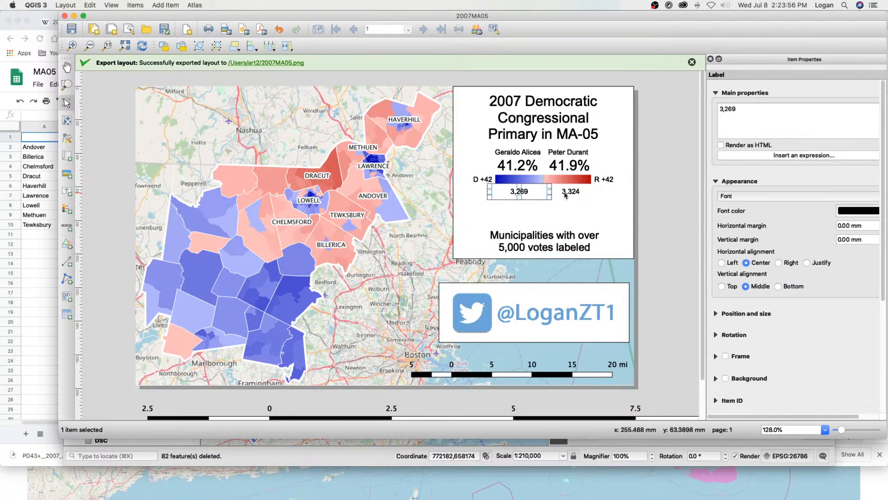
left_click(570, 191, "shift")
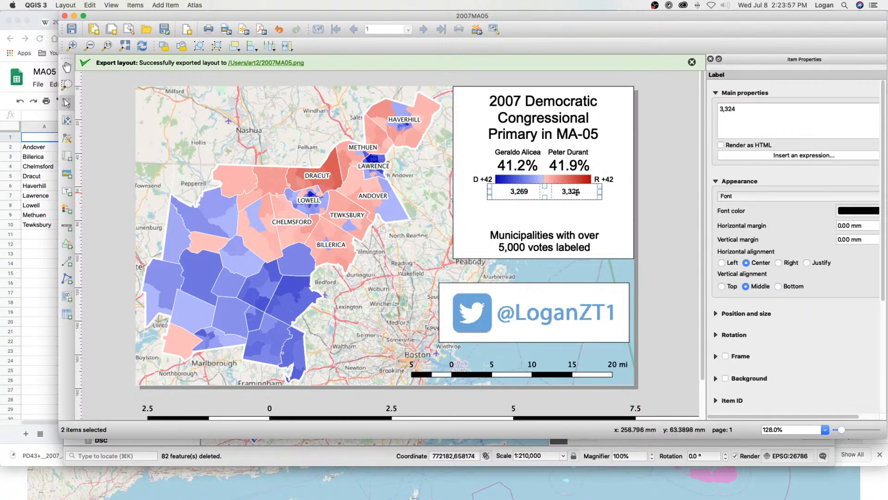
left_click(689, 179)
Replace the candidate name above 41.2% with Niki Tsongas, copied from the general election results on the Wikipedia page in Chrome.
left_click(536, 152)
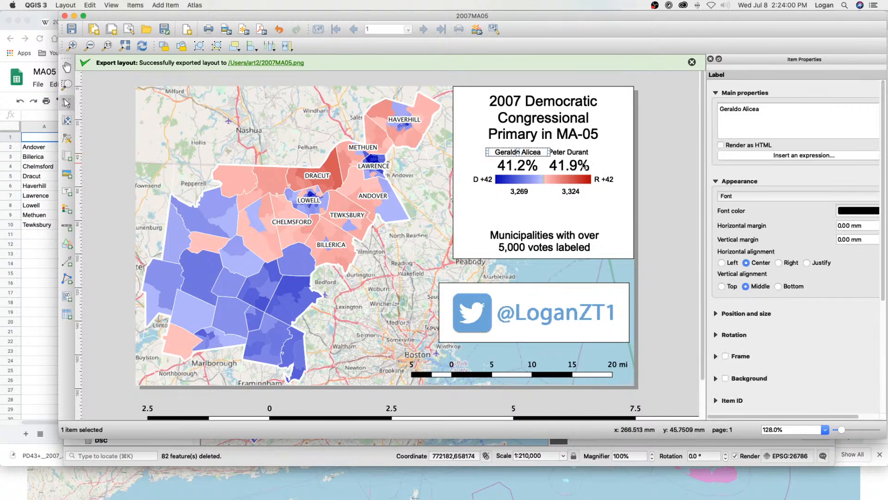
left_click_drag(773, 119, 716, 109)
left_click(52, 28)
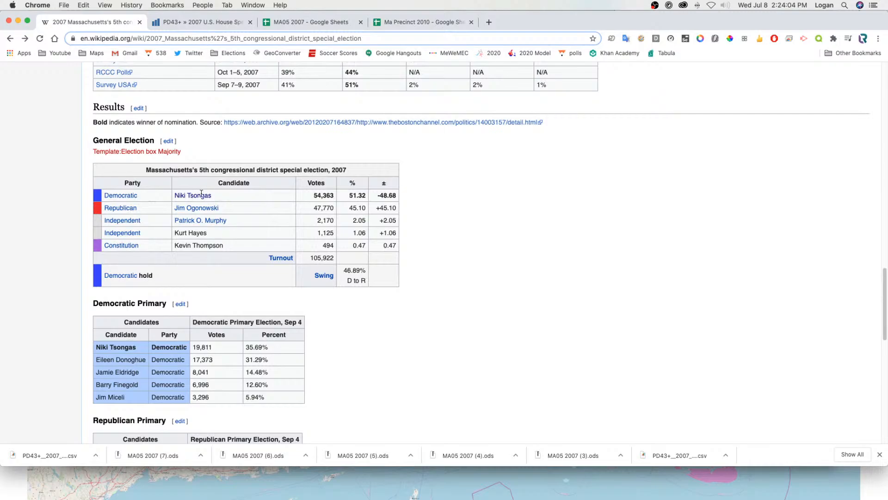
left_click_drag(213, 195, 161, 195)
key("super+c")
key("super+Tab")
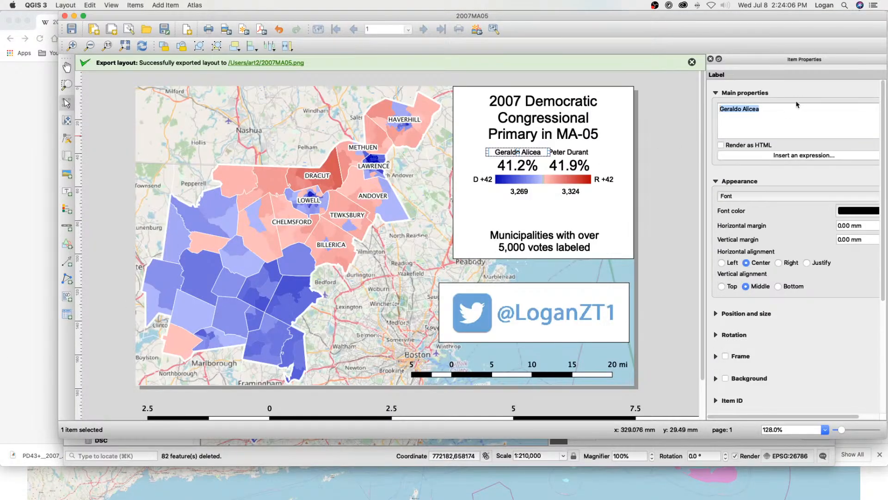
key("super+v")
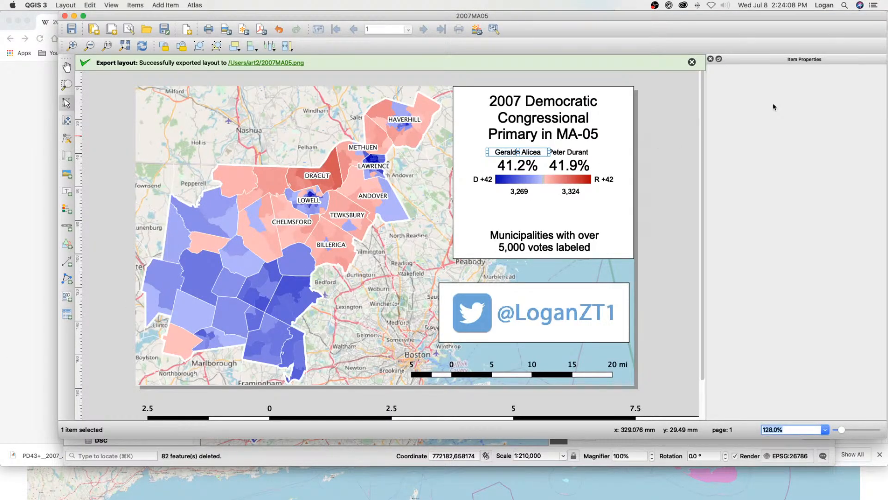
left_click(523, 153)
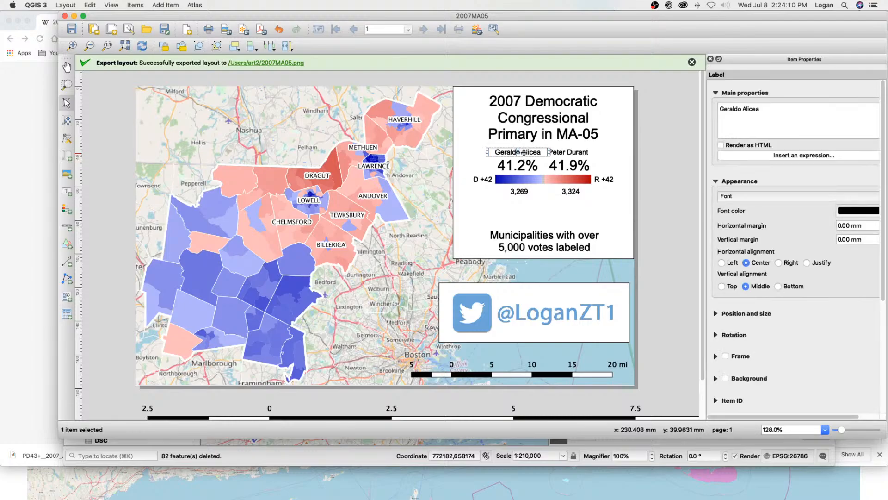
left_click_drag(762, 110, 691, 110)
key("super+v")
key("BackSpace")
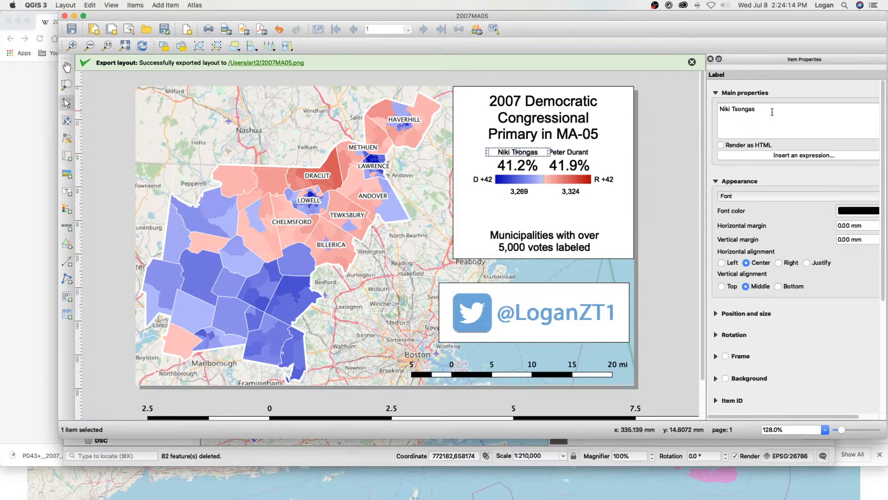
Replace the candidate name above 41.9% with Jim Ogonowski, copied from the Wikipedia general election results in Chrome.
left_click(24, 267)
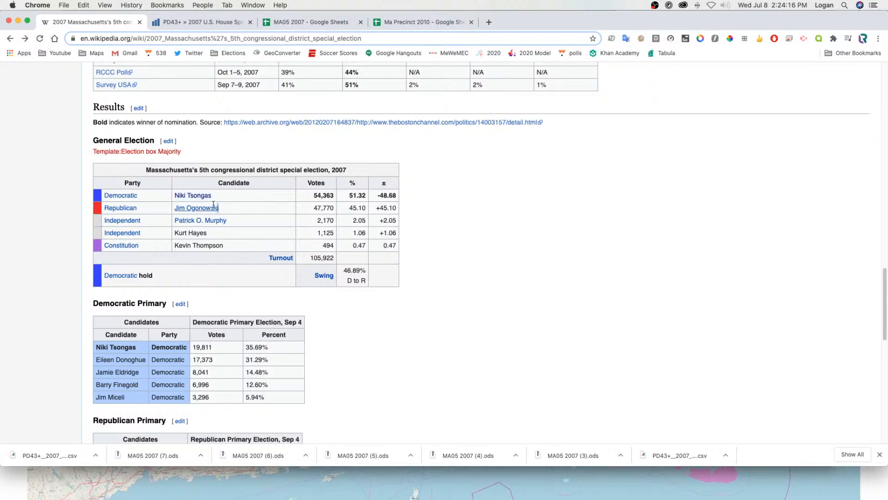
left_click_drag(219, 208, 175, 208)
key("super+c")
key("super+Tab")
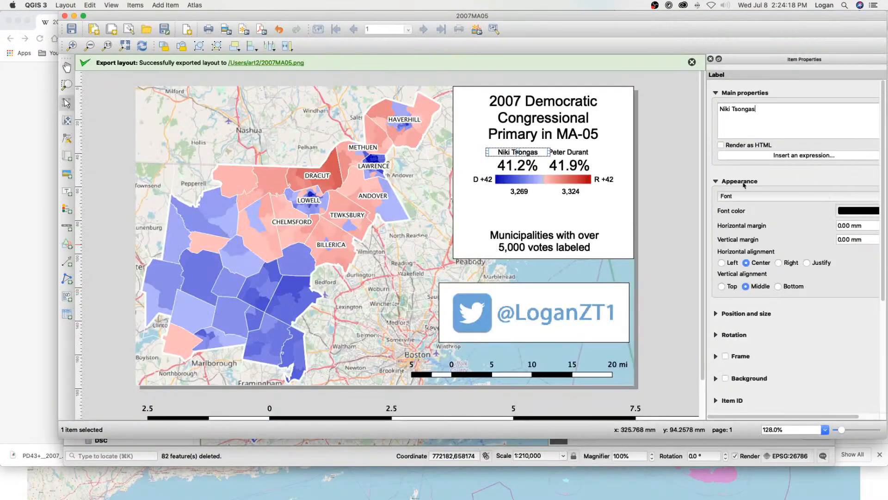
left_click(556, 152)
key("super+a")
key("super+v")
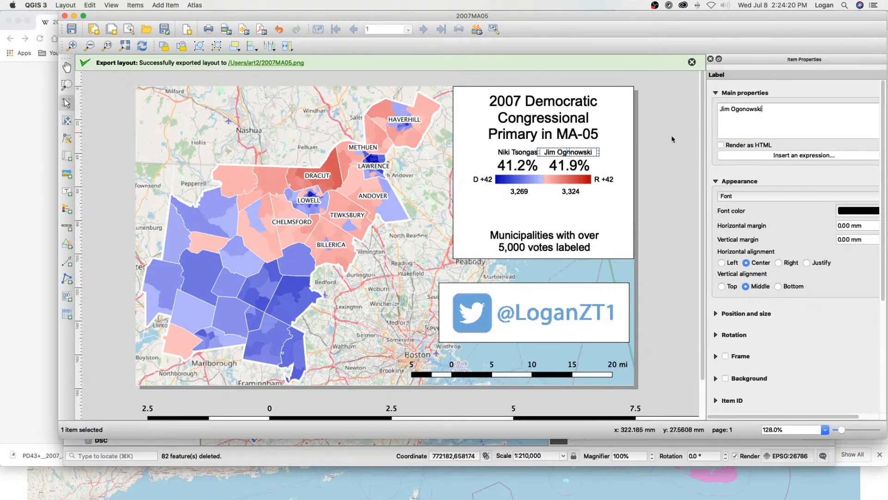